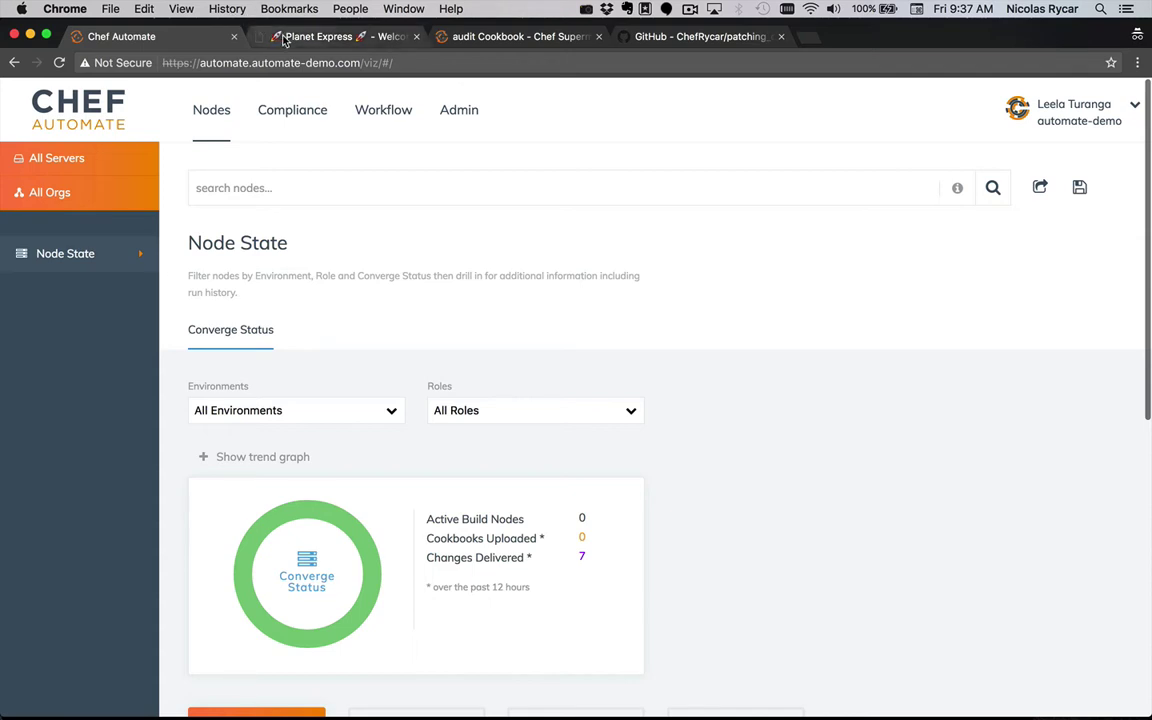
# - View the Planet Express storefront and the product page for Hubble Reveals Surface of Pluto for First Time, and return to the welcome page
pyautogui.click(284, 39)
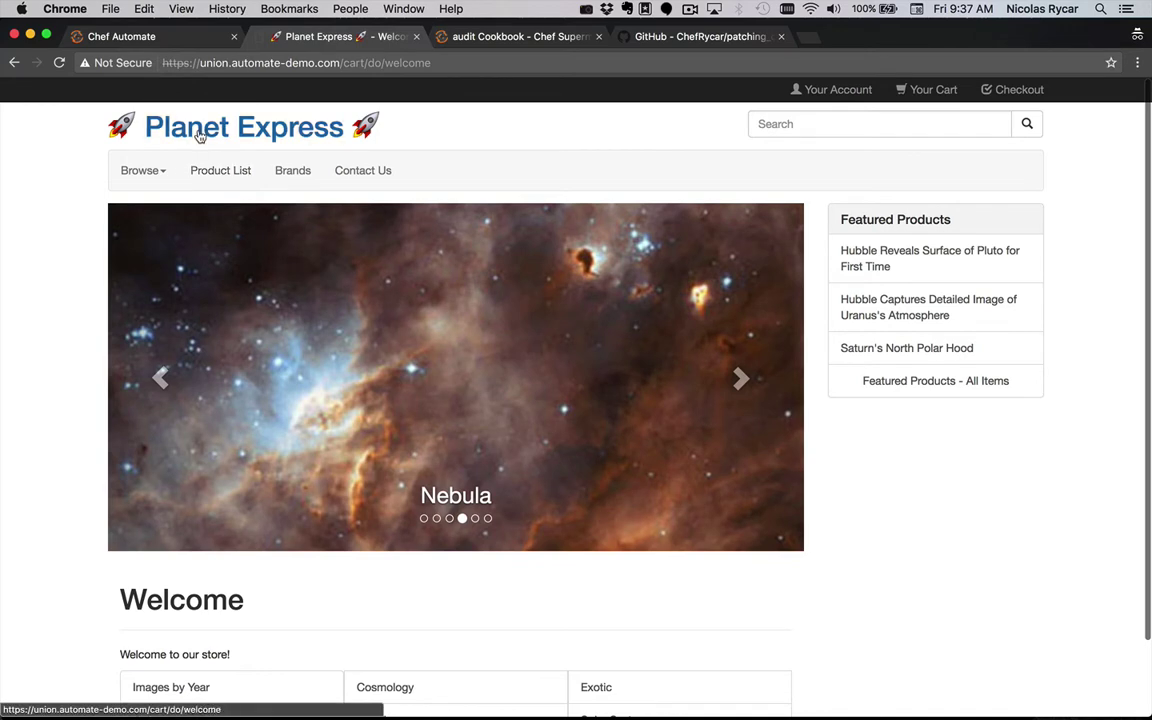
pyautogui.click(877, 274)
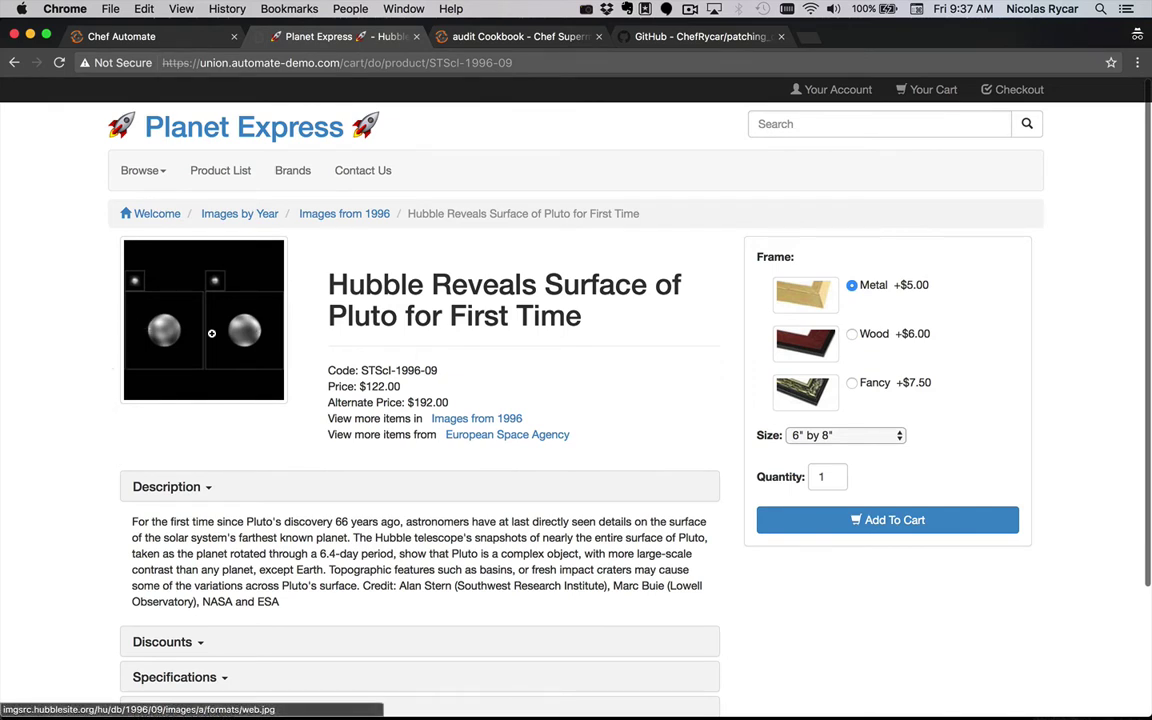
pyautogui.click(14, 62)
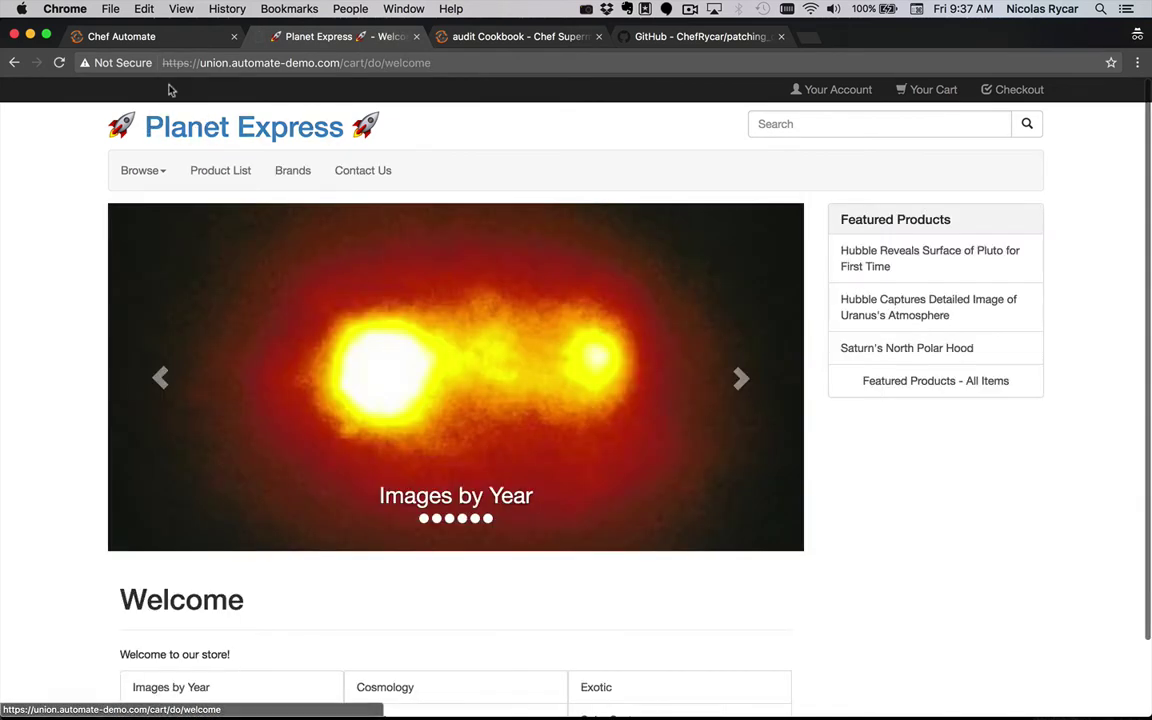
# - Switch to Chef Automate and review the converge status and the full list of nodes
pyautogui.click(169, 43)
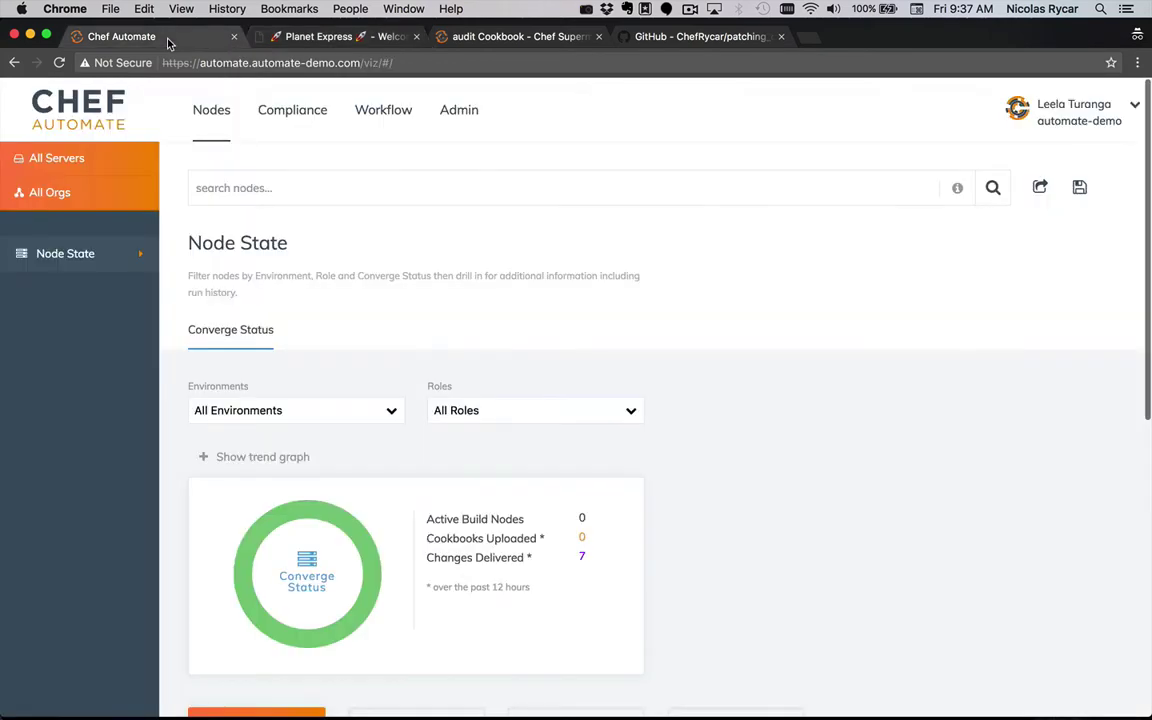
pyautogui.scroll(-5, 382, 173)
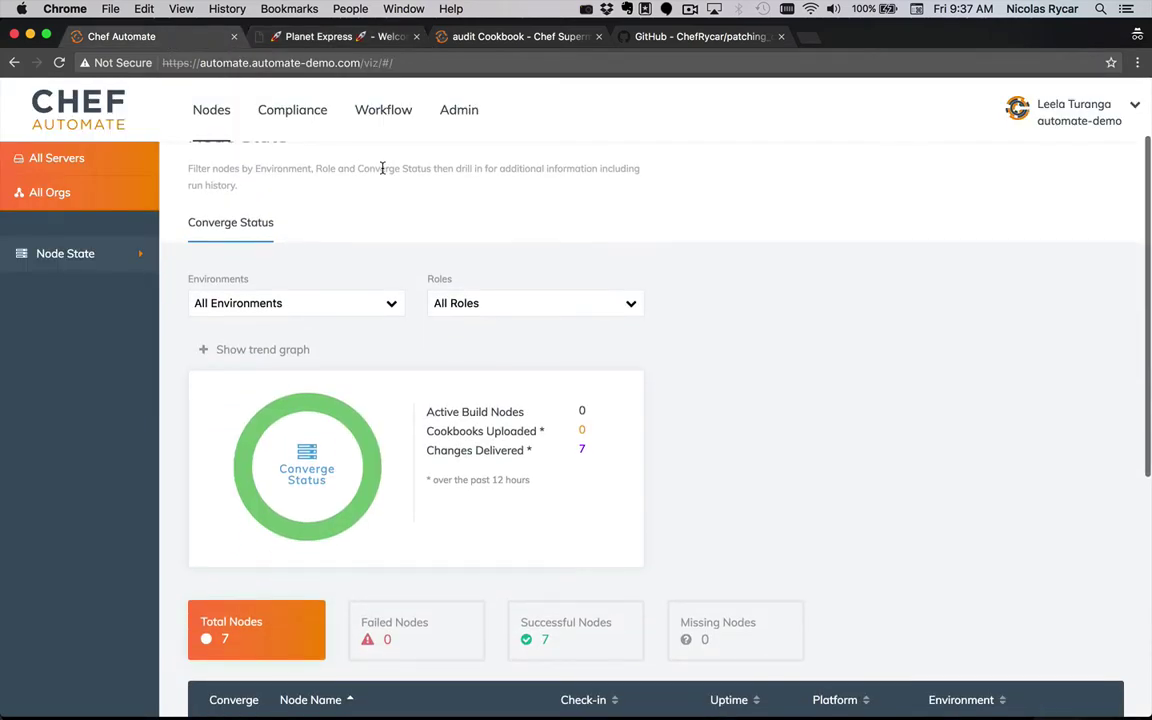
pyautogui.scroll(-15, 382, 170)
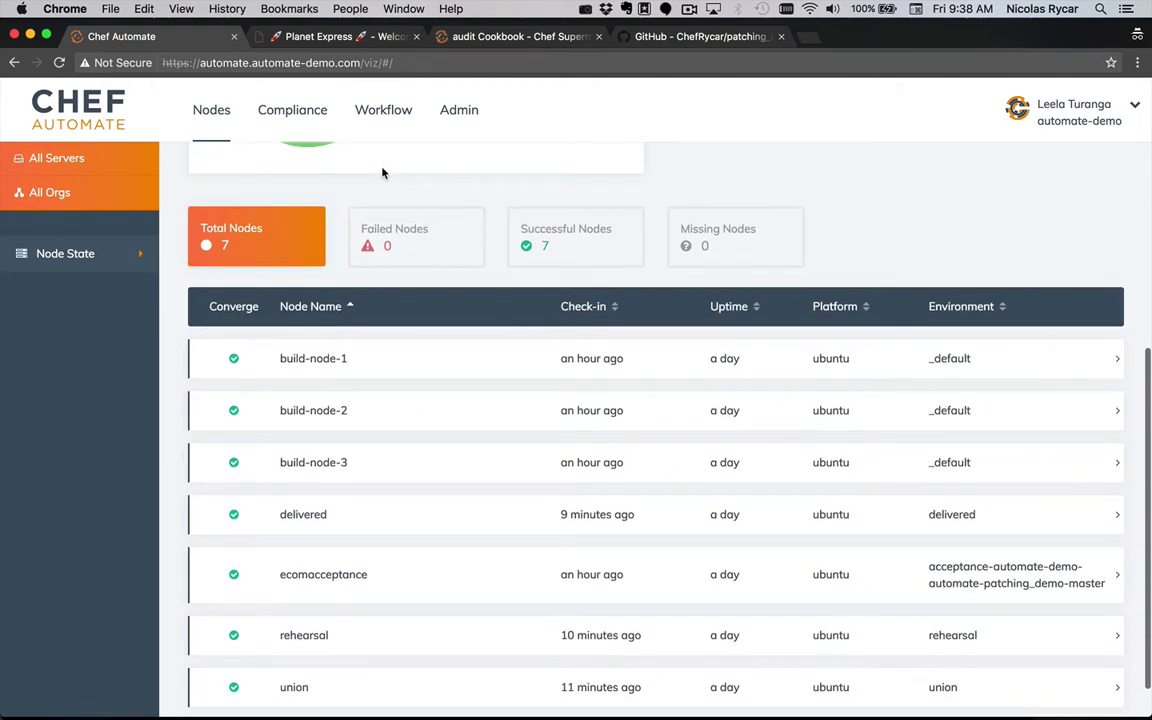
pyautogui.scroll(-2, 382, 173)
pyautogui.scroll(-1, 382, 173)
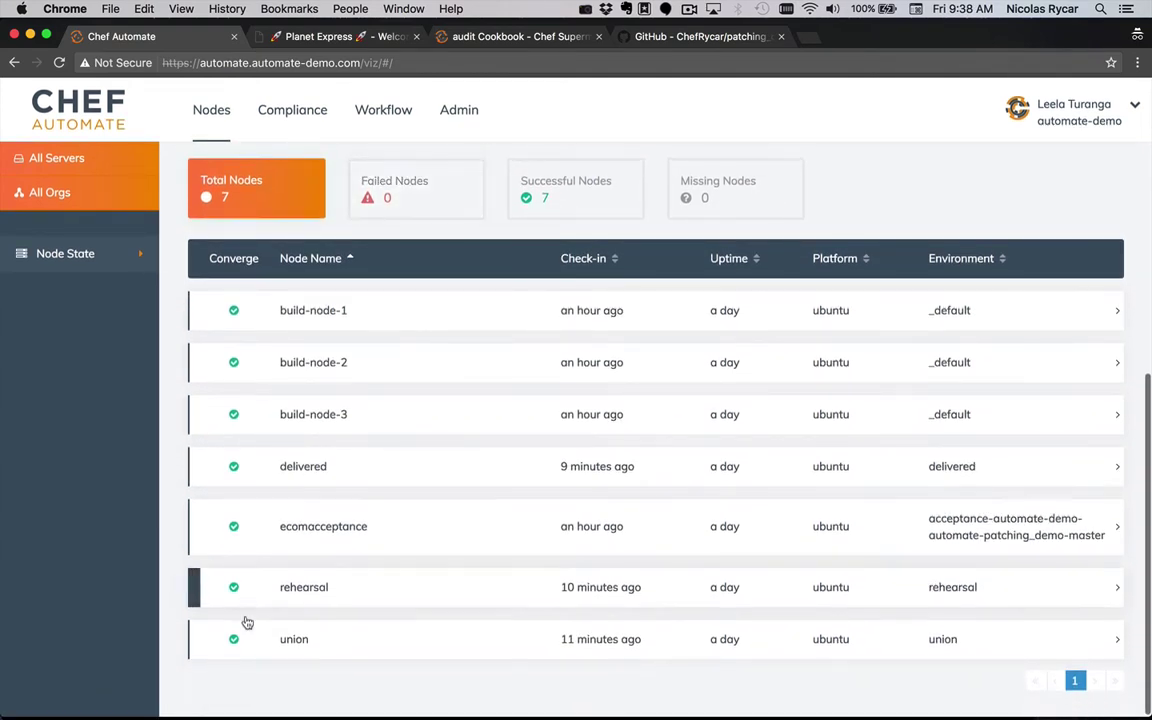
# - Open the details of the delivered node and examine its resources, run history and run summary
pyautogui.click(313, 464)
pyautogui.scroll(-15, 391, 403)
pyautogui.scroll(5, 391, 403)
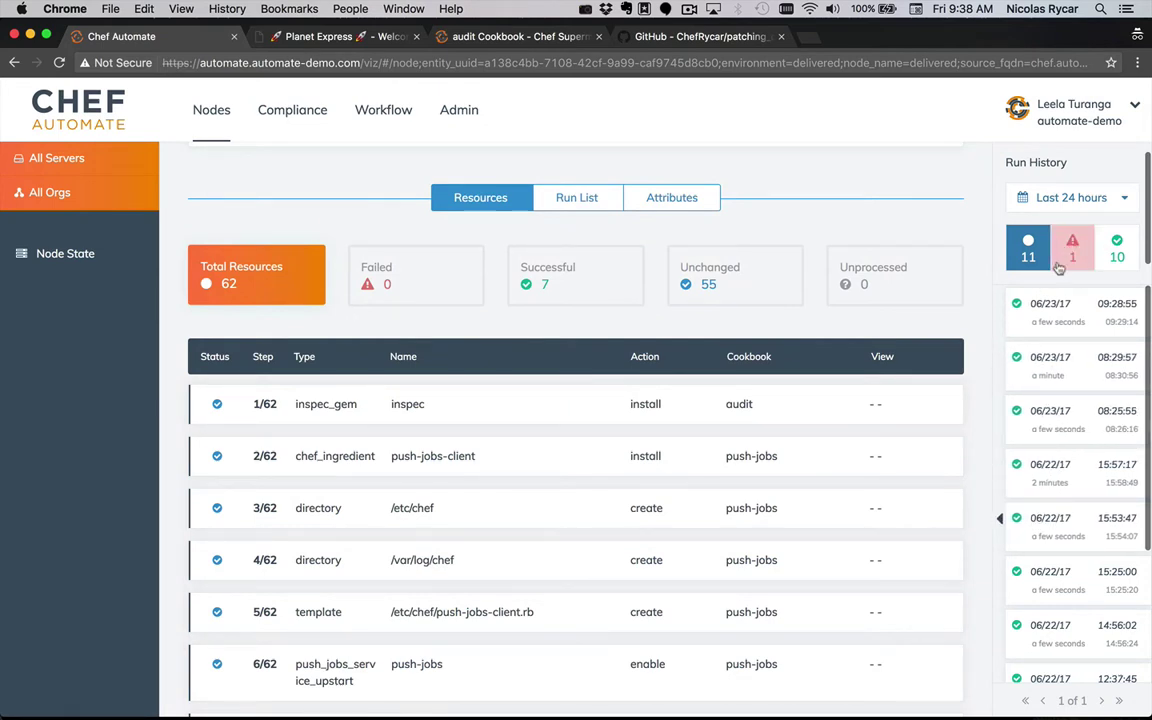
pyautogui.scroll(5, 558, 440)
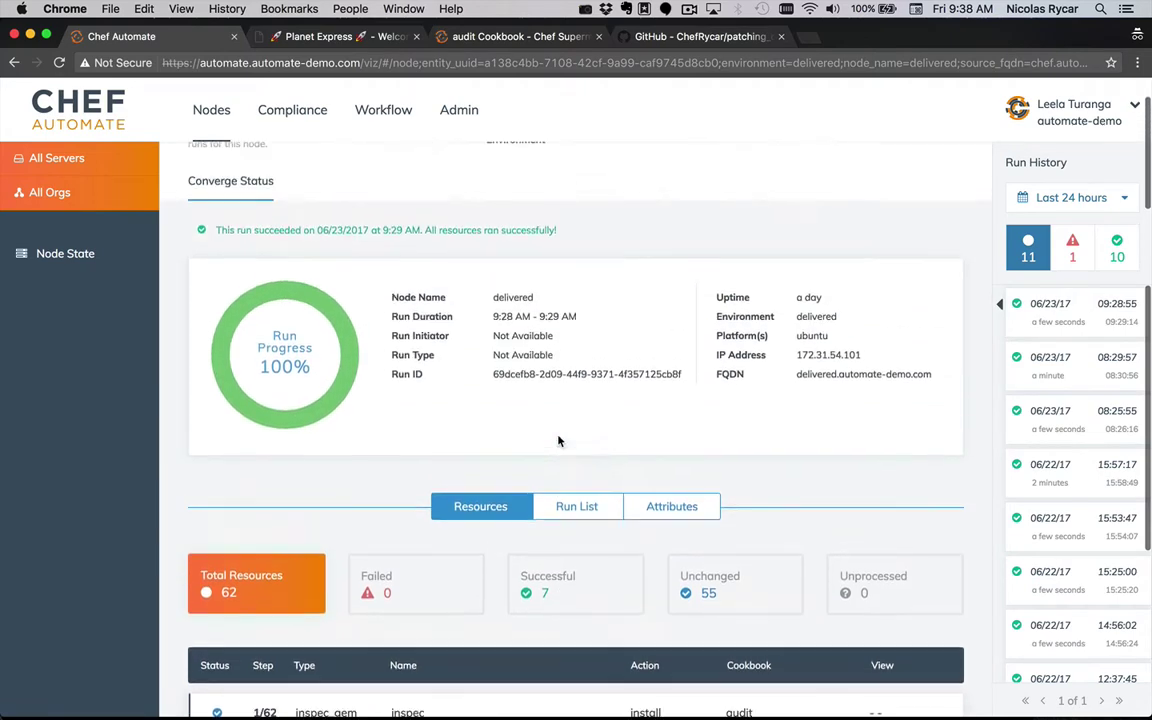
# - Open the compliance scan results for the delivered node
pyautogui.click(277, 116)
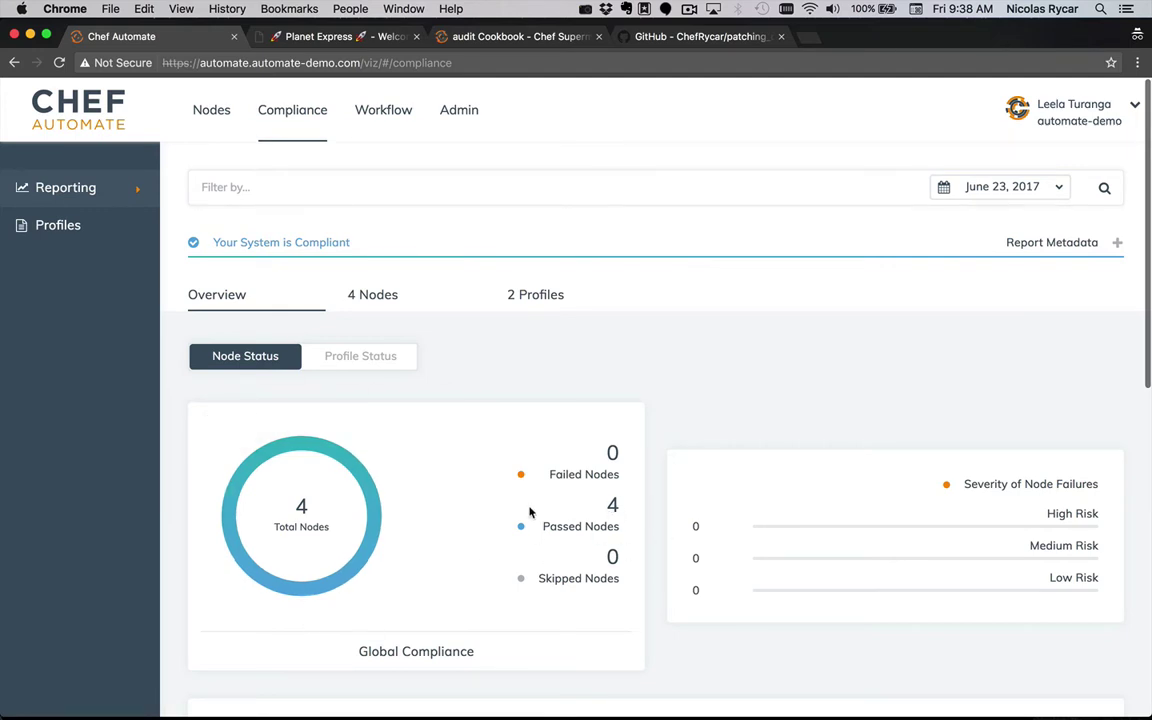
pyautogui.click(365, 300)
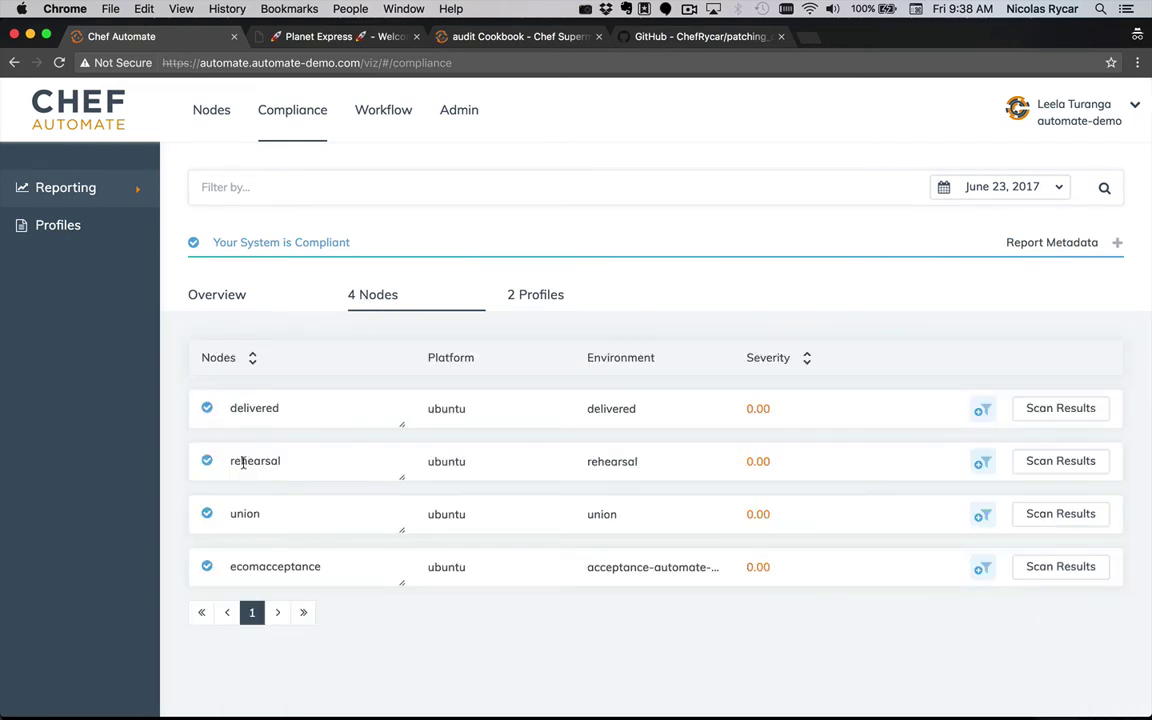
pyautogui.click(1058, 416)
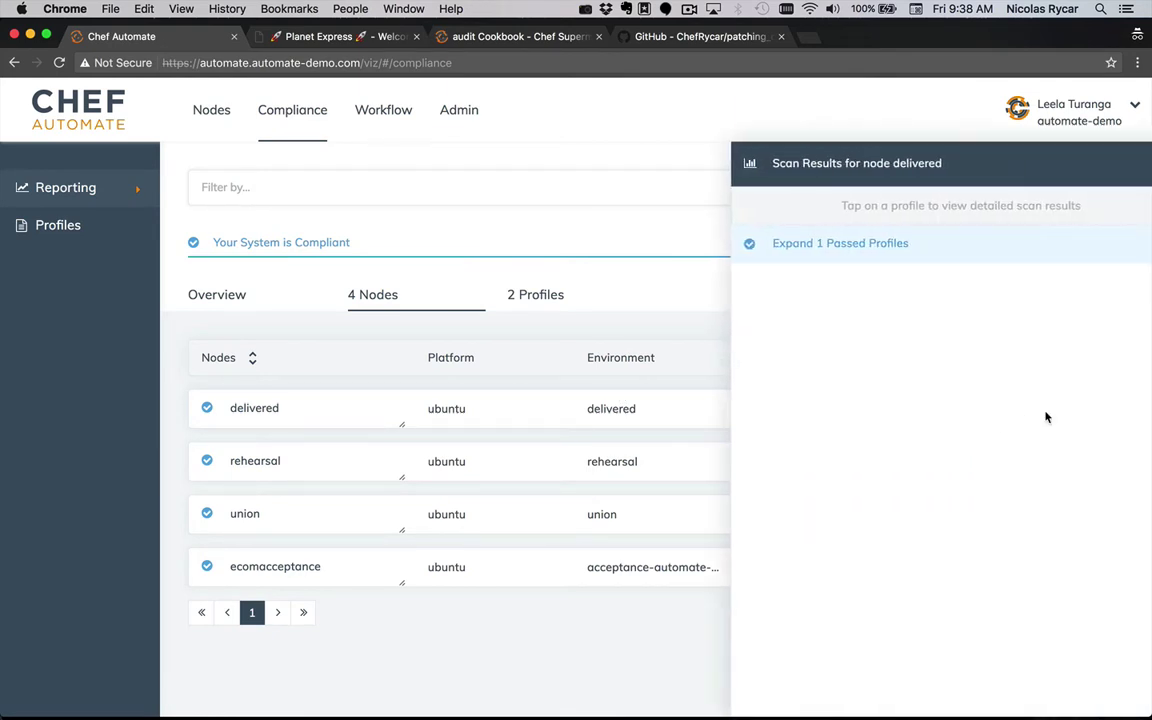
# - Inspect the ssl3 test result among the passed controls of the planetexpress-ssl profile, and close the scan results
pyautogui.click(734, 250)
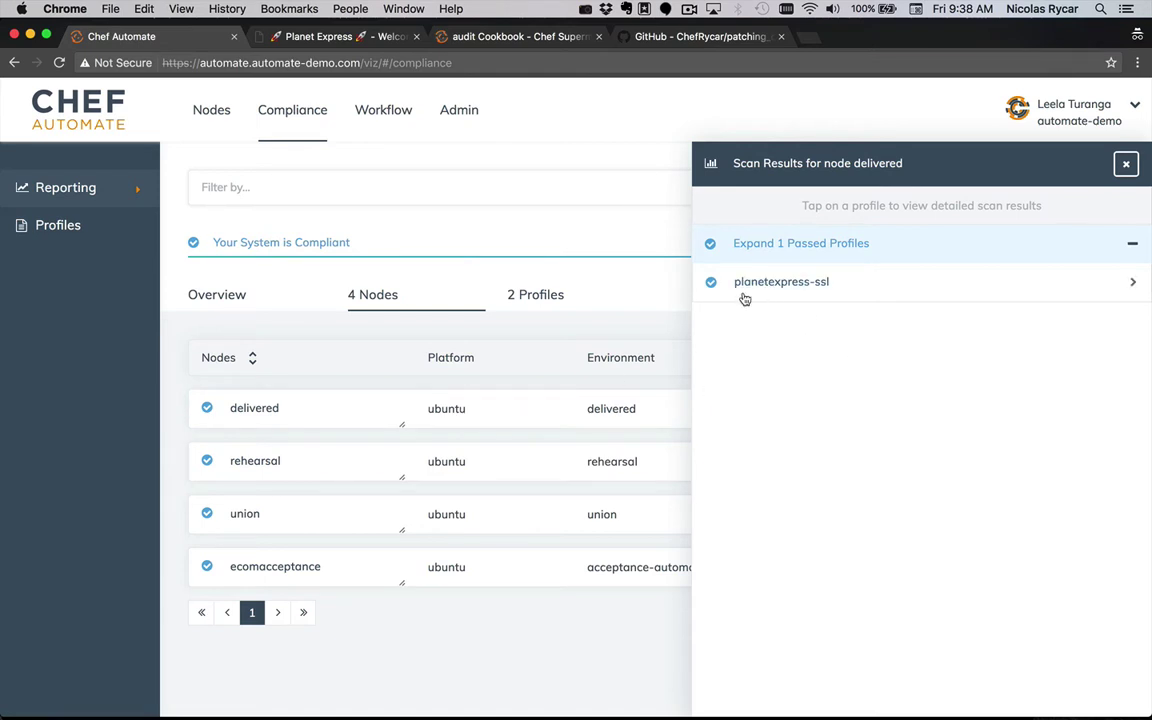
pyautogui.click(825, 294)
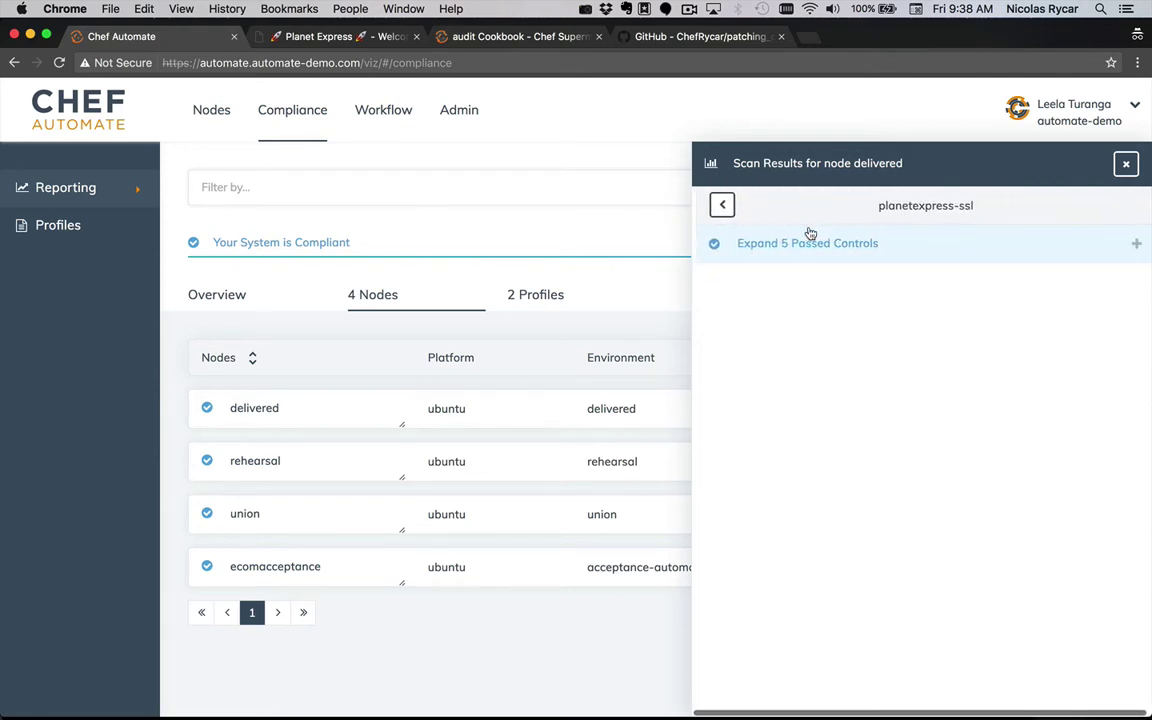
pyautogui.click(790, 258)
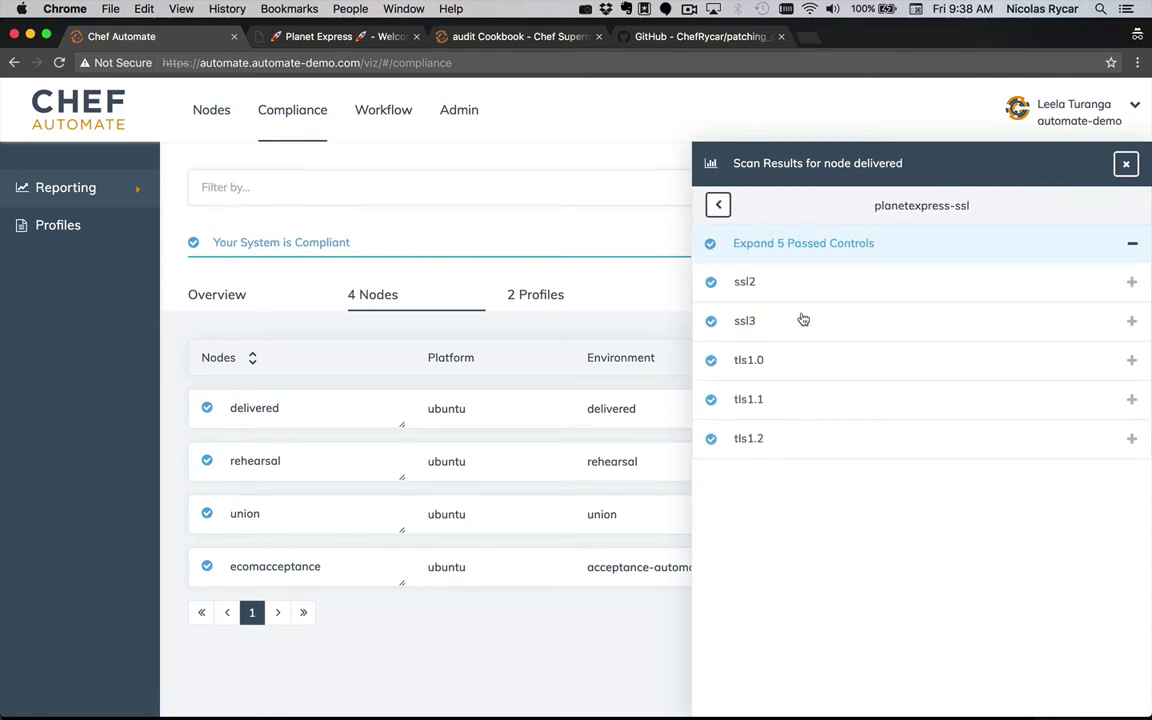
pyautogui.click(763, 321)
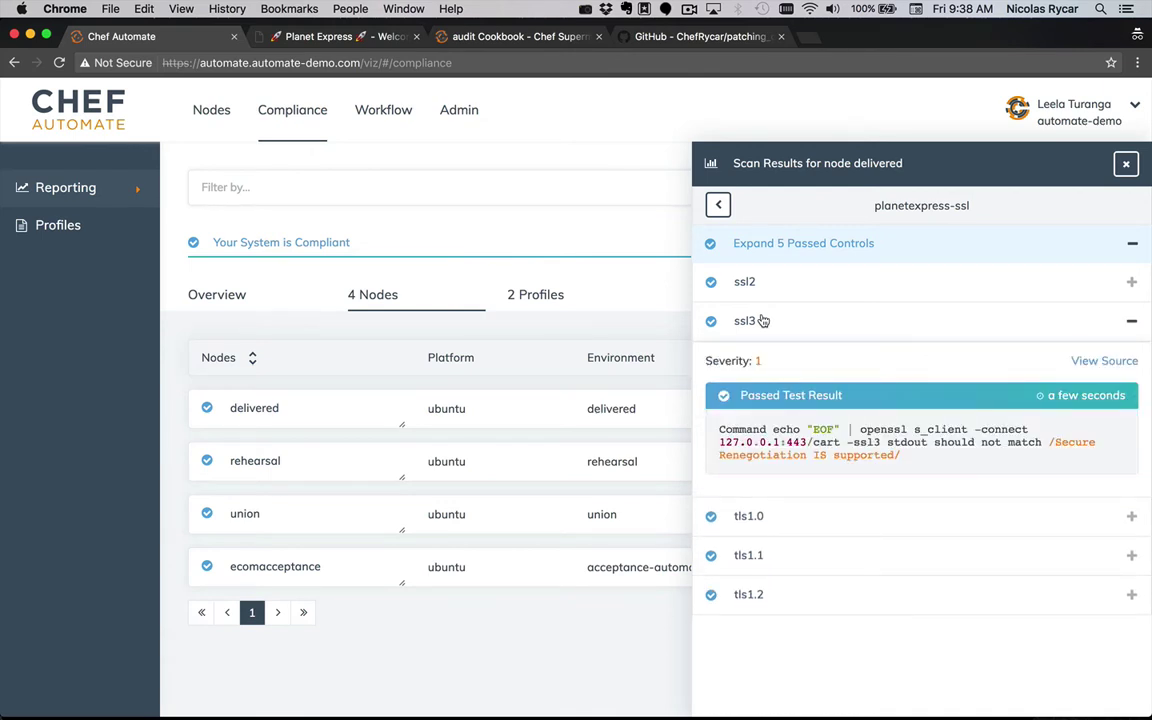
pyautogui.click(1125, 162)
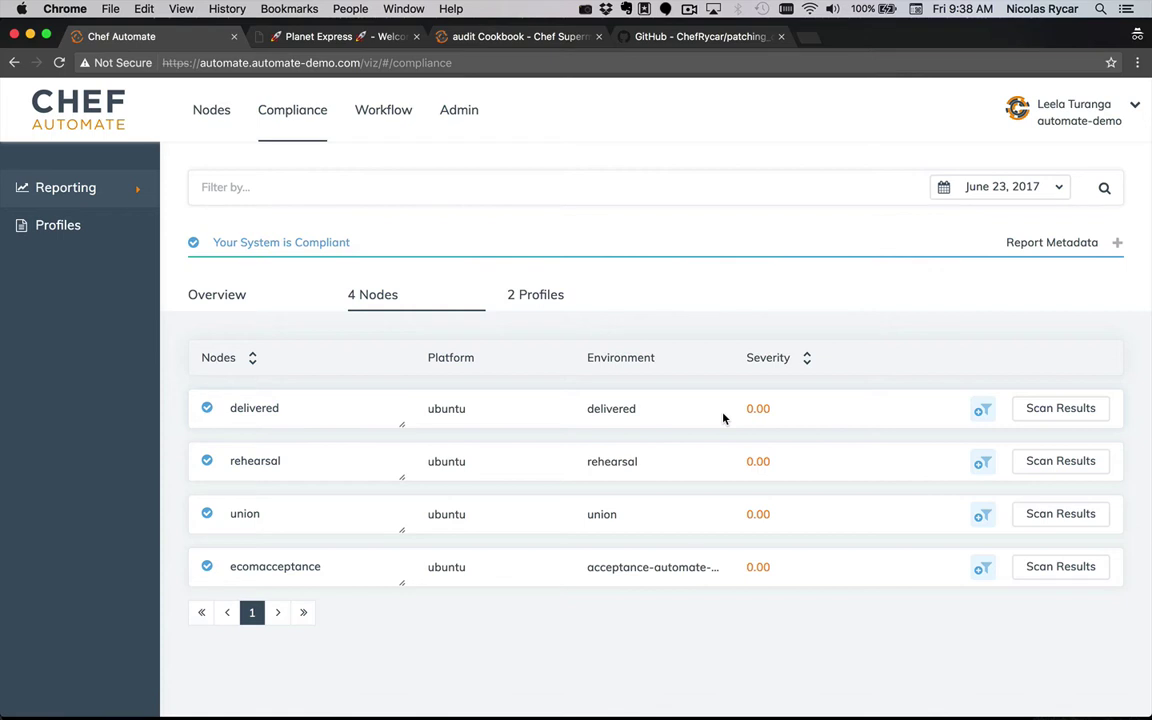
# - Return to the delivered node's details and show its run list
pyautogui.click(201, 108)
pyautogui.scroll(-5, 222, 310)
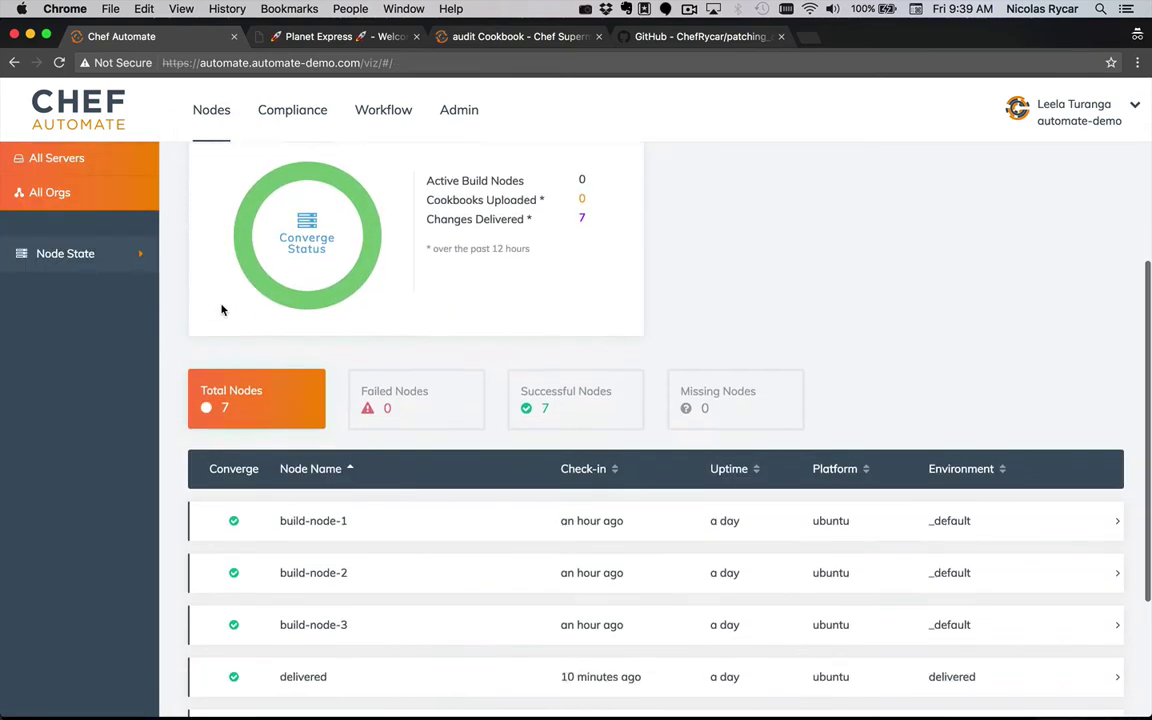
pyautogui.click(302, 522)
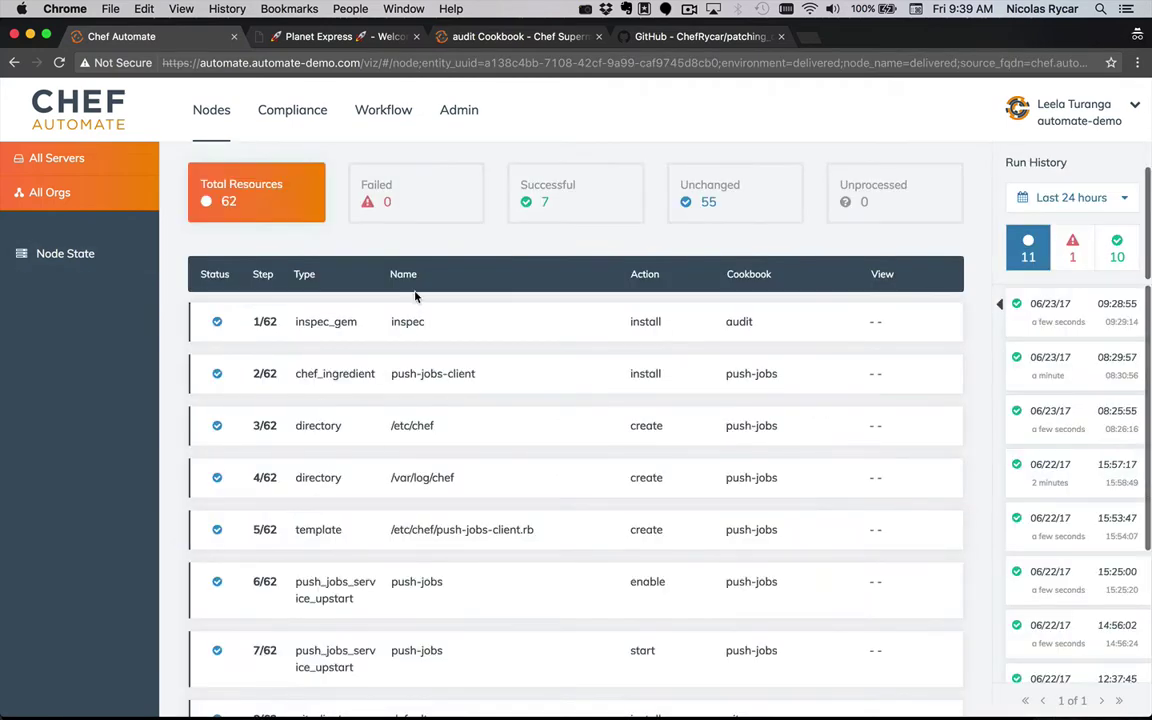
pyautogui.scroll(3, 373, 261)
pyautogui.click(585, 241)
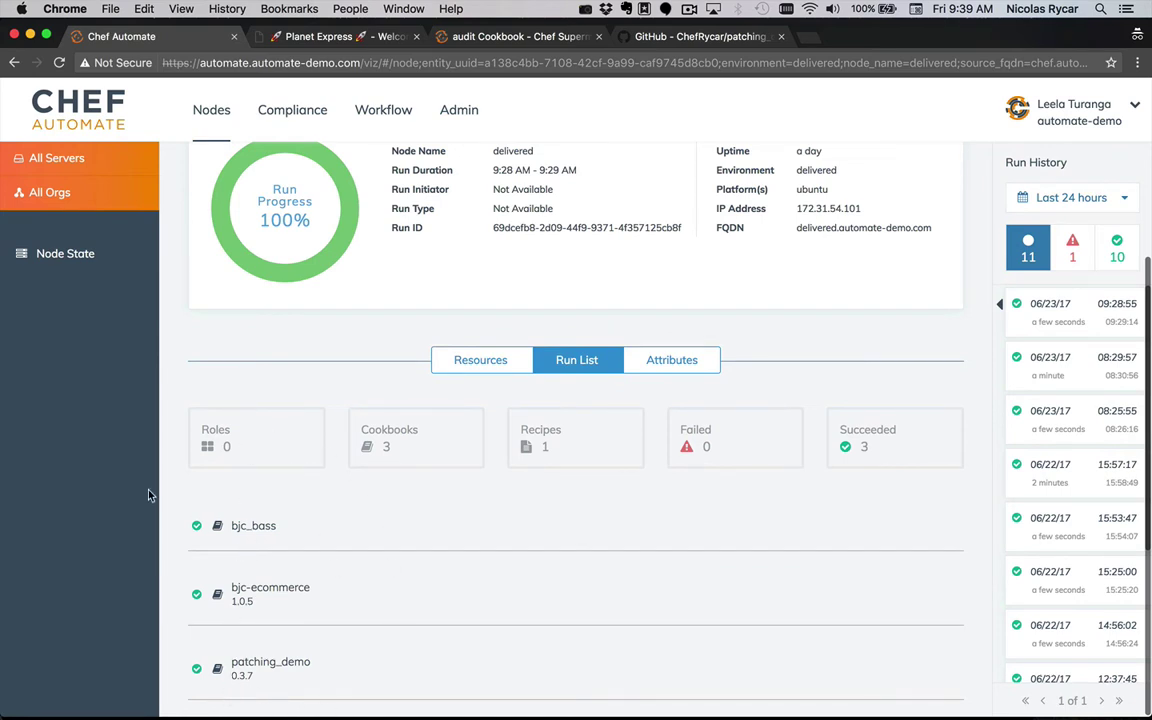
# - Review the bjc_bass, bjc-ecommerce and patching_demo cookbooks in the run list, checking the Planet Express storefront in between
pyautogui.moveTo(233, 526); pyautogui.dragTo(318, 531)
pyautogui.moveTo(231, 588); pyautogui.dragTo(355, 595)
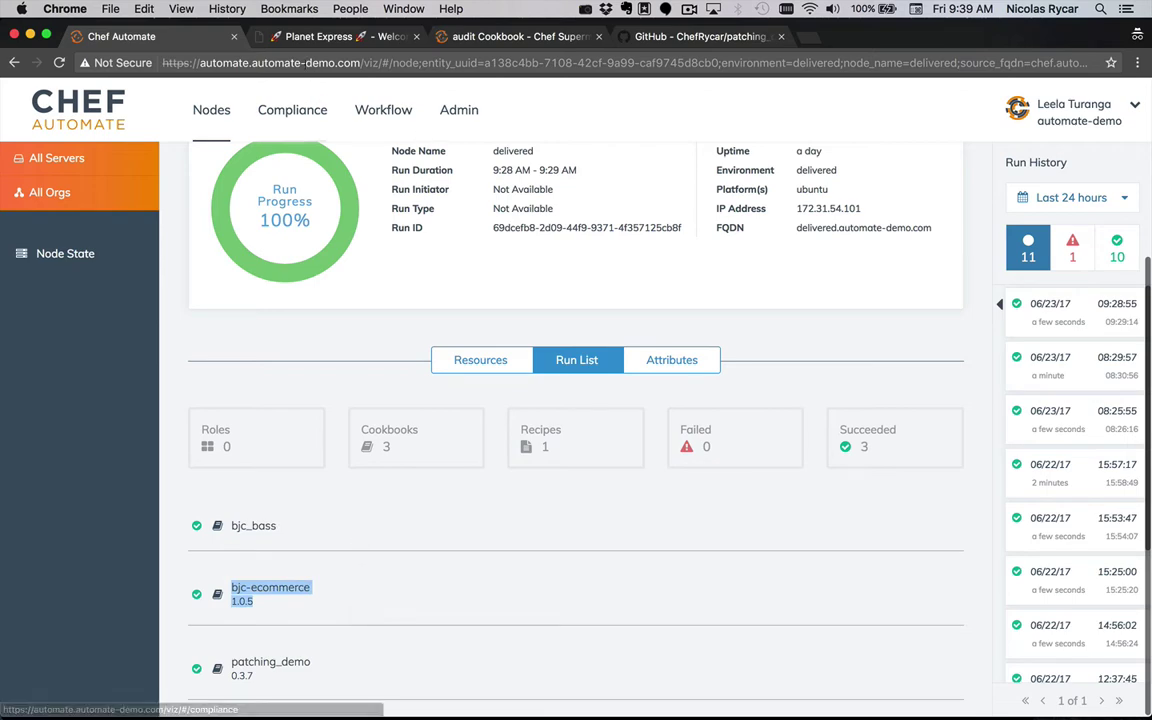
pyautogui.click(316, 36)
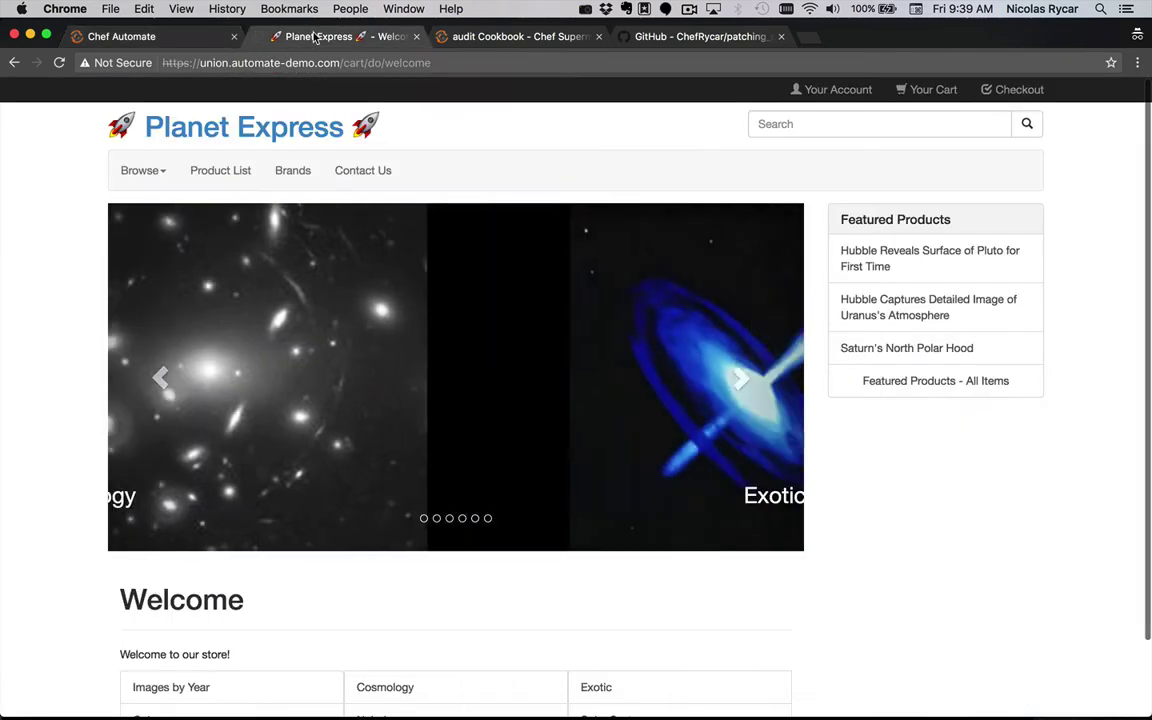
pyautogui.click(166, 43)
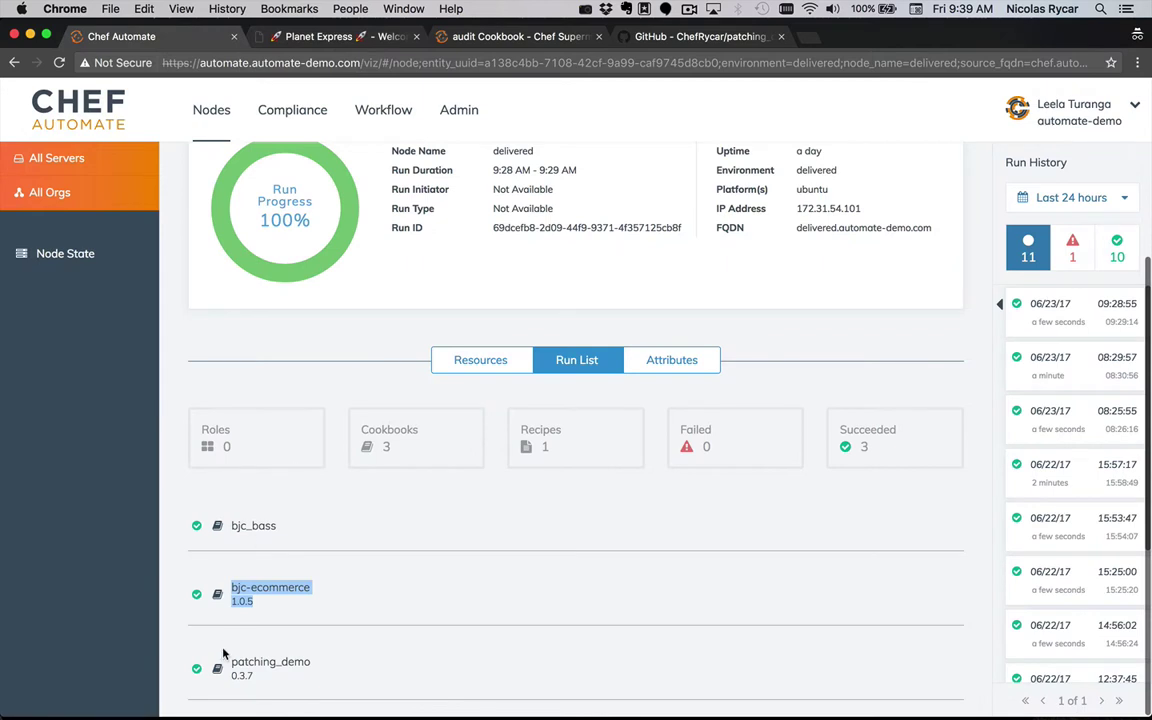
pyautogui.moveTo(231, 661); pyautogui.dragTo(324, 669)
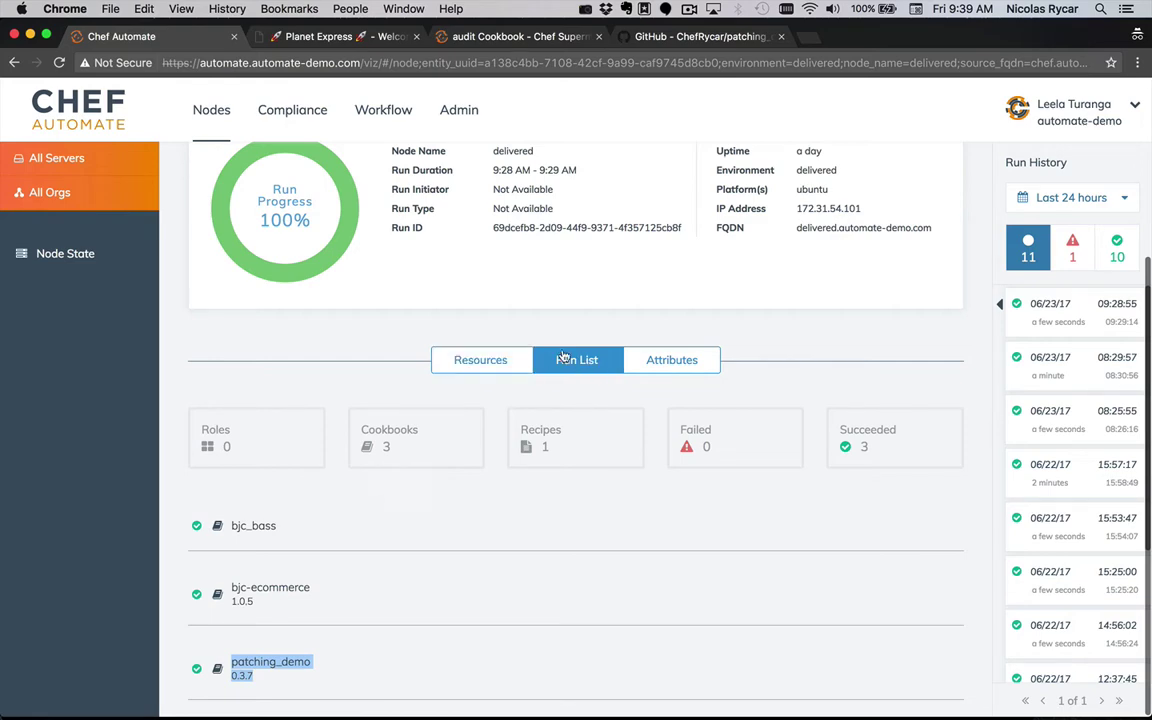
pyautogui.scroll(5, 563, 357)
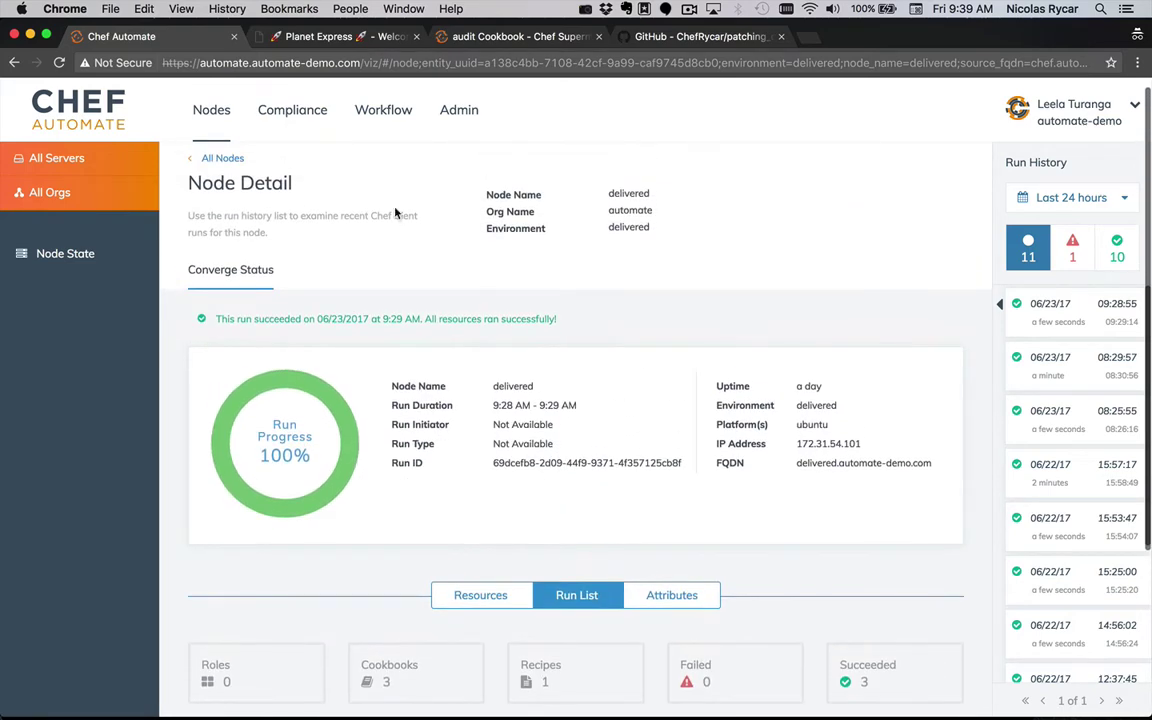
# - Open the installed PlanetExpress SSL/TLS Baseline compliance profile and view its controls
pyautogui.click(293, 114)
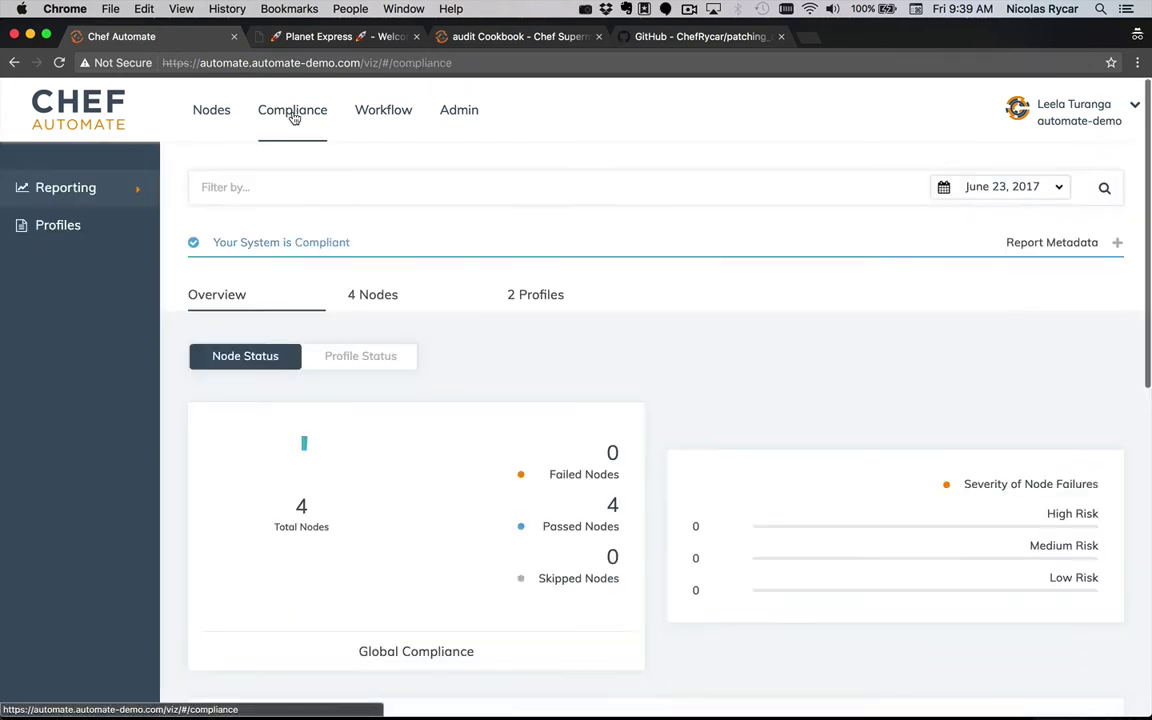
pyautogui.click(83, 227)
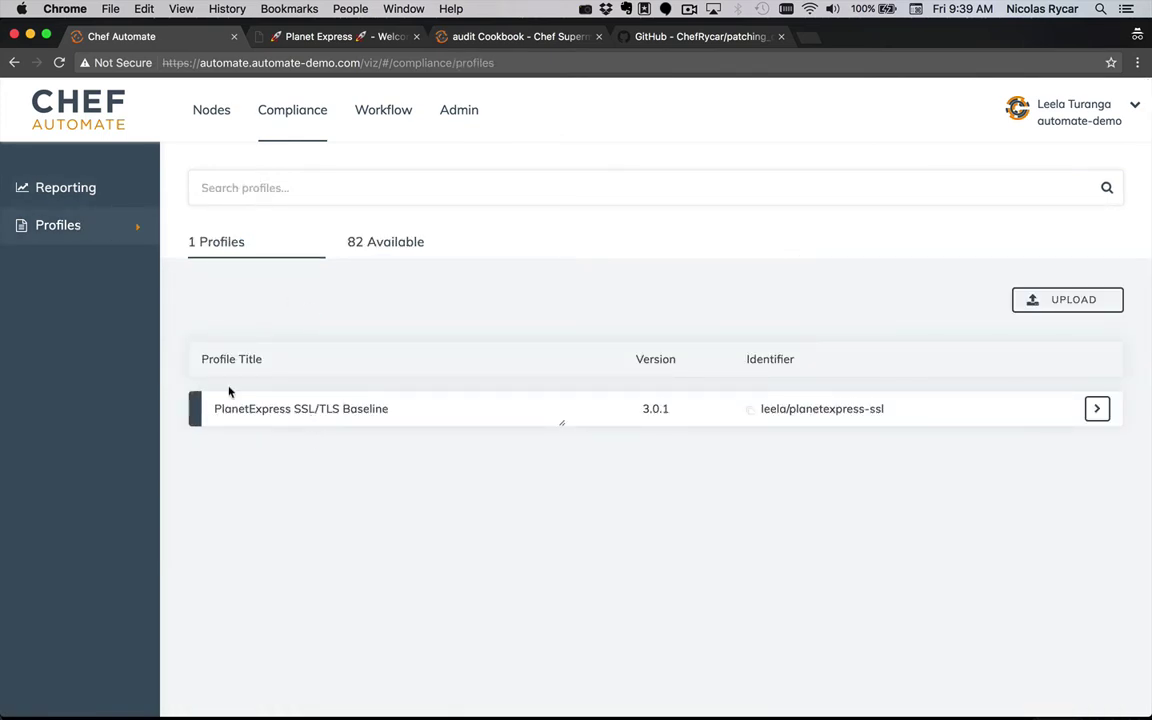
pyautogui.click(288, 412)
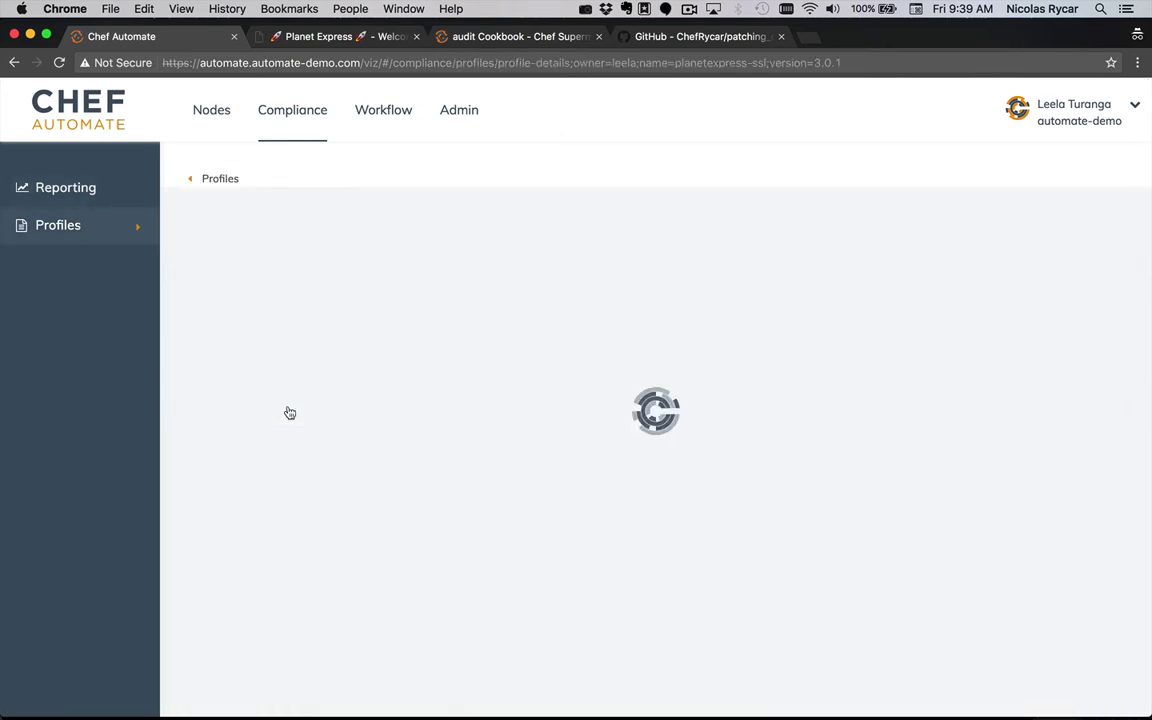
pyautogui.scroll(-2, 313, 456)
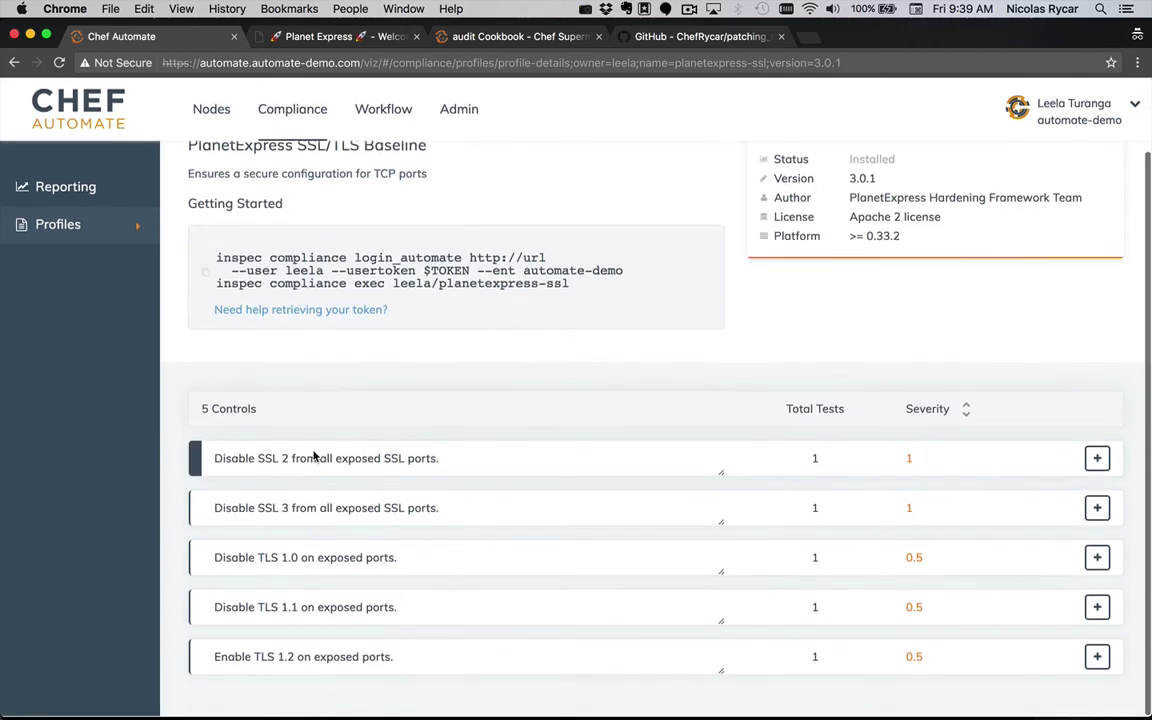
# - Expand the control that disables SSL 3 on all exposed SSL ports and view its code
pyautogui.click(258, 508)
pyautogui.scroll(-2, 259, 540)
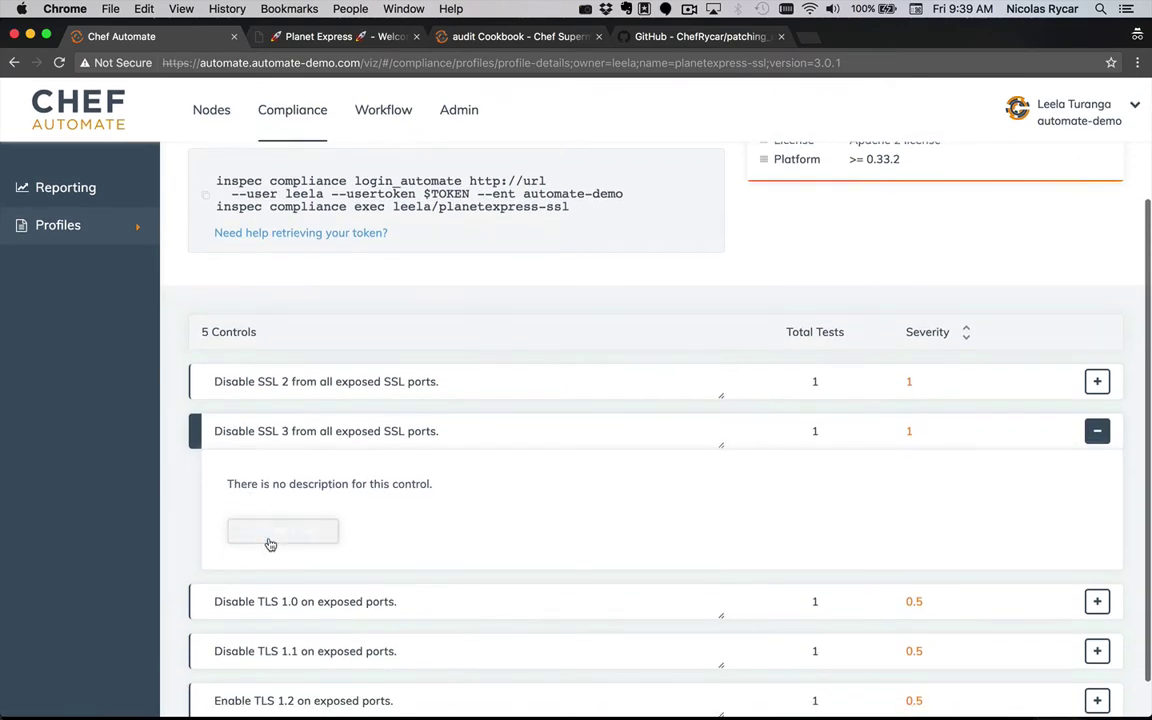
pyautogui.click(270, 537)
pyautogui.scroll(-3, 262, 540)
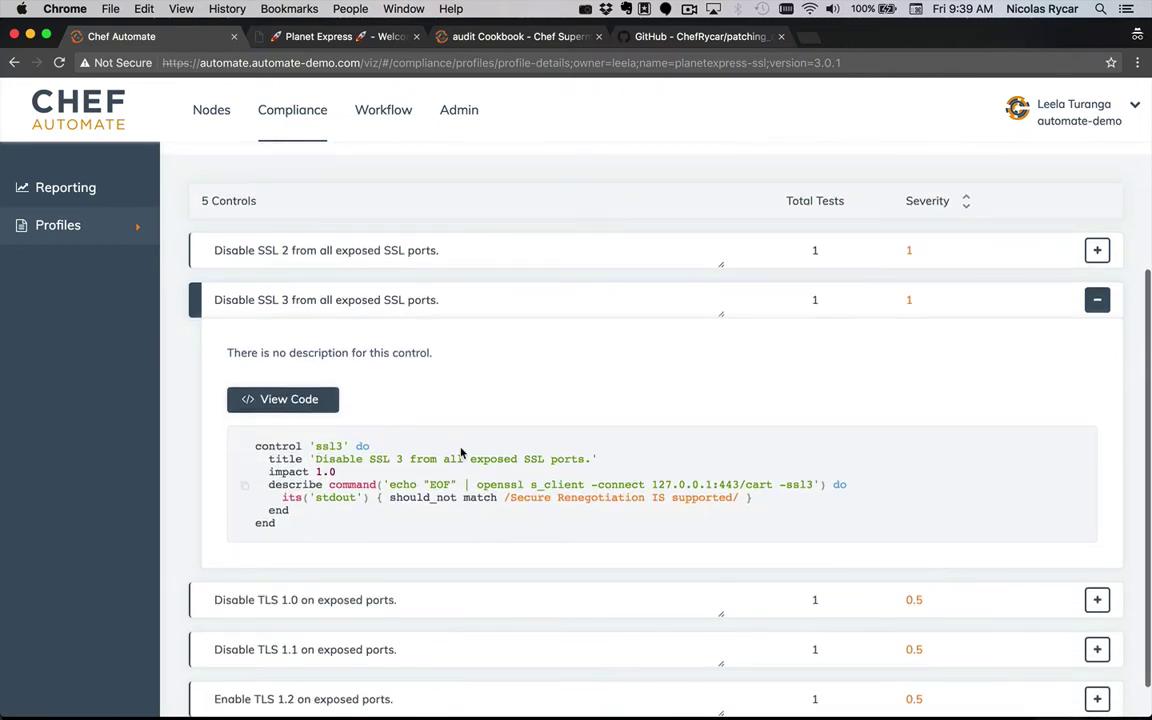
# - Return to the compliance profiles and browse the profiles available for installation
pyautogui.click(101, 230)
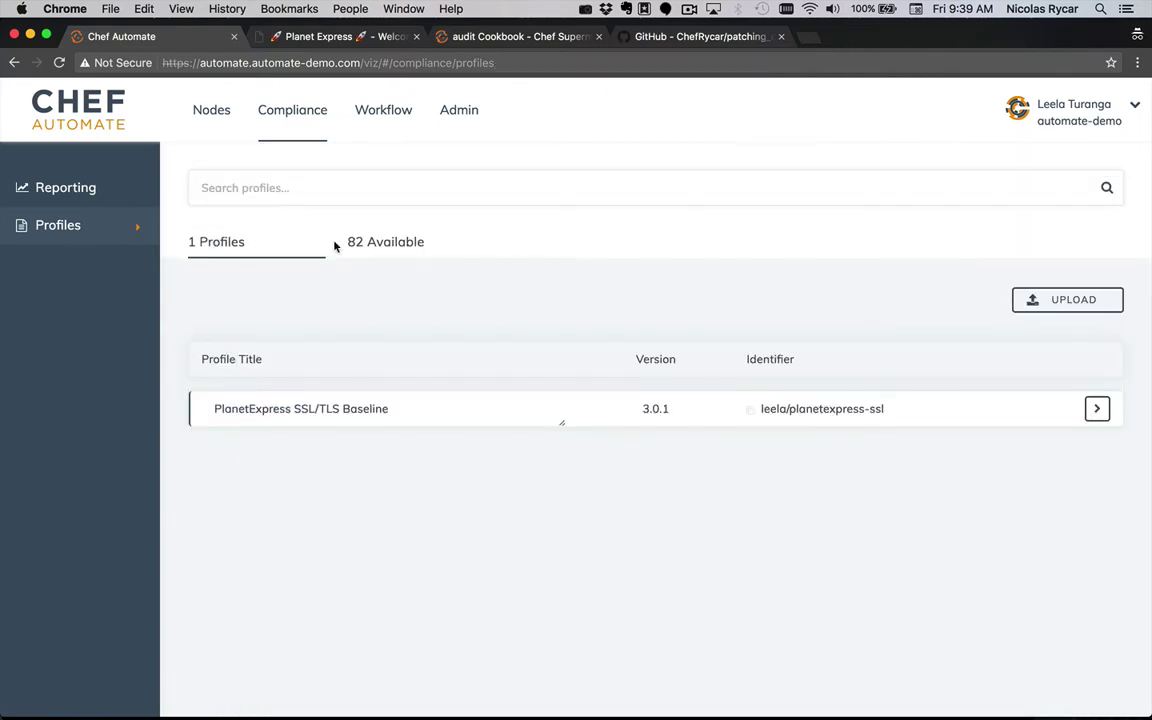
pyautogui.click(396, 252)
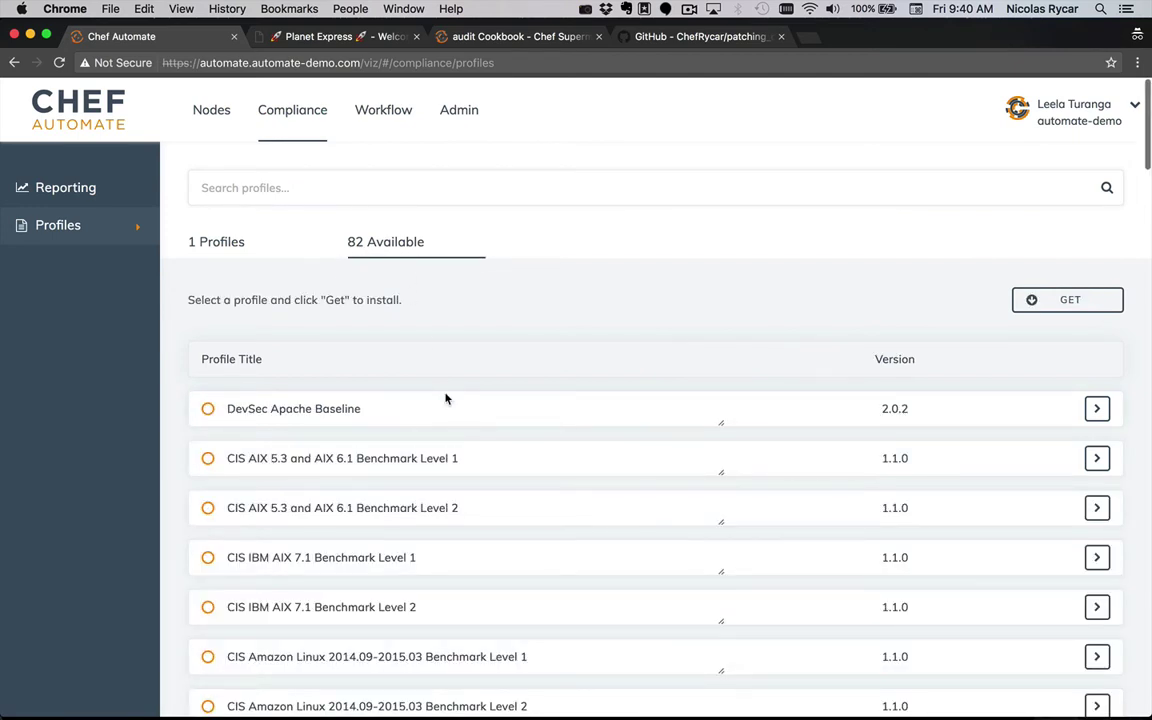
pyautogui.scroll(-5, 446, 399)
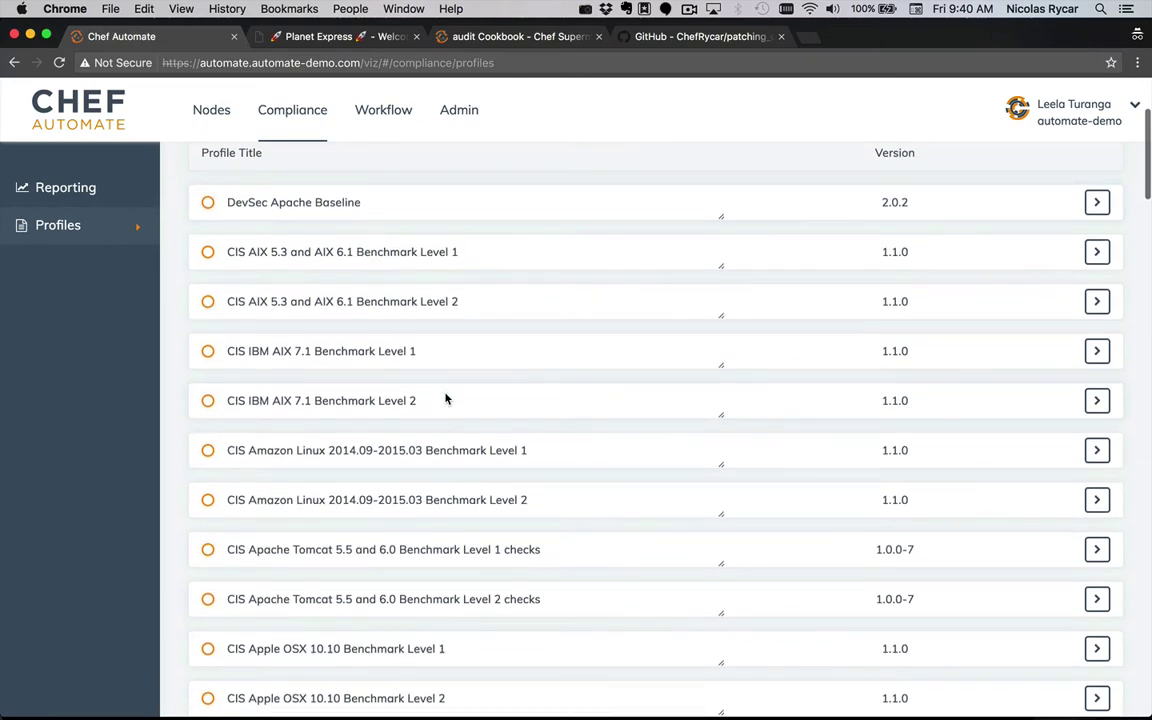
pyautogui.scroll(-5, 446, 399)
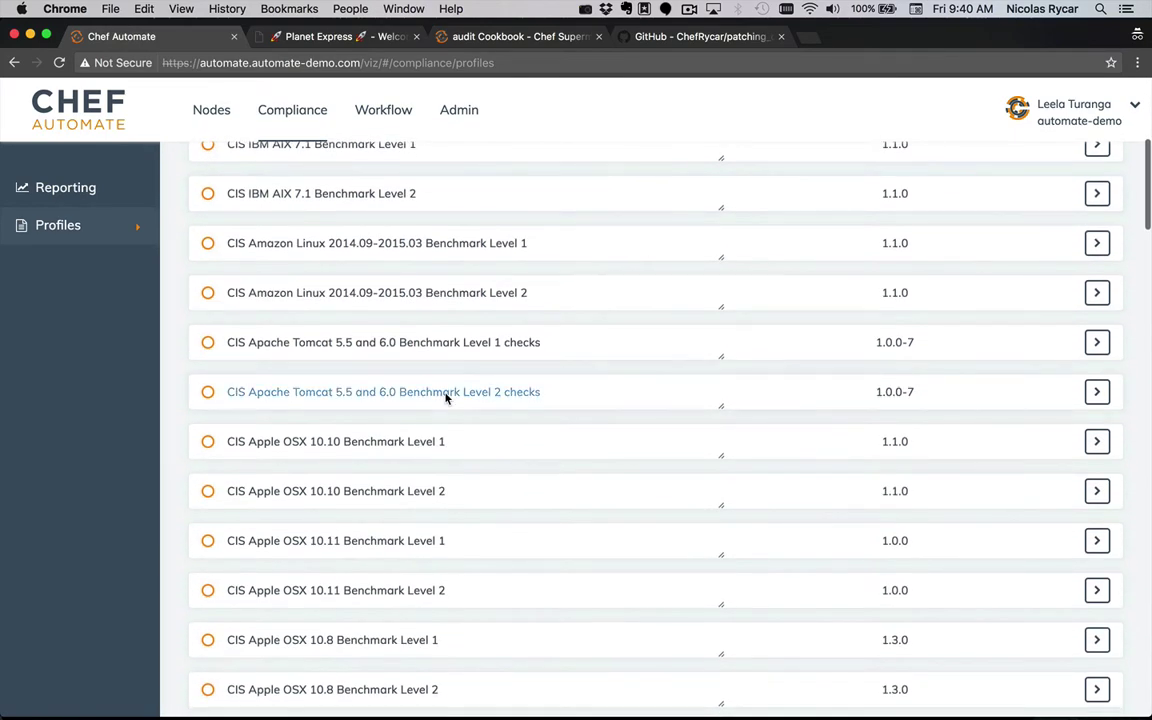
# - Find the DevSec Linux Patch Benchmark among the available compliance profiles and open its details
pyautogui.scroll(-11, 446, 399)
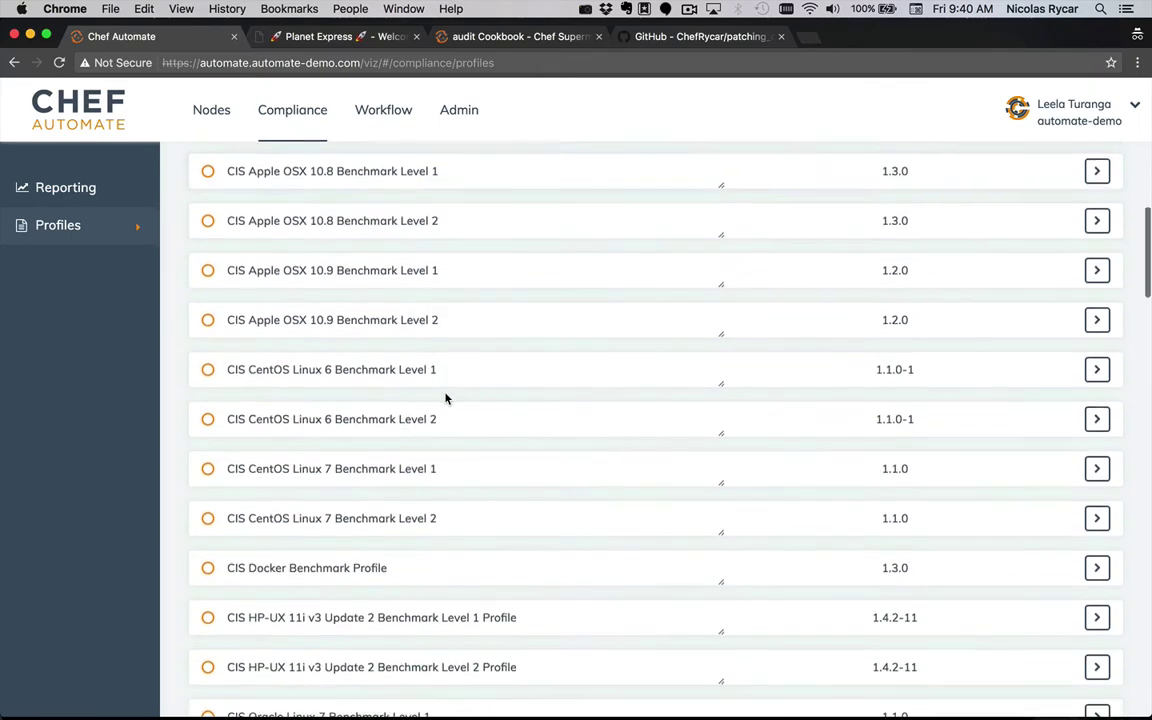
pyautogui.scroll(-2, 446, 399)
pyautogui.scroll(-15, 446, 399)
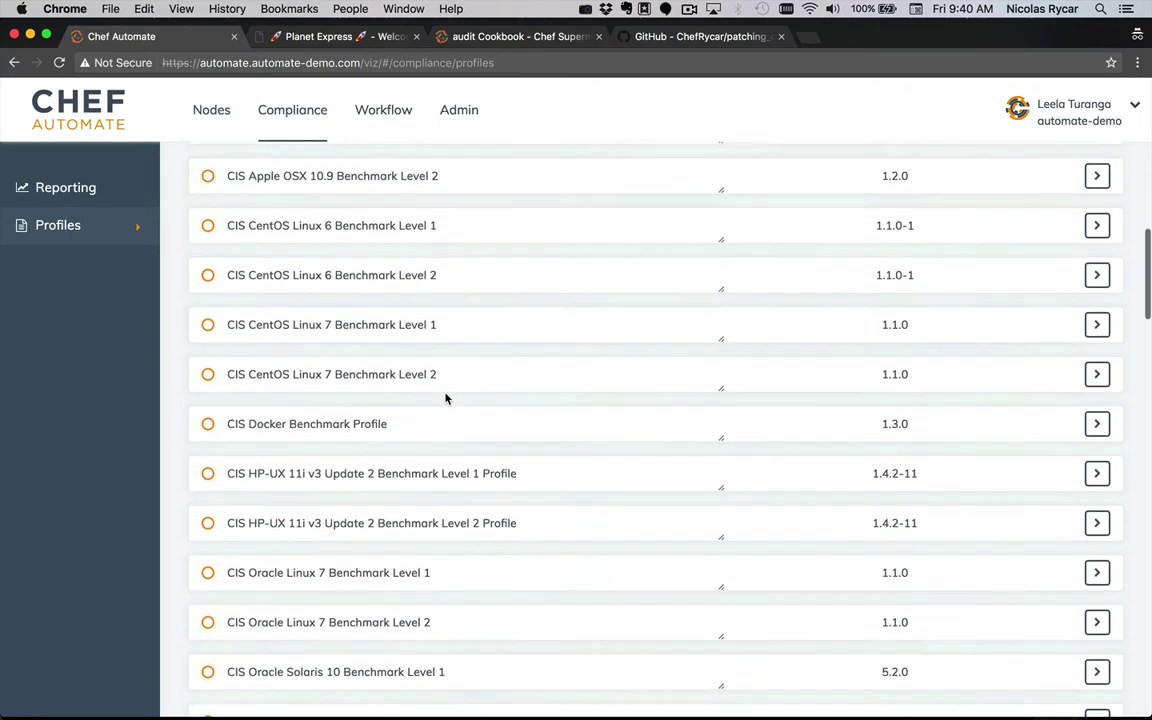
pyautogui.scroll(-16, 446, 399)
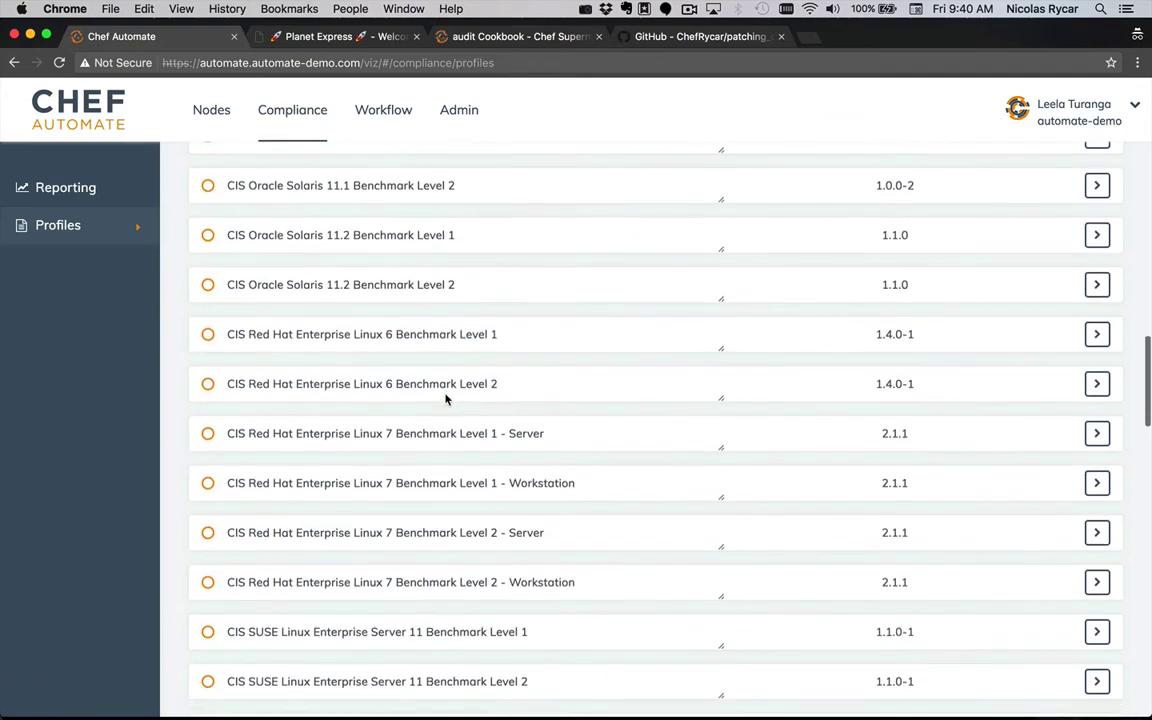
pyautogui.scroll(-18, 446, 399)
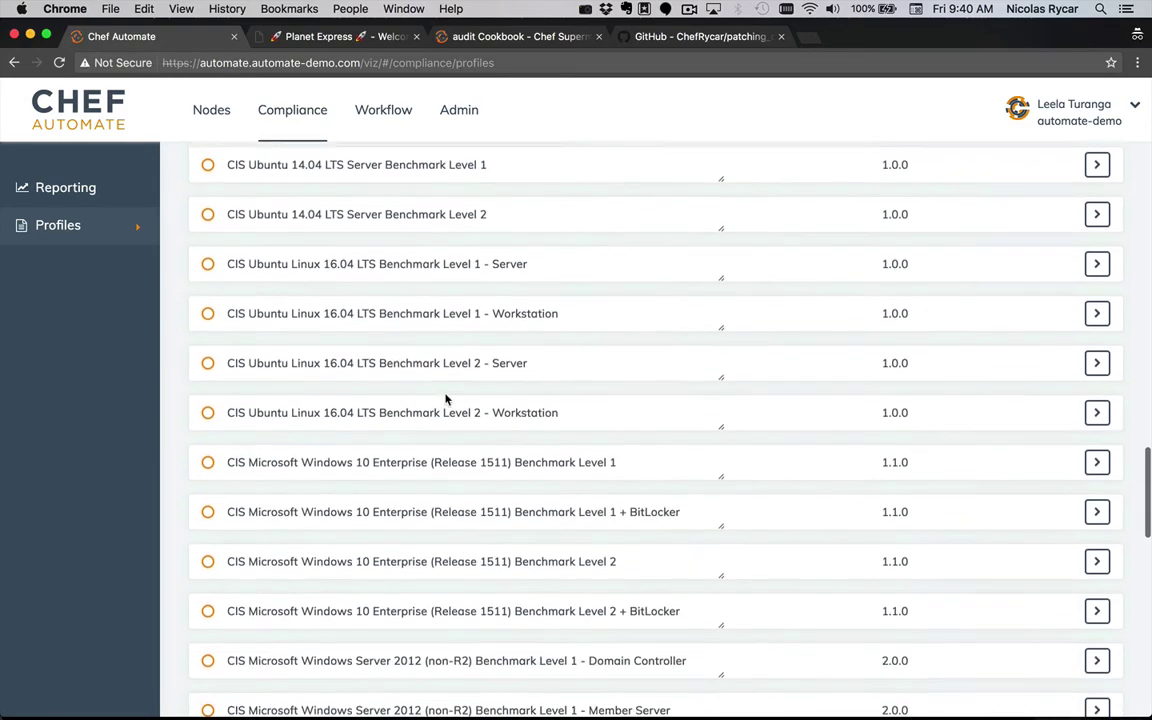
pyautogui.scroll(-8, 446, 399)
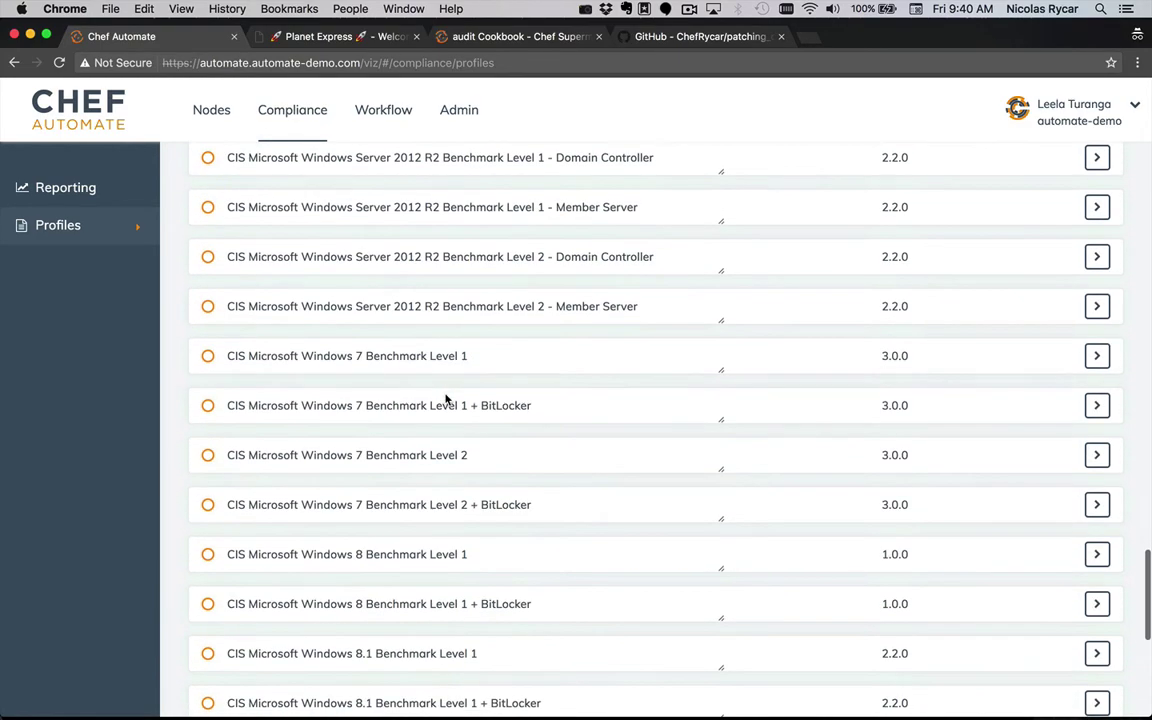
pyautogui.scroll(-2, 446, 399)
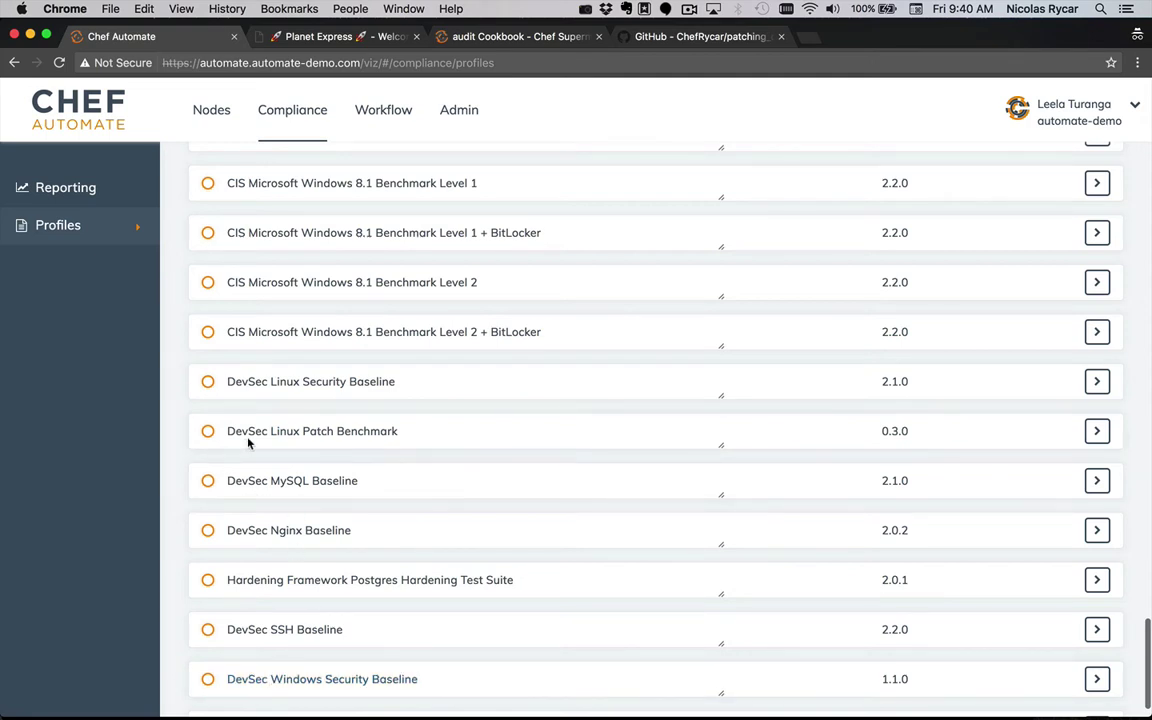
pyautogui.click(209, 433)
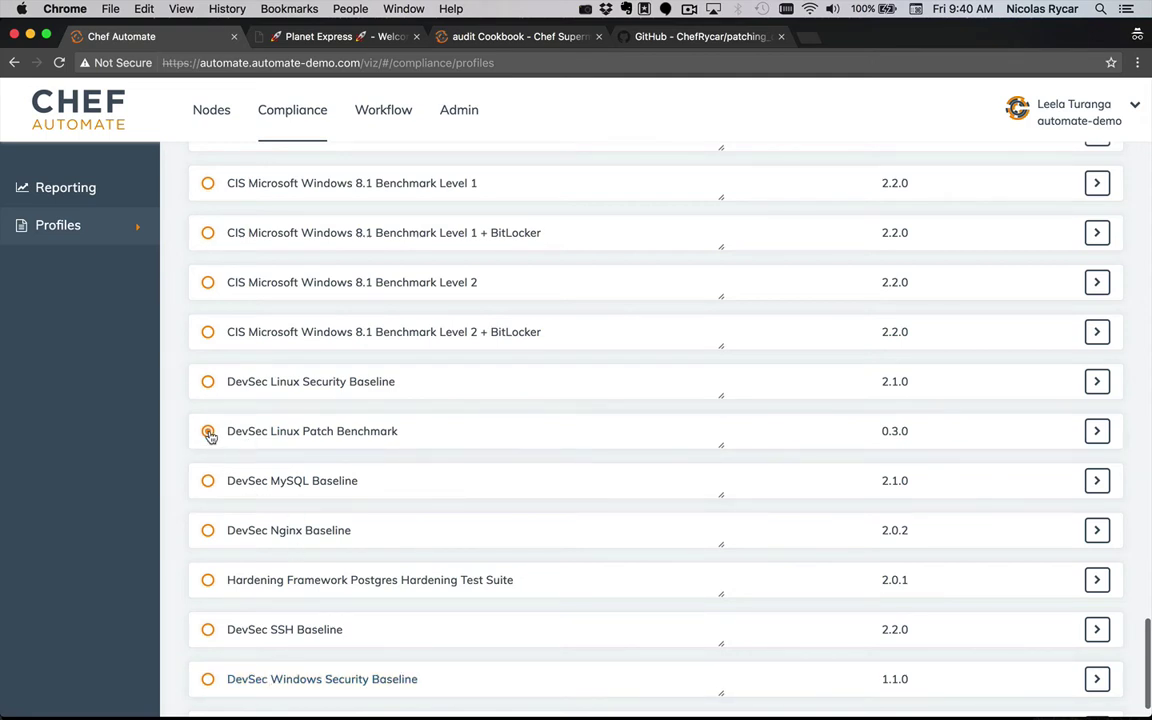
pyautogui.click(1096, 431)
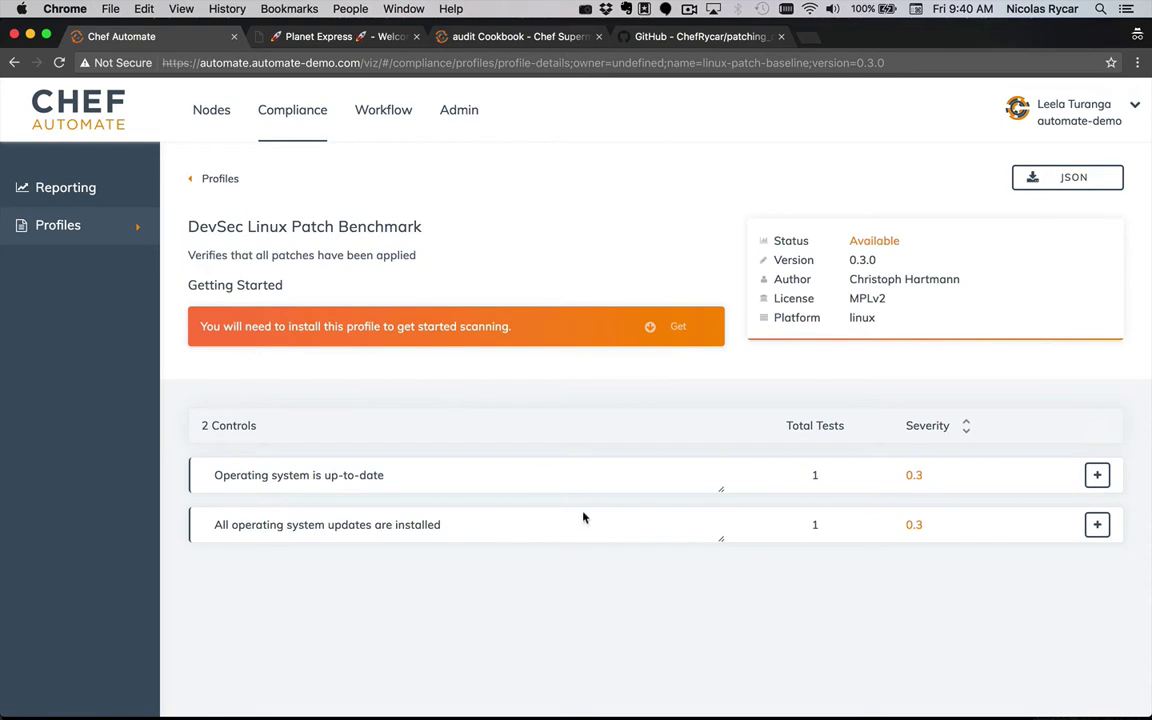
# - Expand the controls for an up-to-date operating system and installed system updates, and examine the code of both
pyautogui.click(294, 489)
pyautogui.click(276, 568)
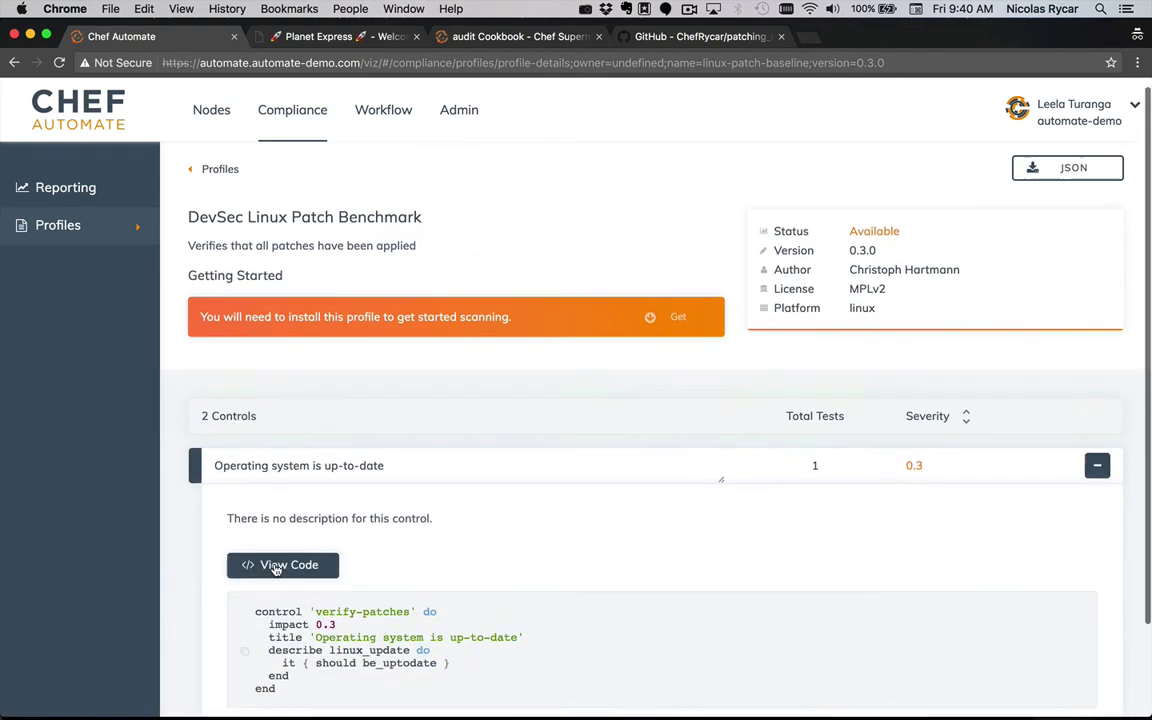
pyautogui.scroll(-2, 350, 600)
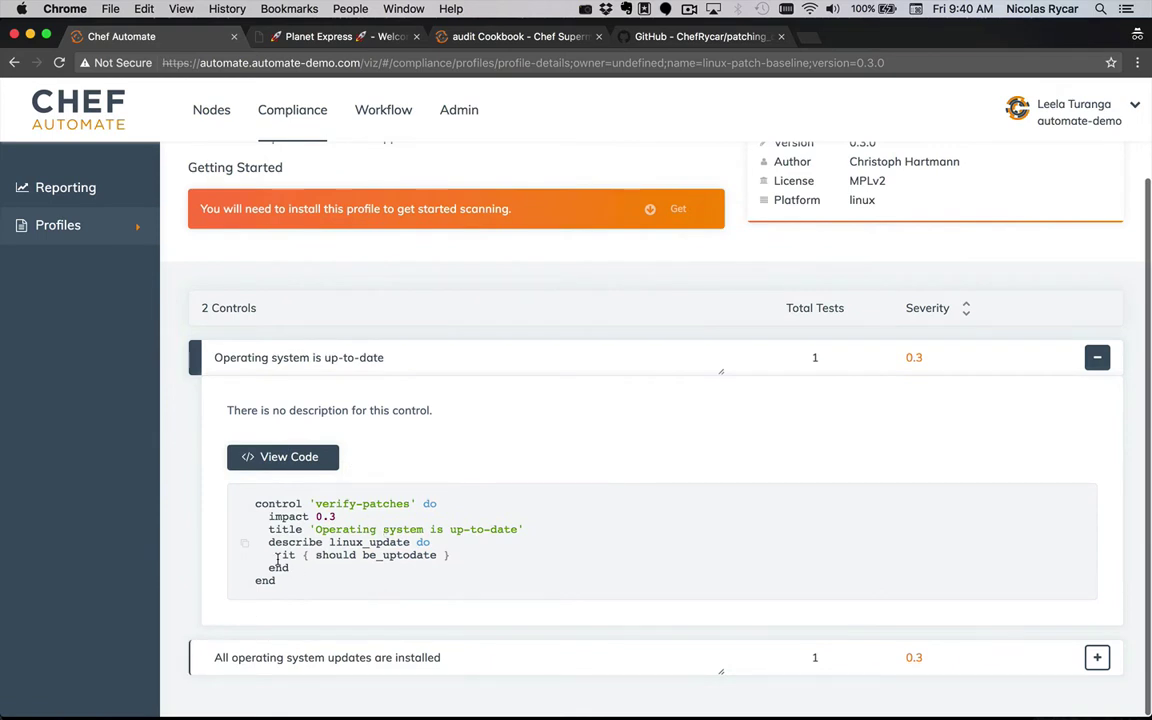
pyautogui.click(284, 660)
pyautogui.scroll(-2, 280, 660)
pyautogui.click(280, 660)
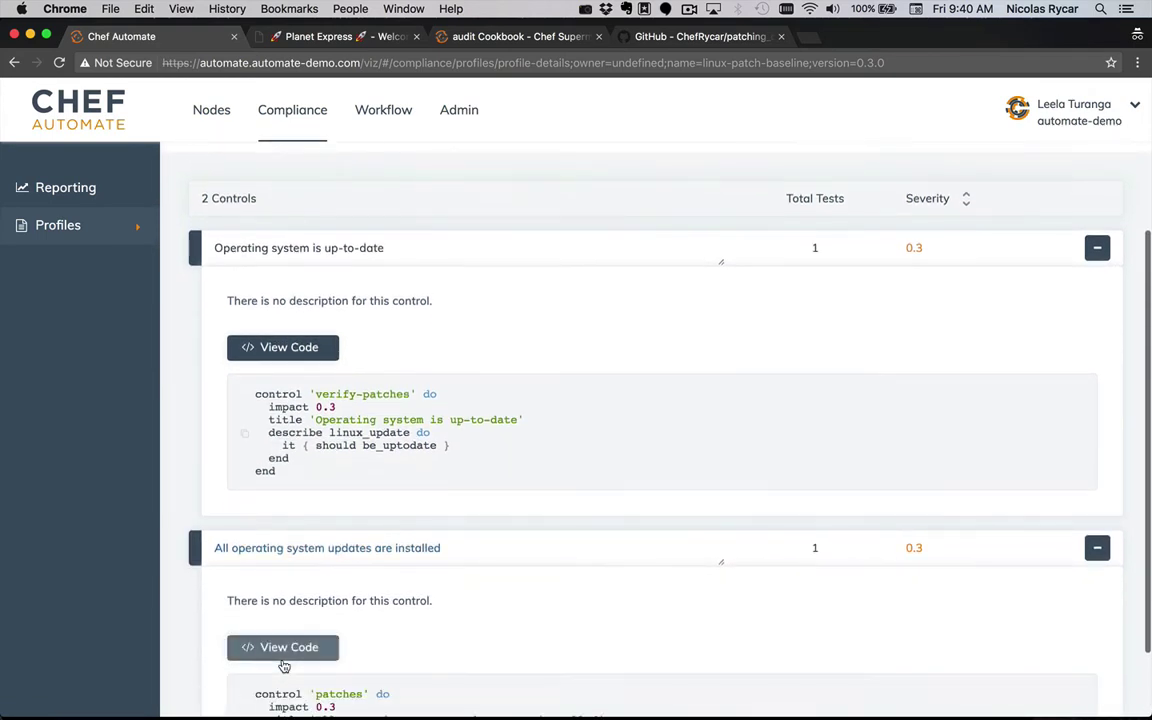
pyautogui.scroll(-2, 283, 663)
pyautogui.scroll(-1, 284, 665)
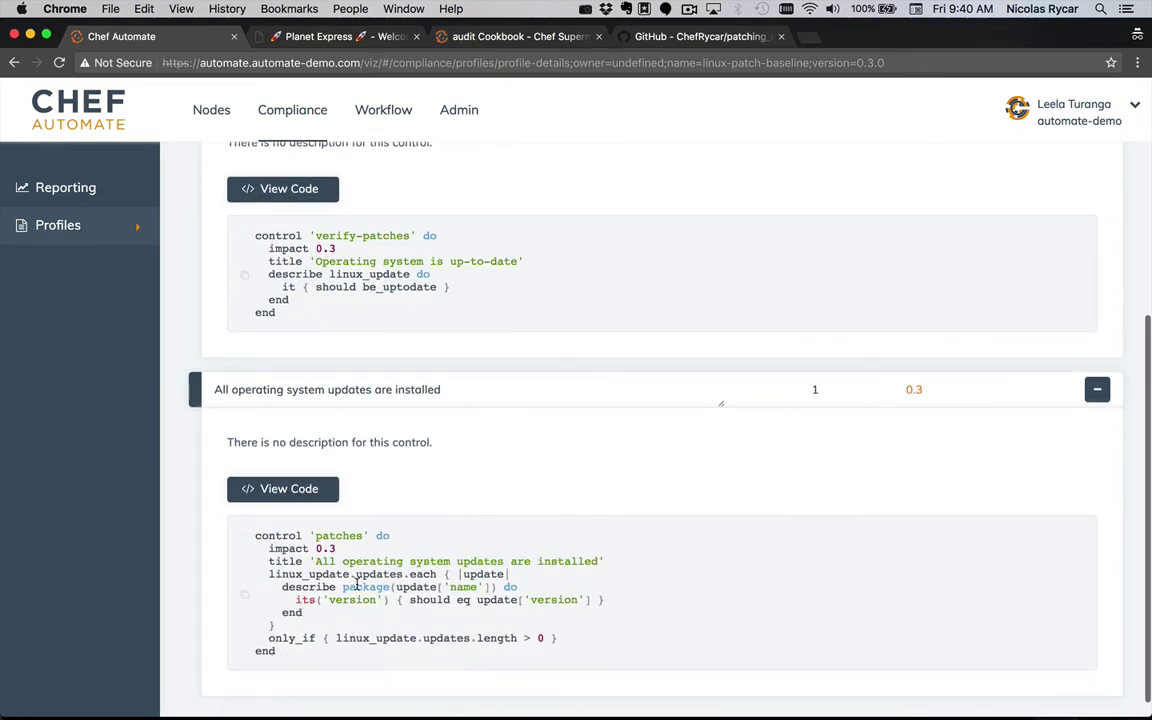
# - Install the DevSec Linux Patch Benchmark profile
pyautogui.scroll(5, 356, 583)
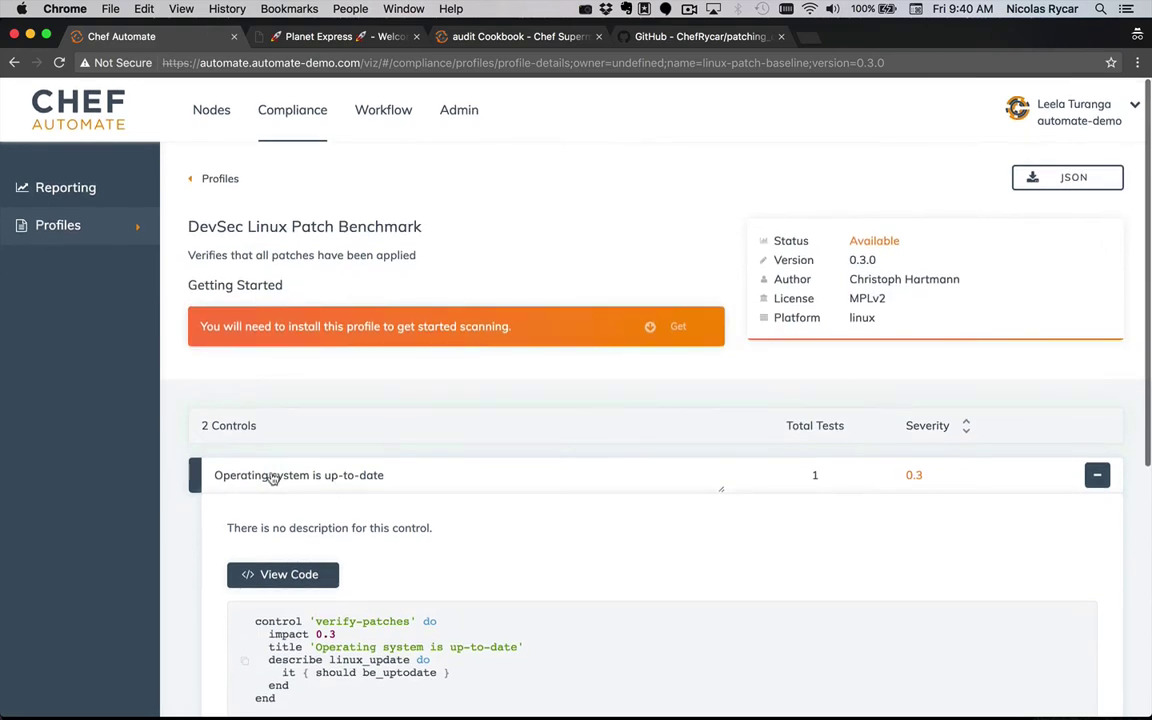
pyautogui.click(679, 337)
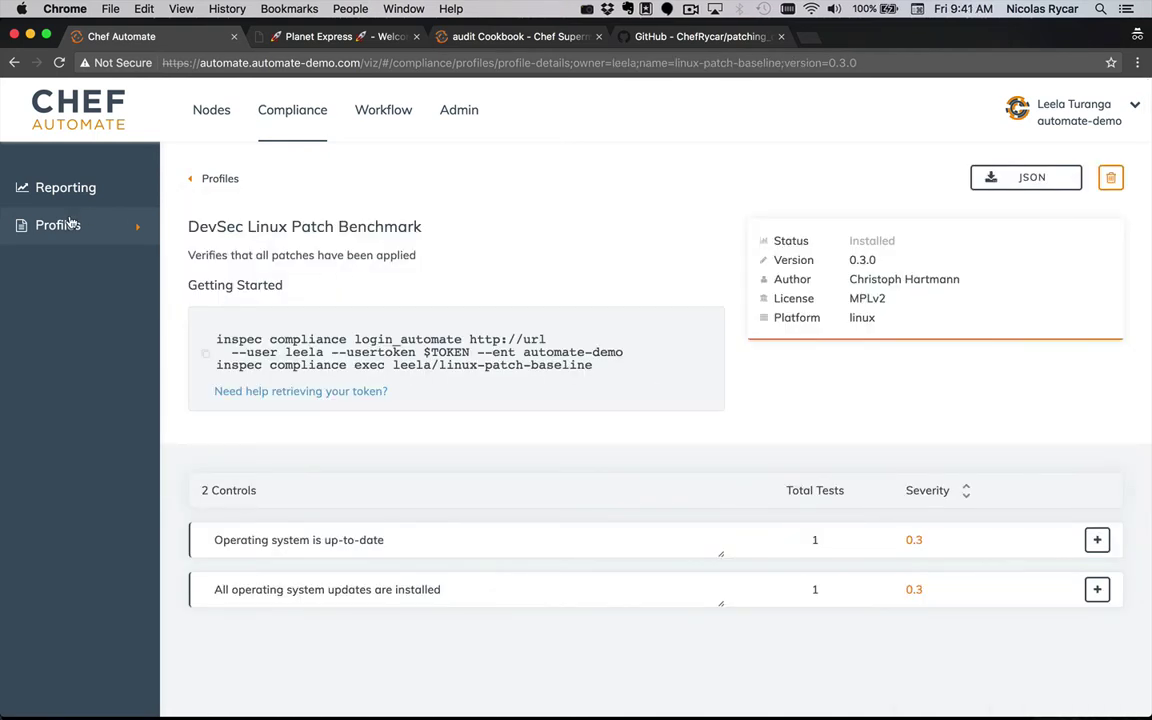
# - In the workflow dashboard, expand the patching_demo project and open its change "Let's start checking our patch level."
pyautogui.click(383, 110)
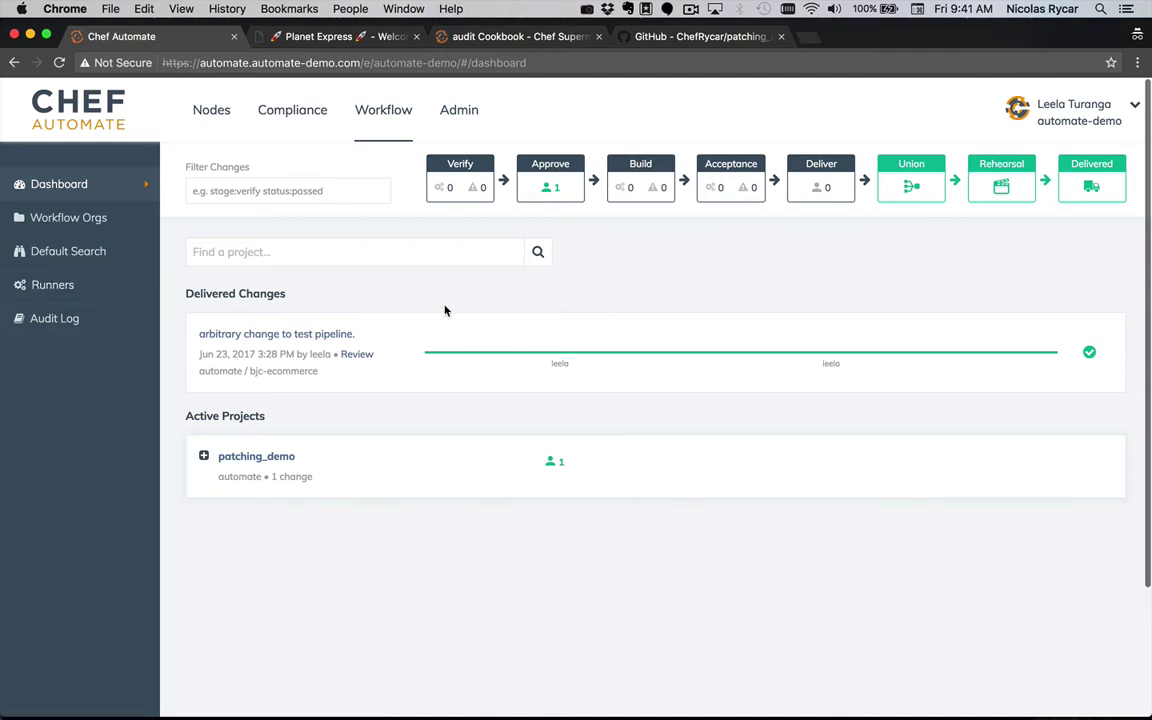
pyautogui.click(203, 455)
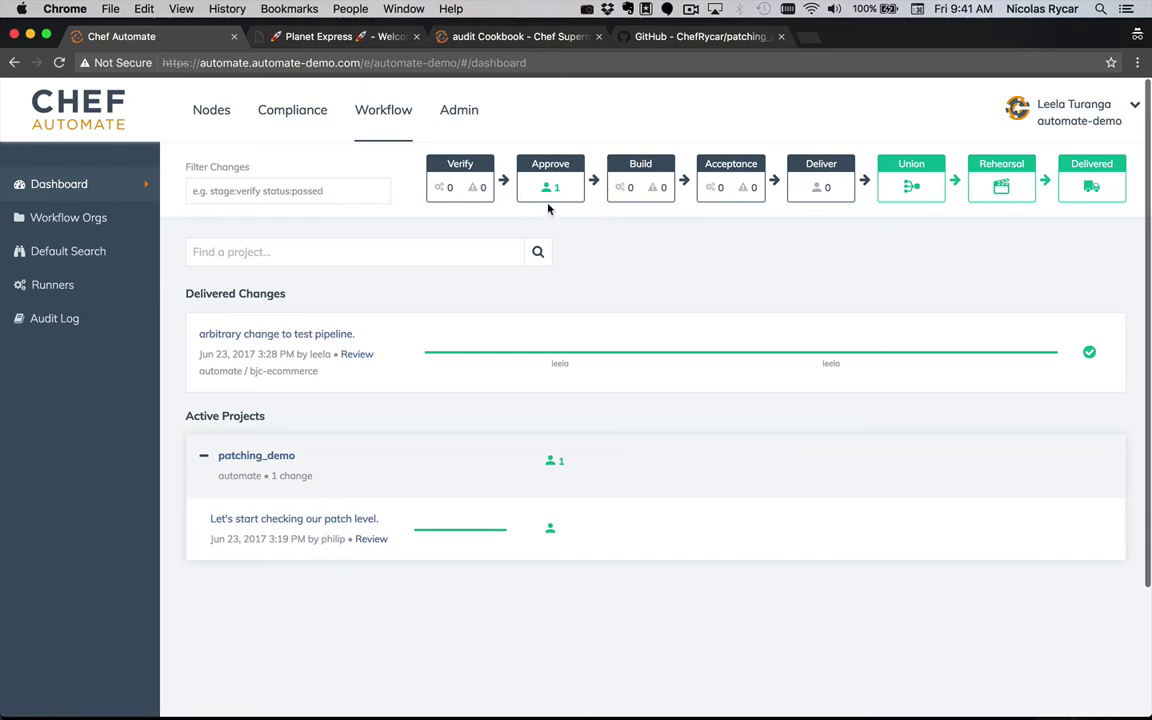
pyautogui.moveTo(552, 187)
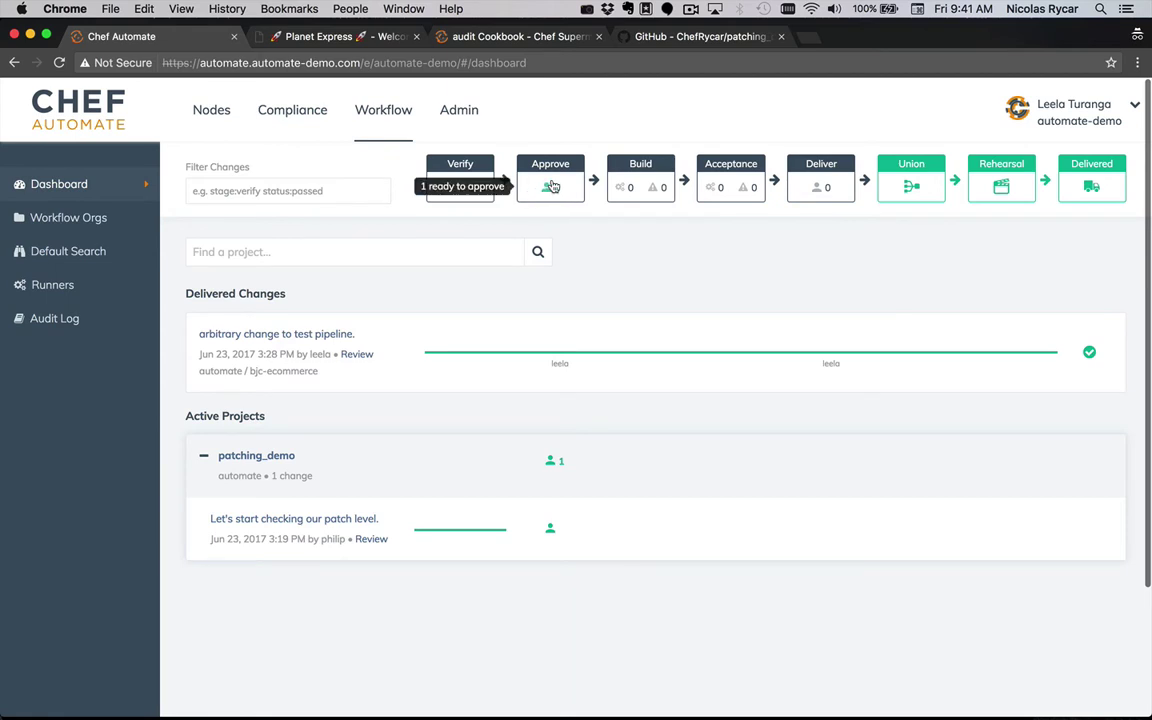
pyautogui.click(299, 519)
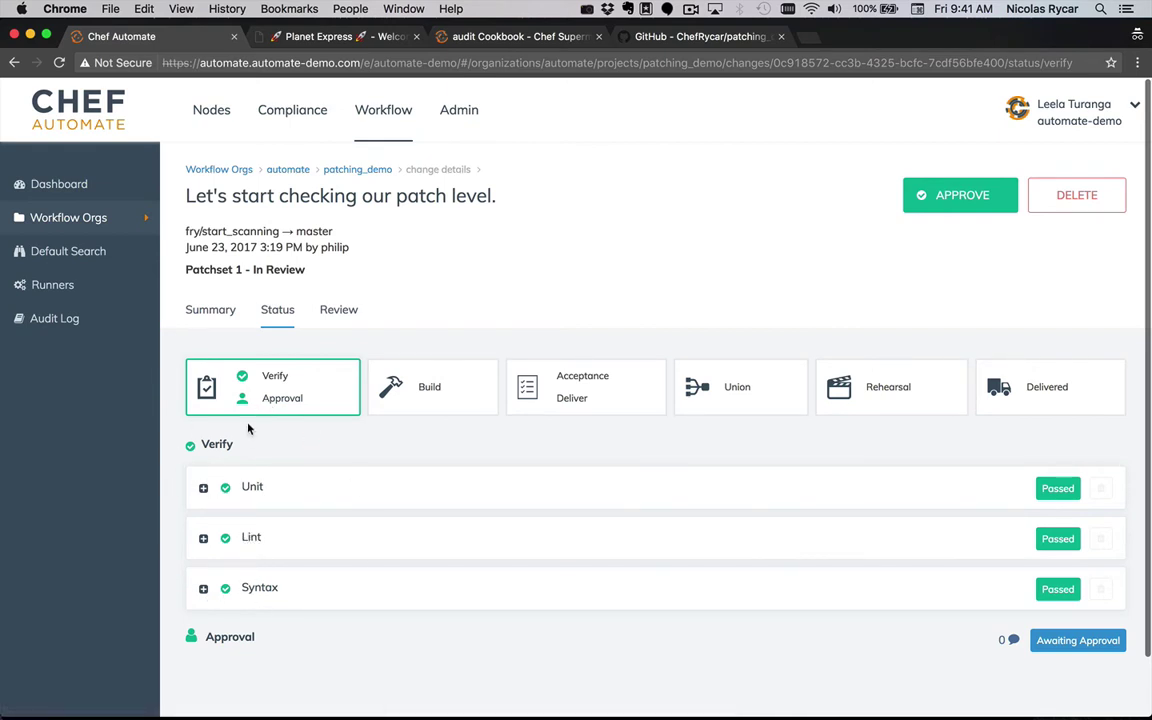
# - Open the change's review and examine the differences in attributes/default.rb
pyautogui.click(340, 311)
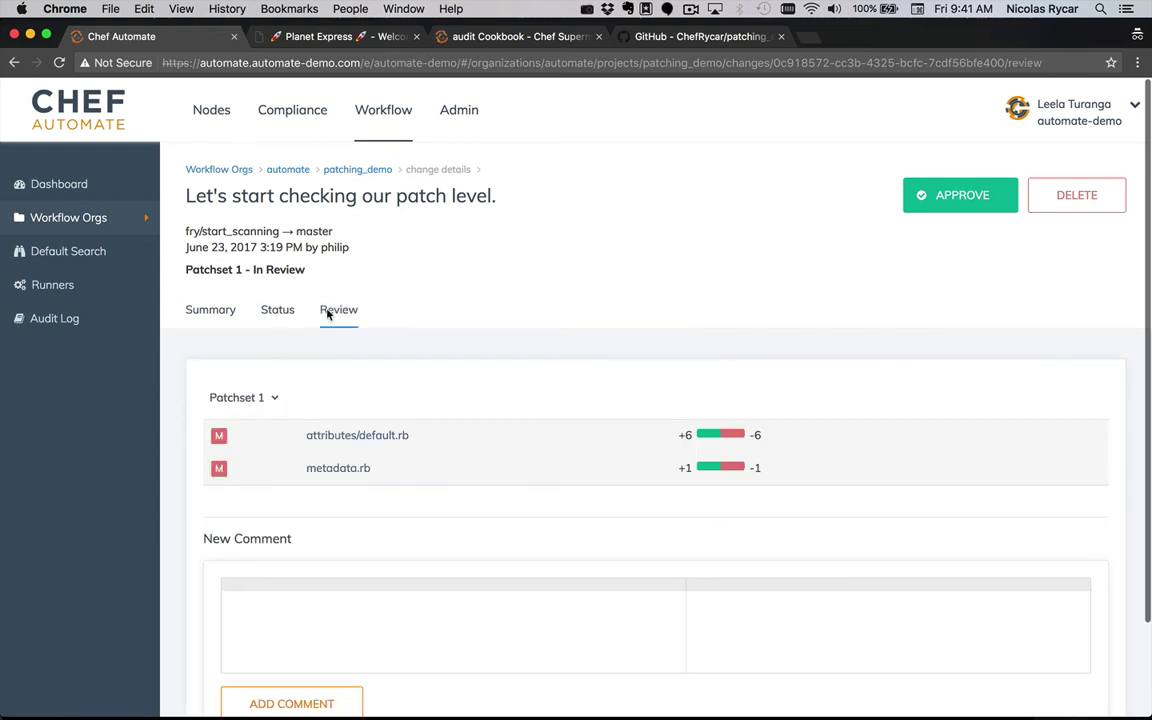
pyautogui.click(343, 438)
pyautogui.scroll(-1, 336, 355)
pyautogui.scroll(-1, 338, 354)
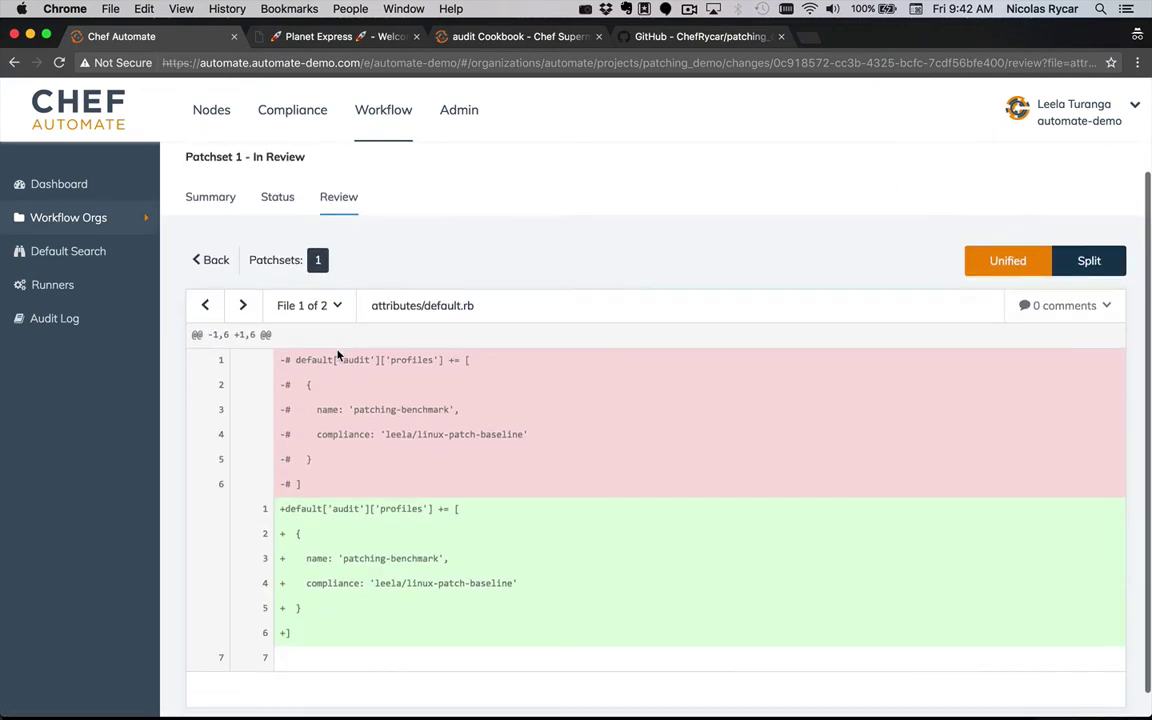
pyautogui.scroll(-1, 285, 438)
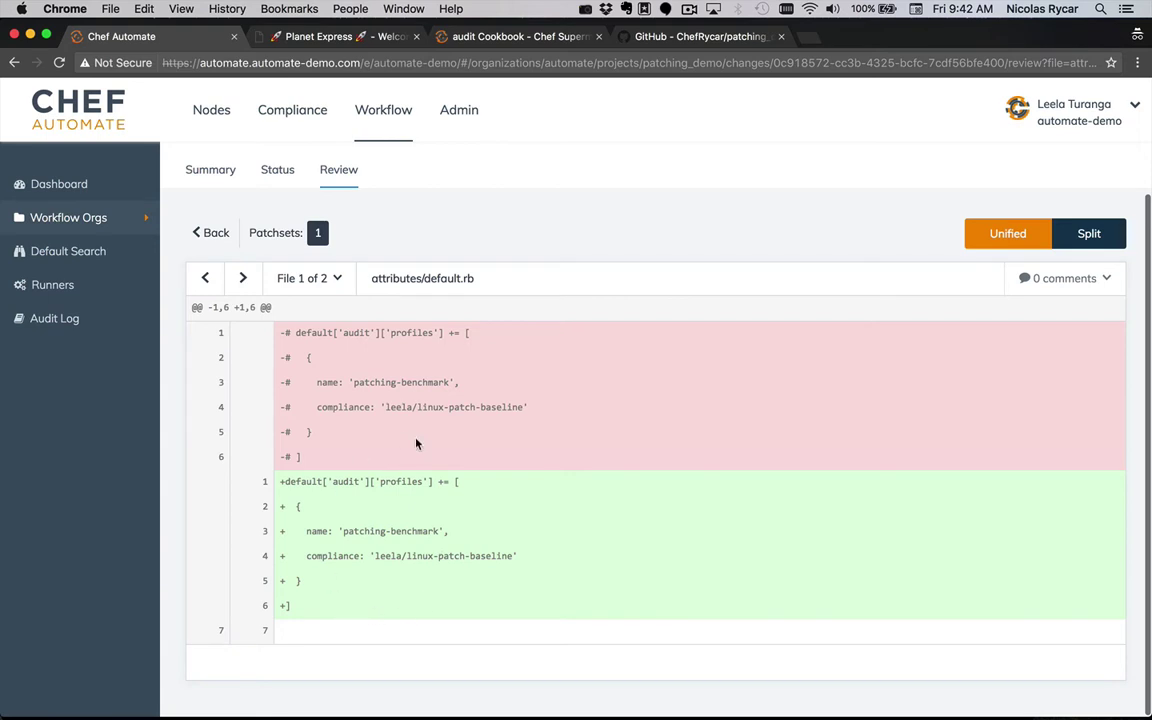
# - Switch to the audit cookbook page on Chef Supermarket and read its README introduction
pyautogui.click(491, 40)
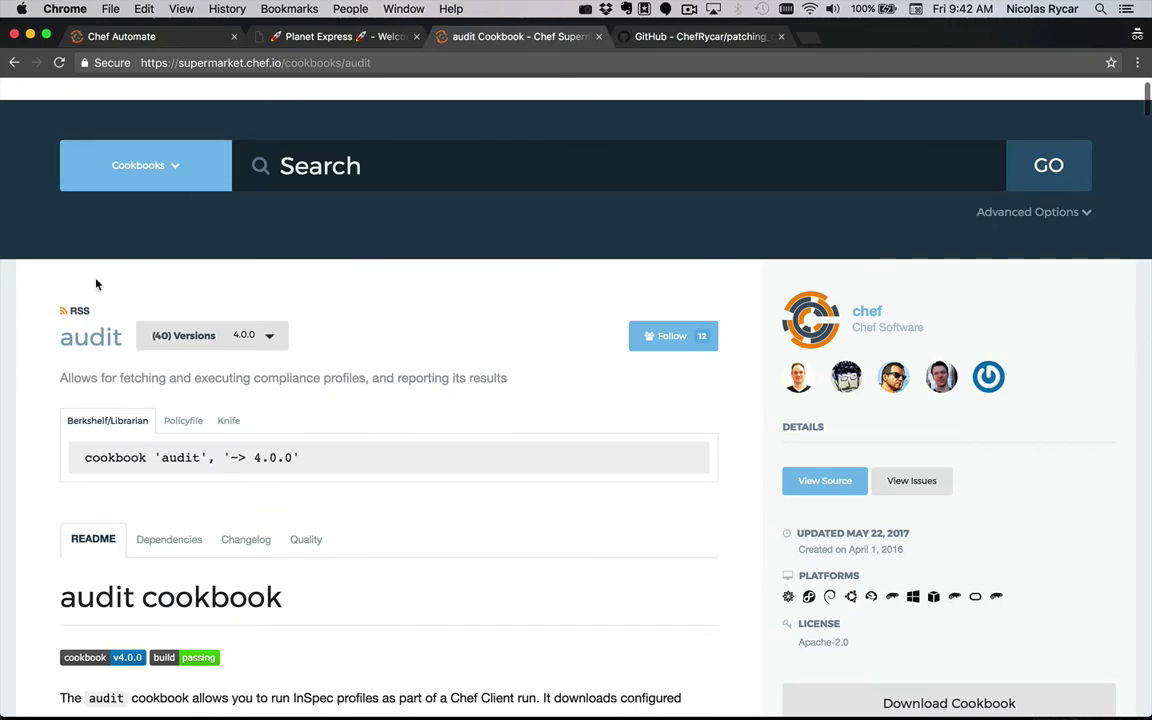
pyautogui.scroll(-5, 97, 284)
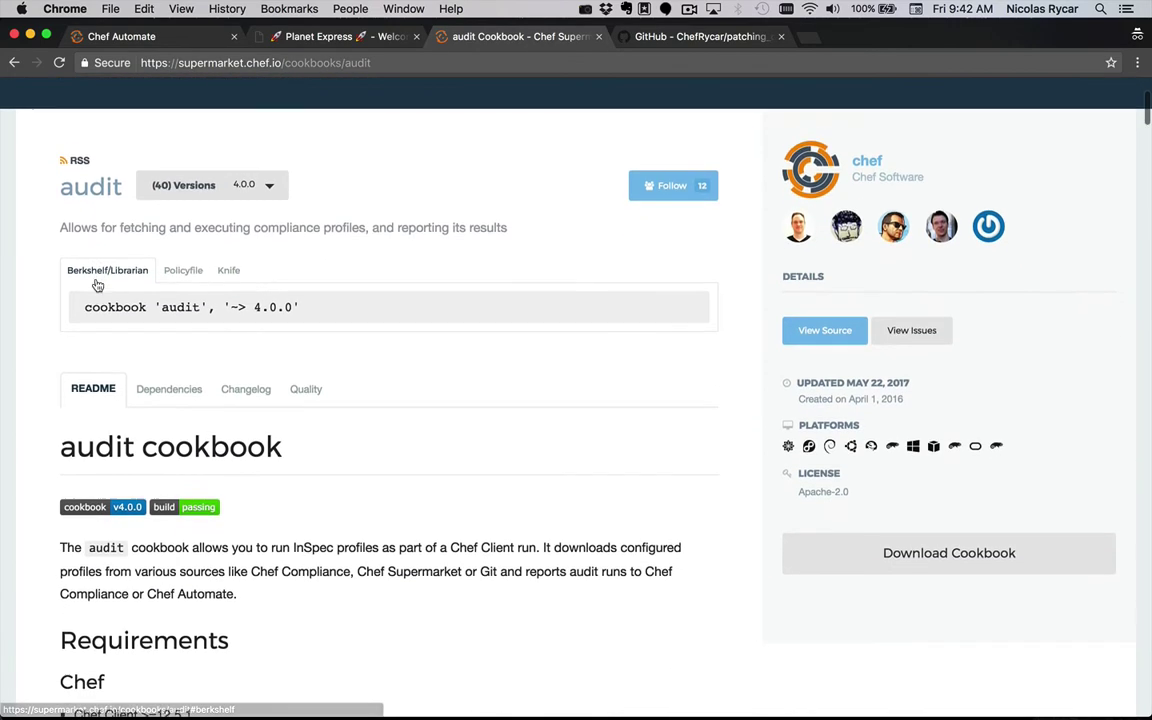
pyautogui.scroll(-2, 97, 285)
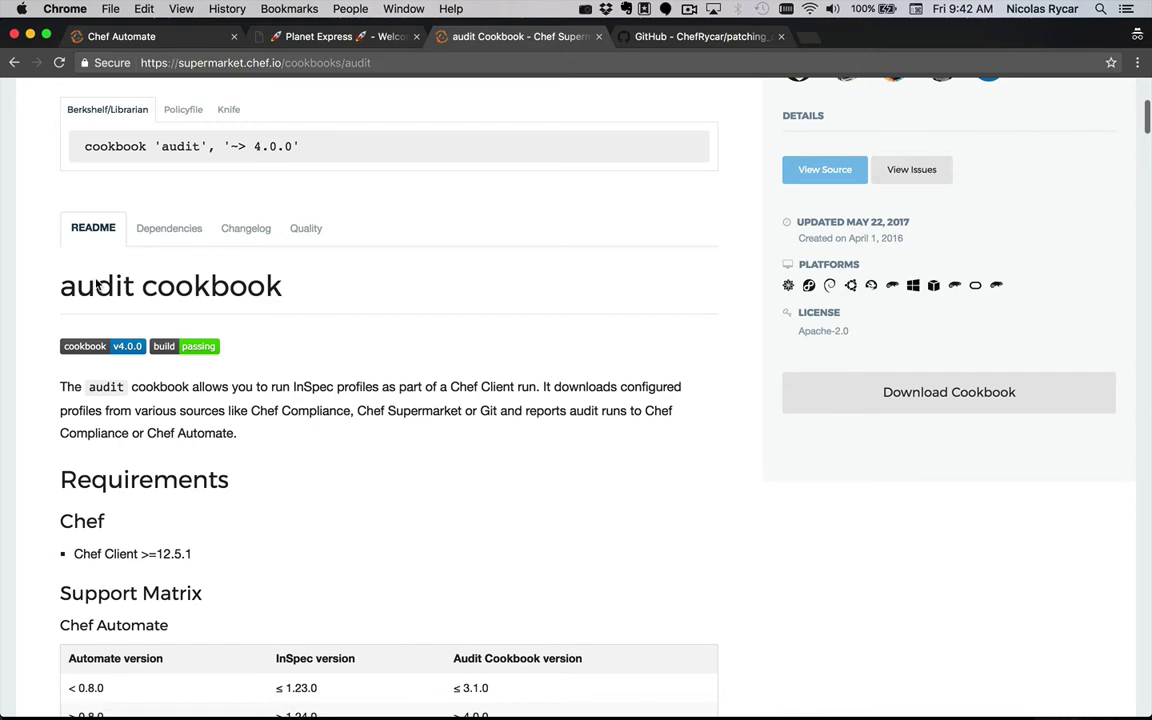
pyautogui.scroll(5, 97, 285)
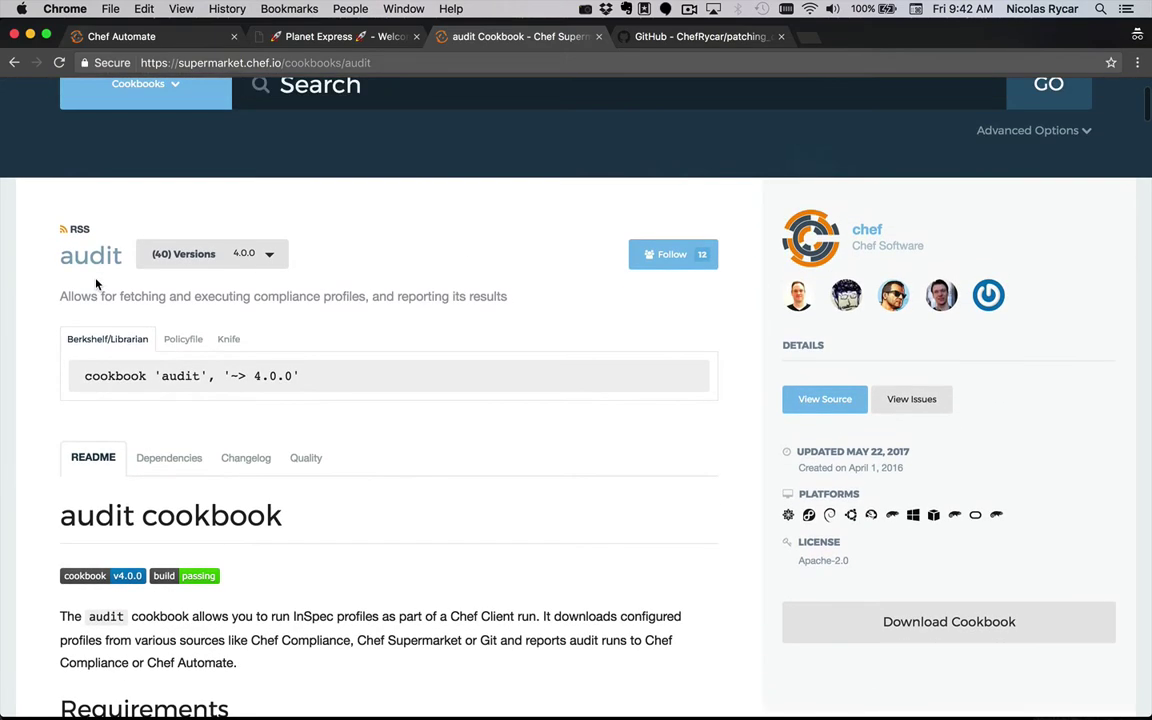
pyautogui.scroll(2, 112, 194)
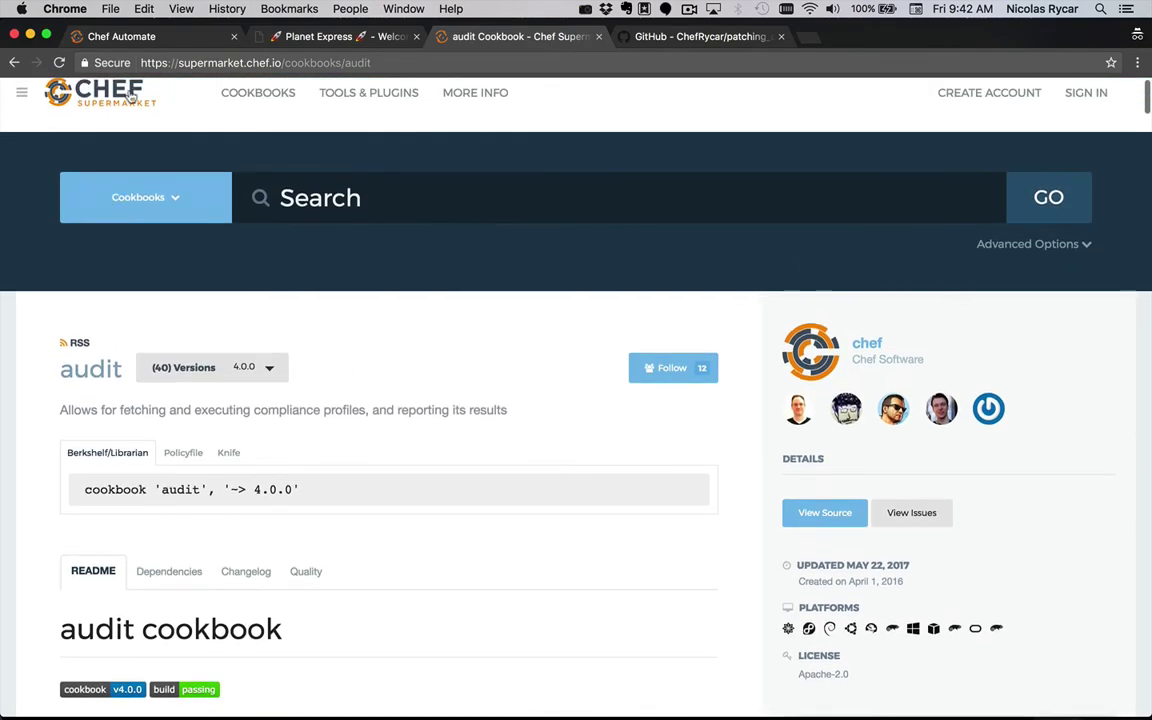
# - Return to the change in Chef Automate, highlight the added linux-patch-baseline compliance path and view the metadata.rb differences
pyautogui.click(148, 38)
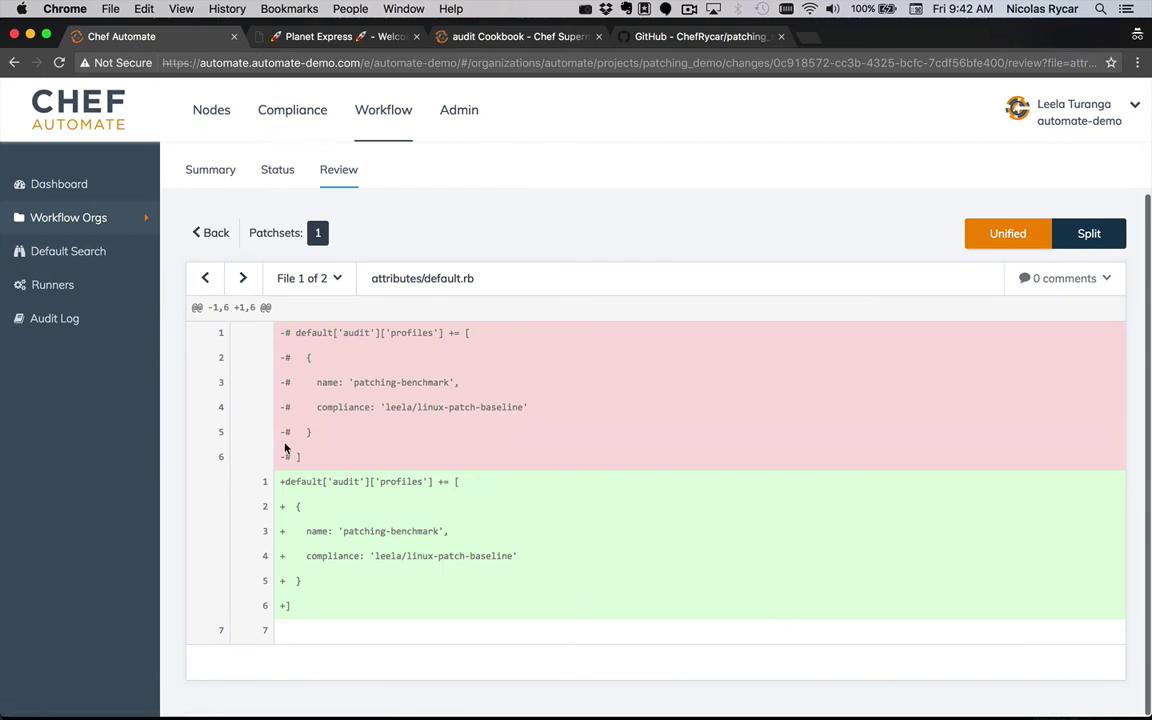
pyautogui.moveTo(374, 556); pyautogui.dragTo(514, 556)
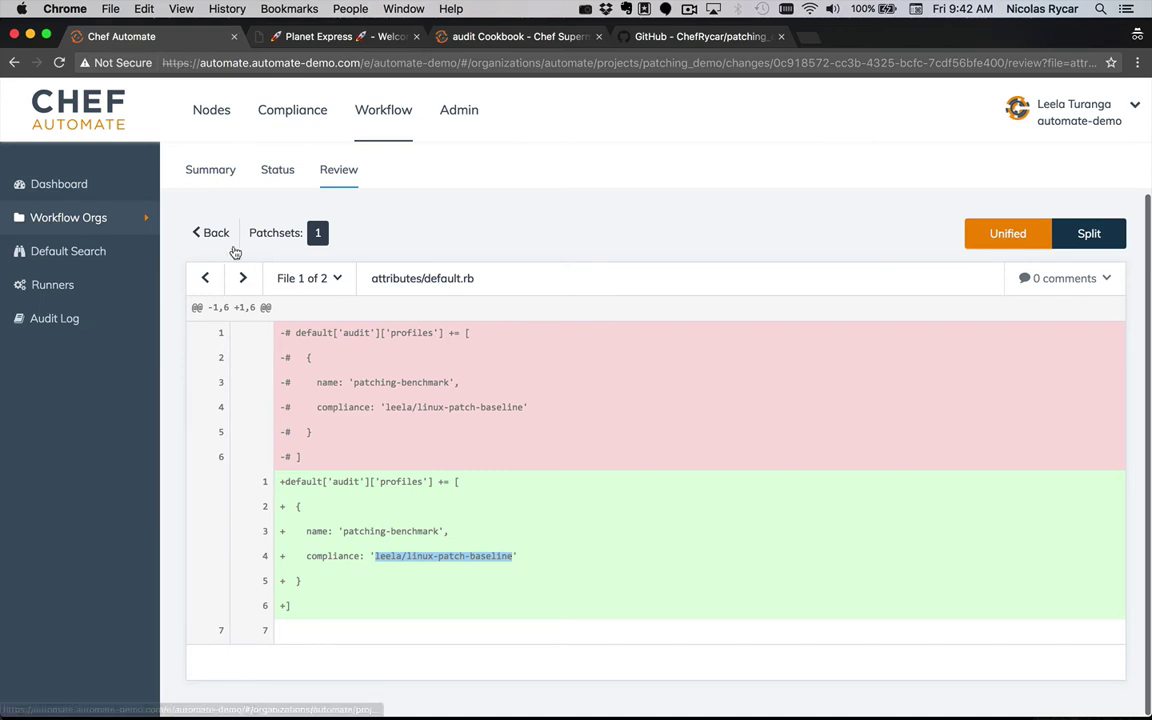
pyautogui.click(246, 278)
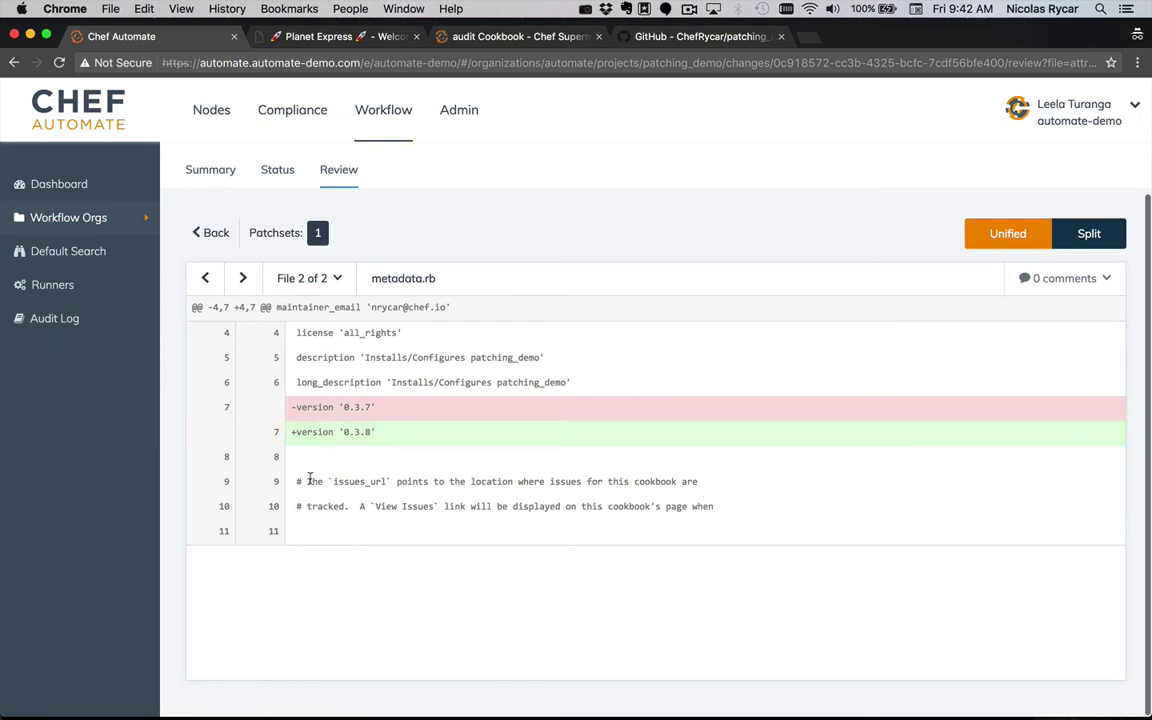
# - Return to the patchset overview and add the review comment "LGTM"
pyautogui.click(186, 232)
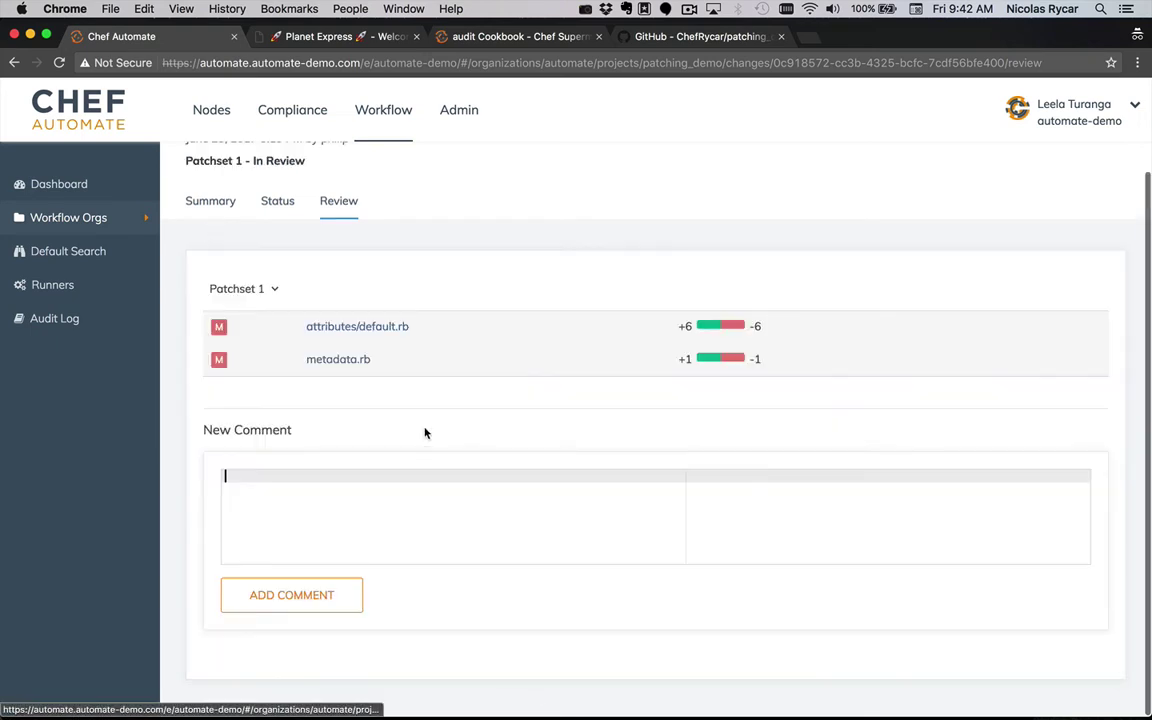
pyautogui.write('LGTM')
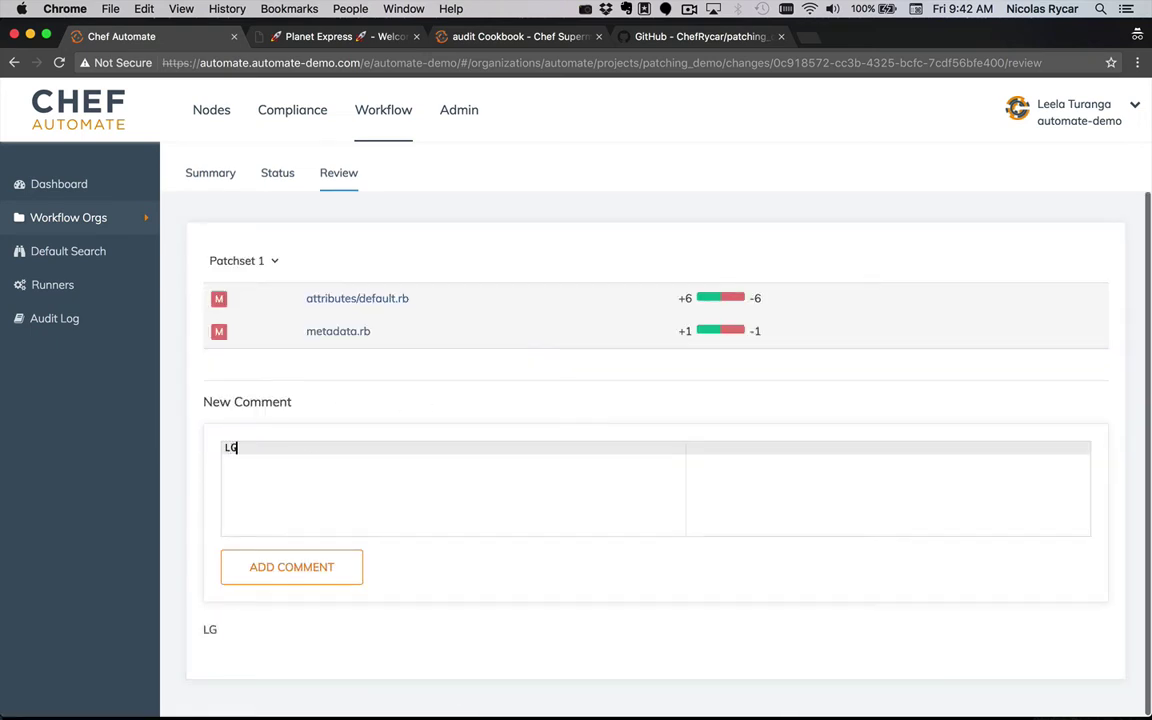
pyautogui.click(297, 571)
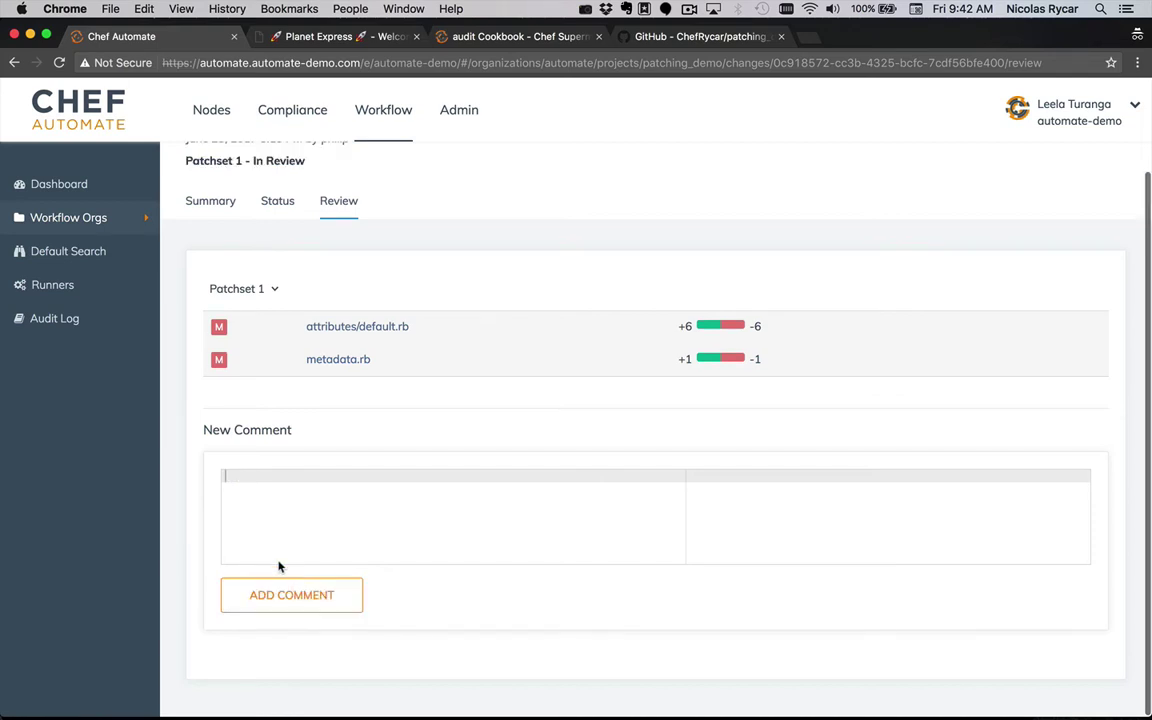
# - Approve the change and check its progress in the Build stage and on the workflow dashboard
pyautogui.scroll(2, 310, 464)
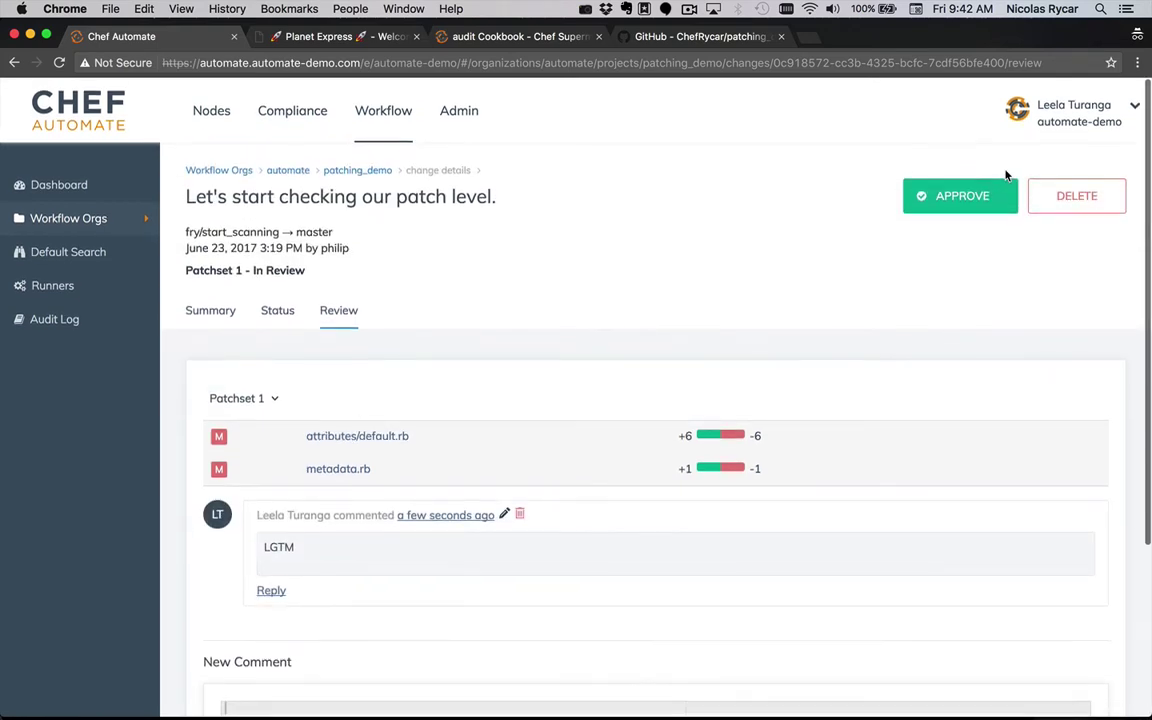
pyautogui.click(965, 195)
pyautogui.click(496, 401)
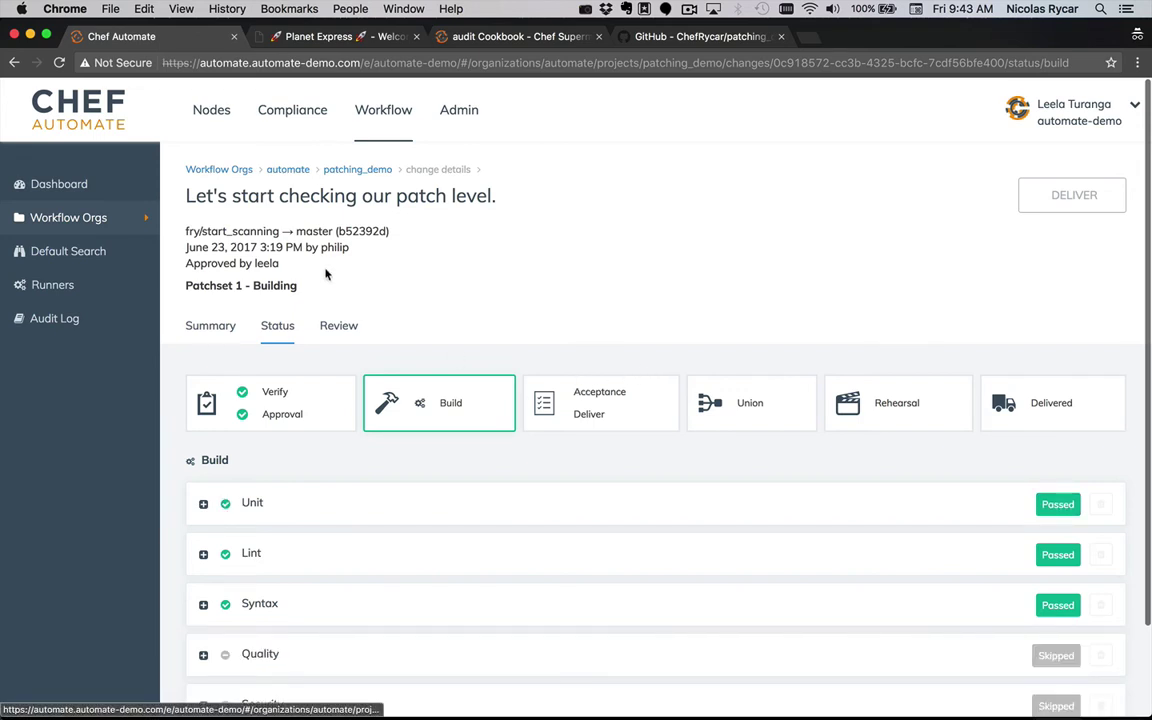
pyautogui.click(389, 119)
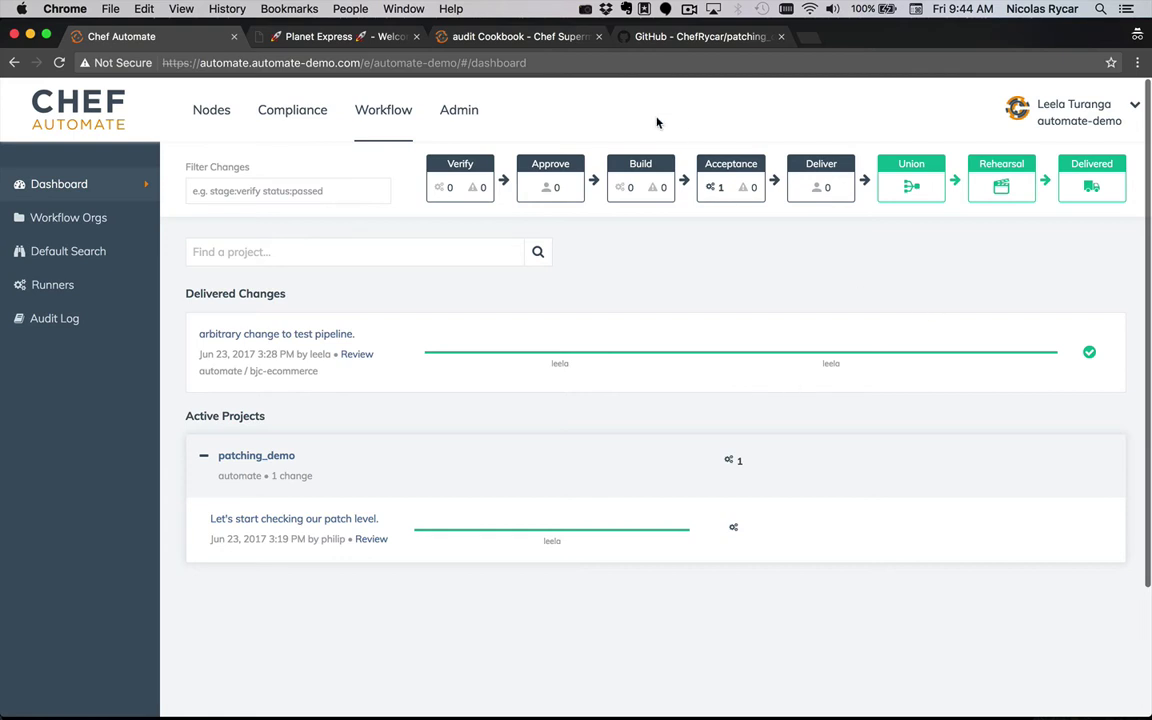
# - Open the patch-level change, expand its Acceptance Deploy log and highlight the builder name in the first line
pyautogui.click(265, 519)
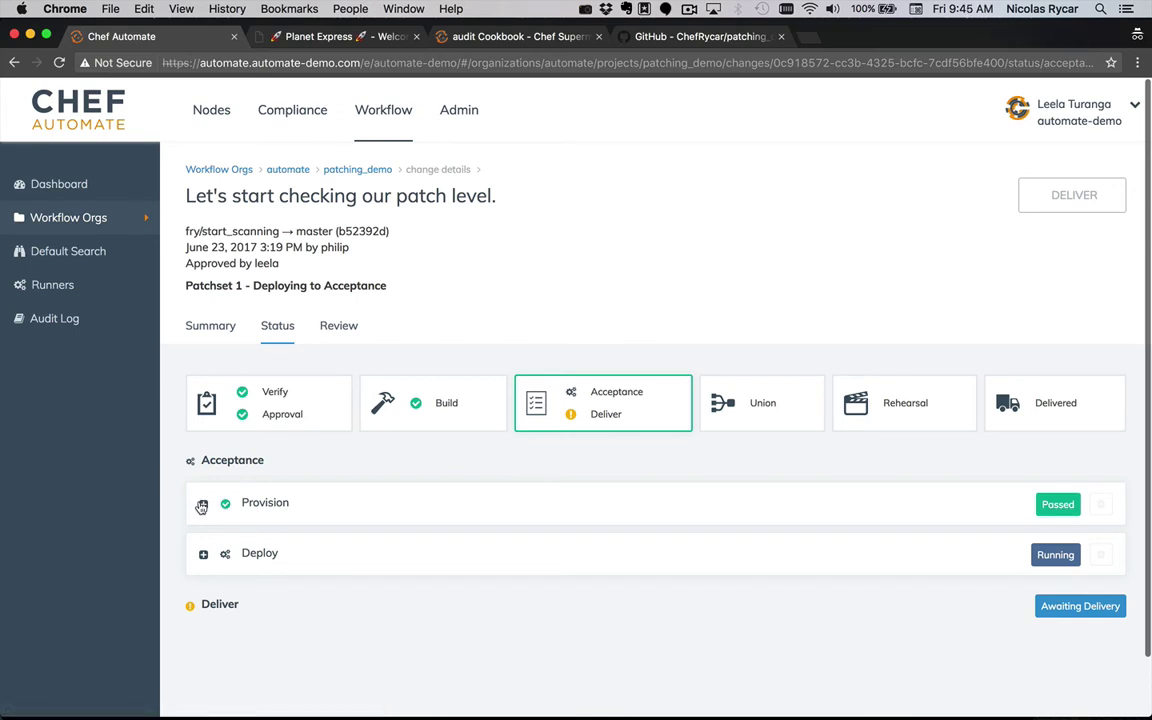
pyautogui.click(202, 556)
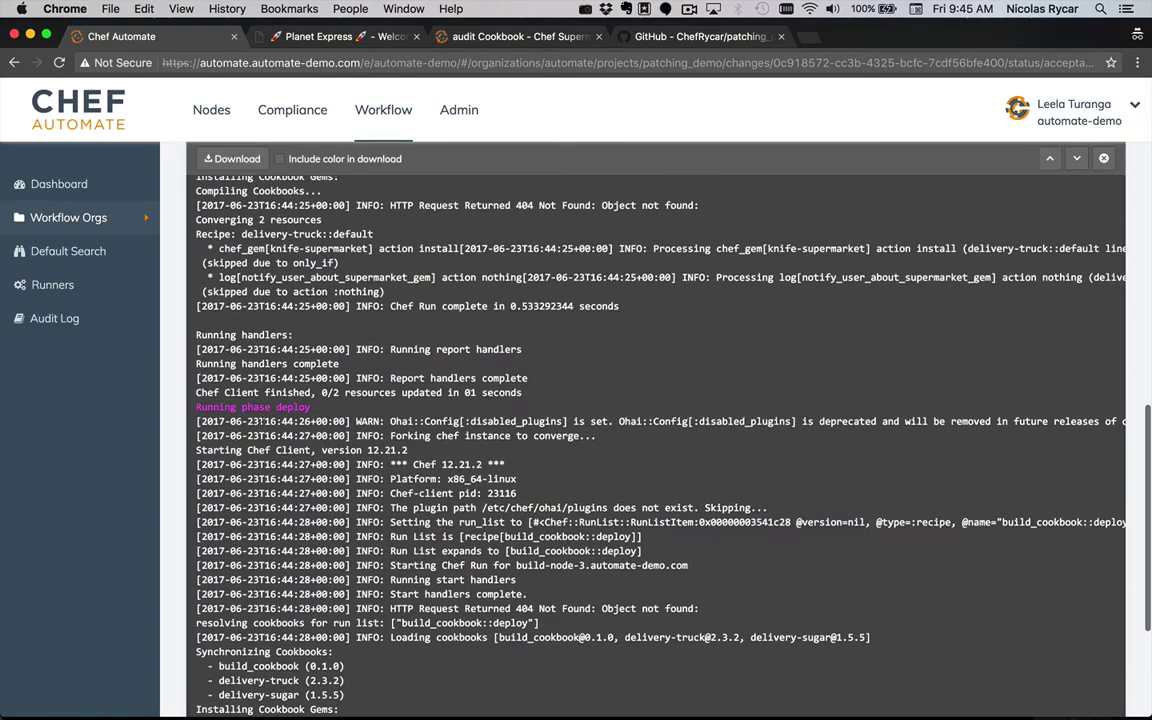
pyautogui.scroll(5, 655, 430)
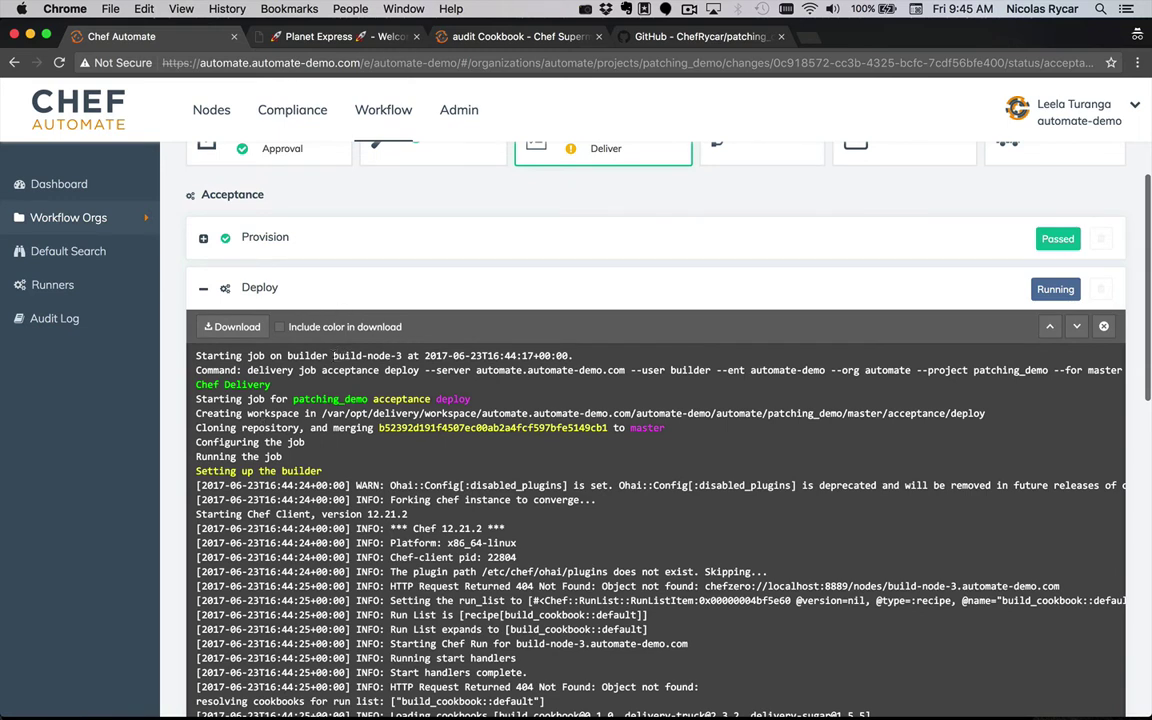
pyautogui.moveTo(333, 355); pyautogui.dragTo(401, 356)
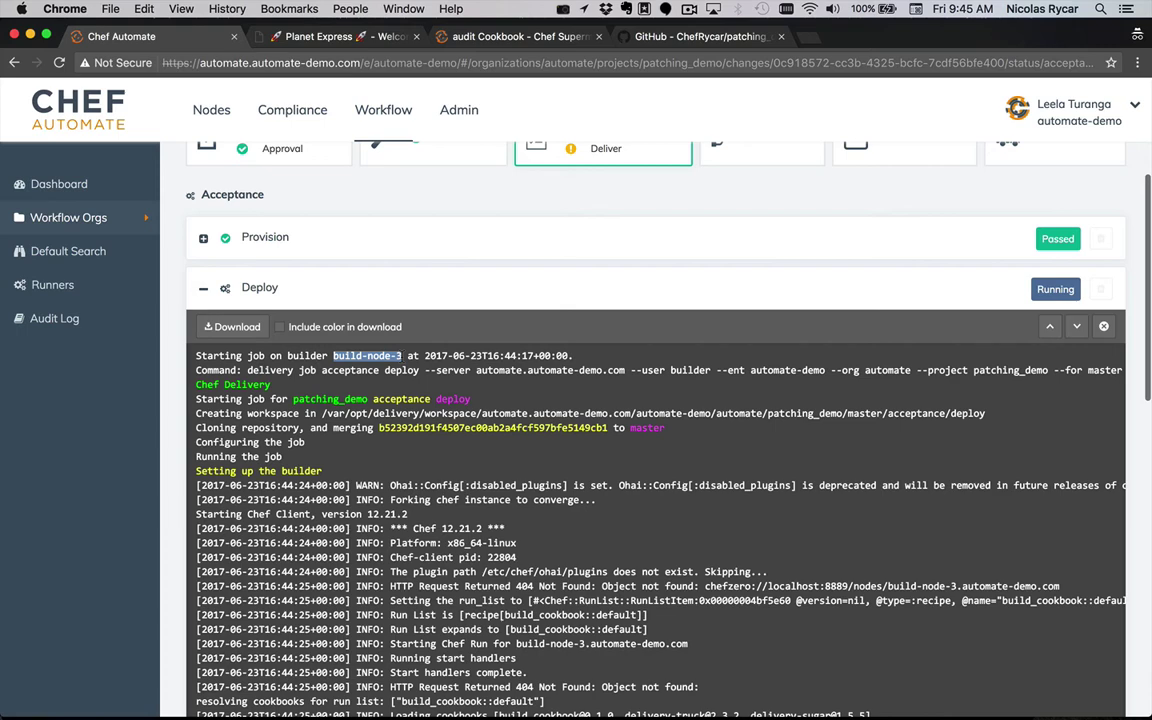
# - Highlight the "Running phase deploy" line and the build_cookbook::deploy run list entry in the Deploy log
pyautogui.scroll(-3, 655, 450)
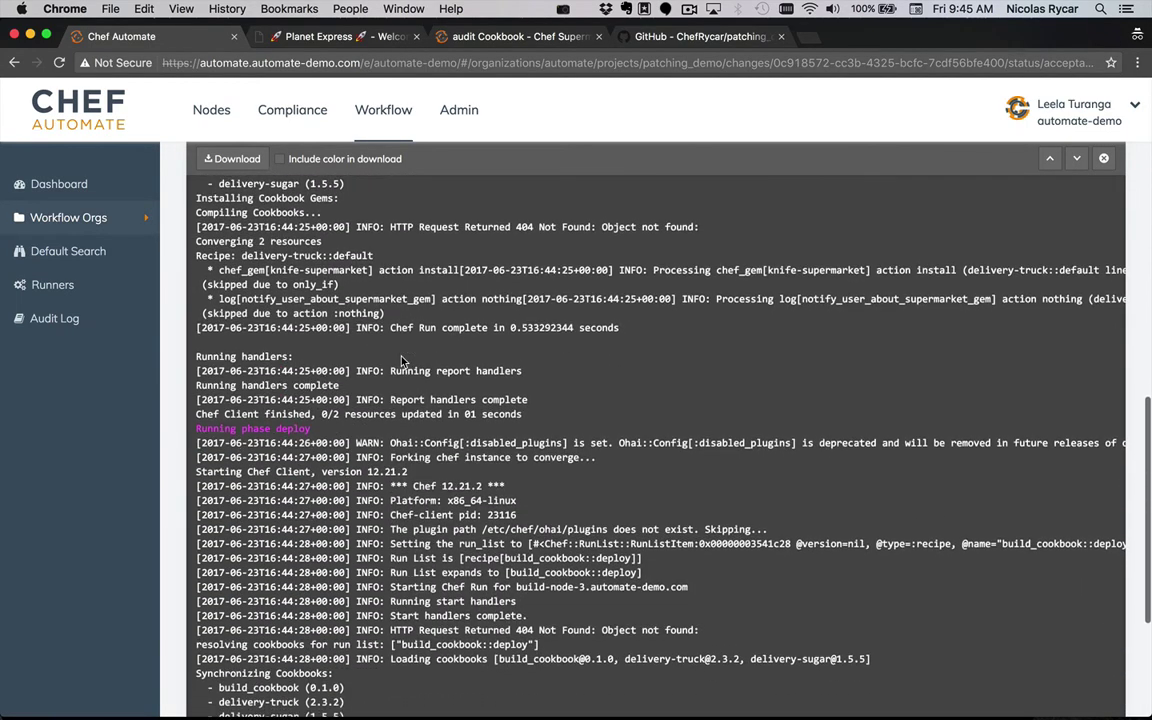
pyautogui.tripleClick(238, 366)
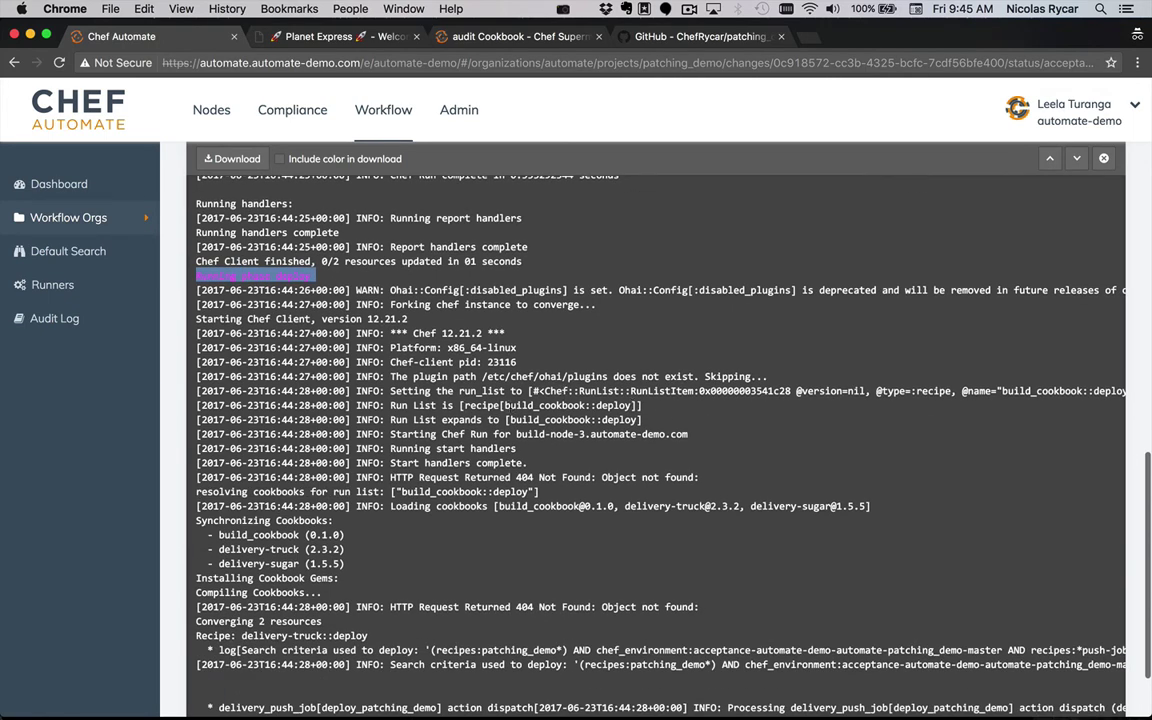
pyautogui.moveTo(505, 405); pyautogui.dragTo(630, 405)
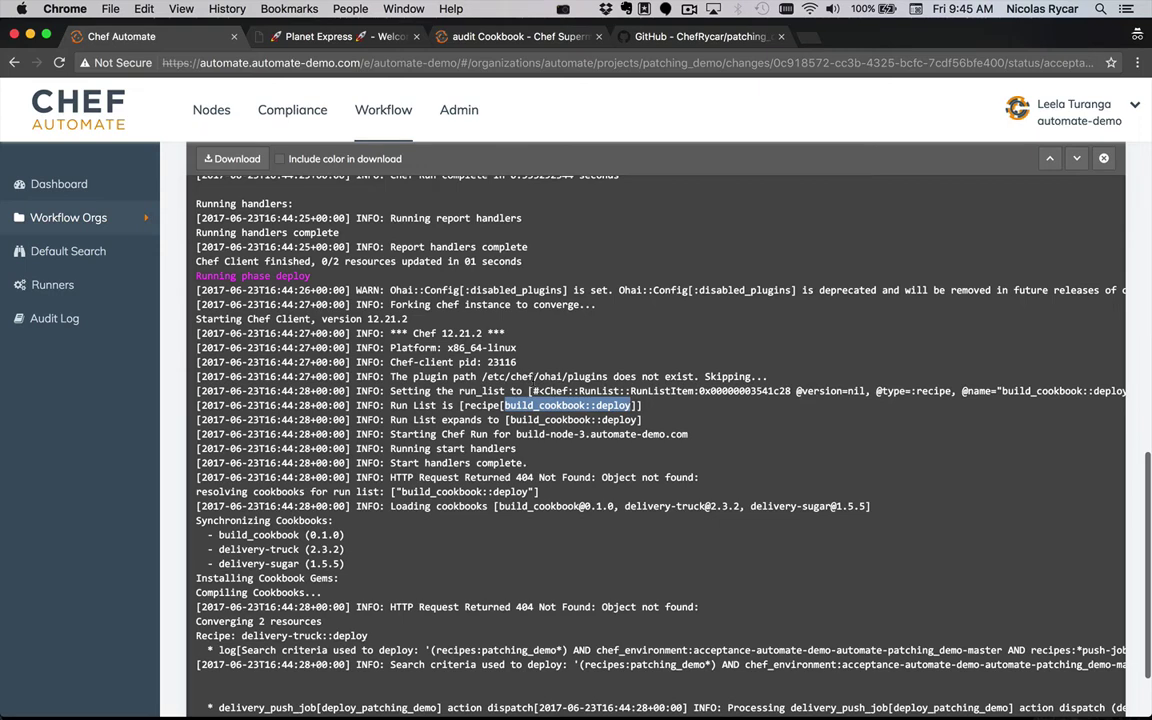
pyautogui.click(1033, 547)
# - Highlight the "Dispatch push jobs for chef-client" line and its target node ecomacceptance, and close the Deploy log
pyautogui.scroll(-3, 533, 385)
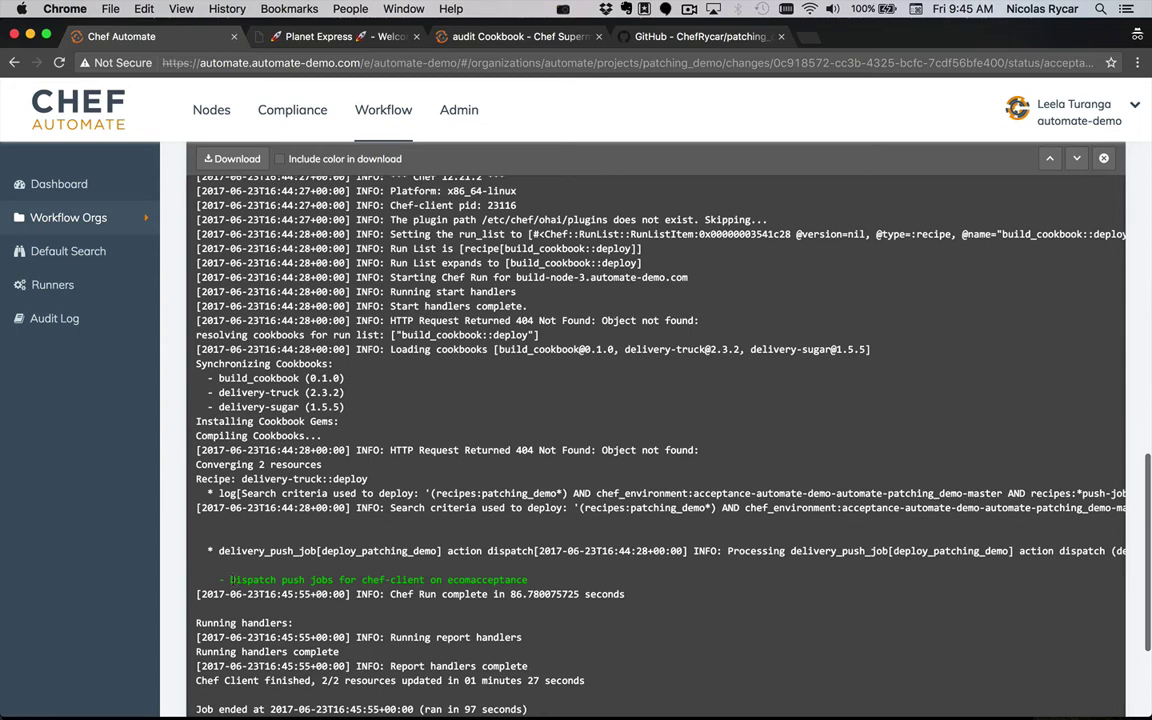
pyautogui.moveTo(231, 579); pyautogui.dragTo(541, 579)
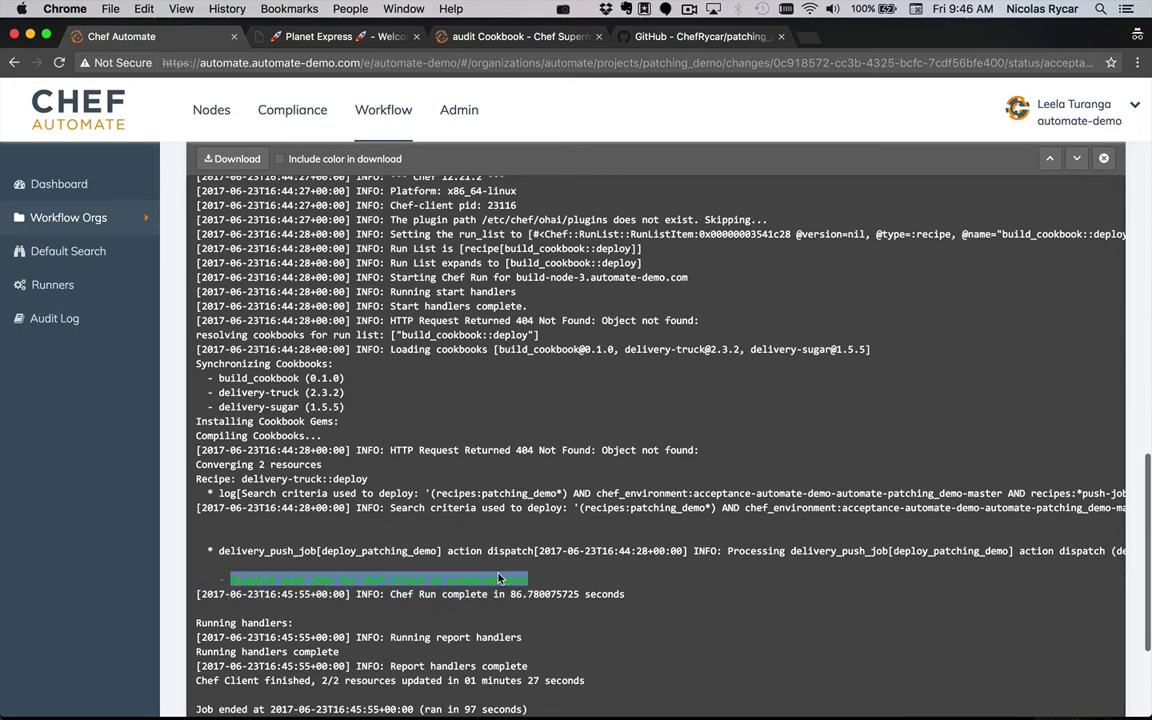
pyautogui.click(325, 576)
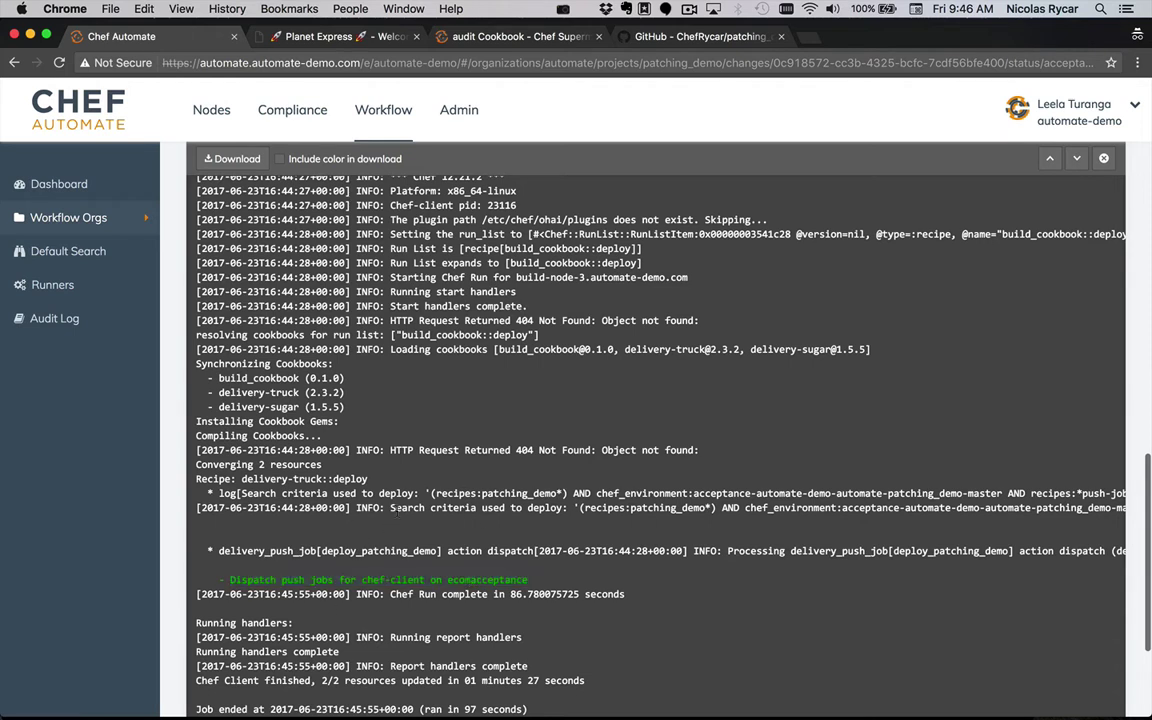
pyautogui.doubleClick(450, 580)
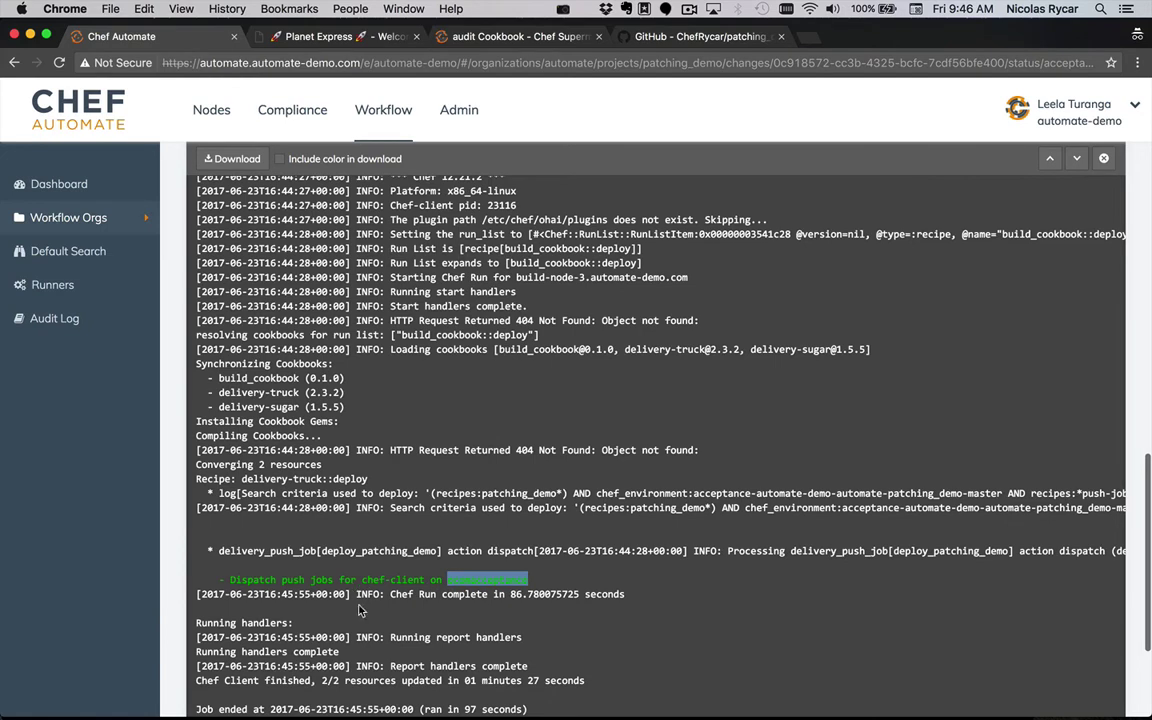
pyautogui.scroll(1, 330, 500)
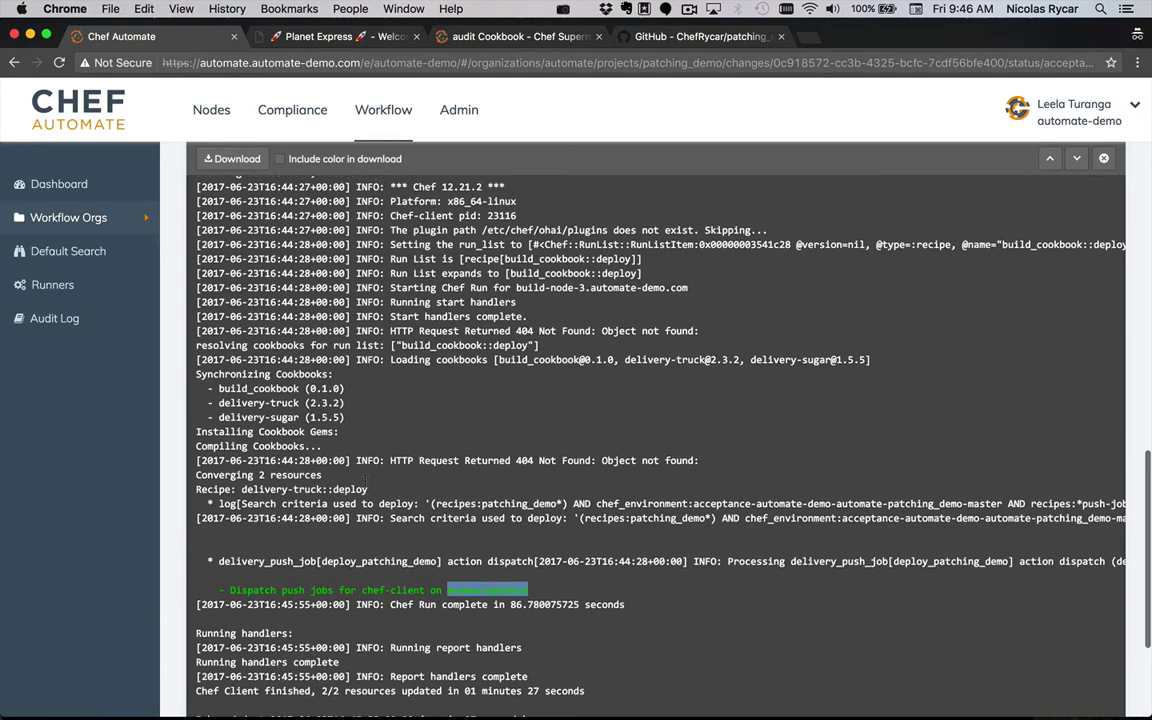
pyautogui.click(1104, 158)
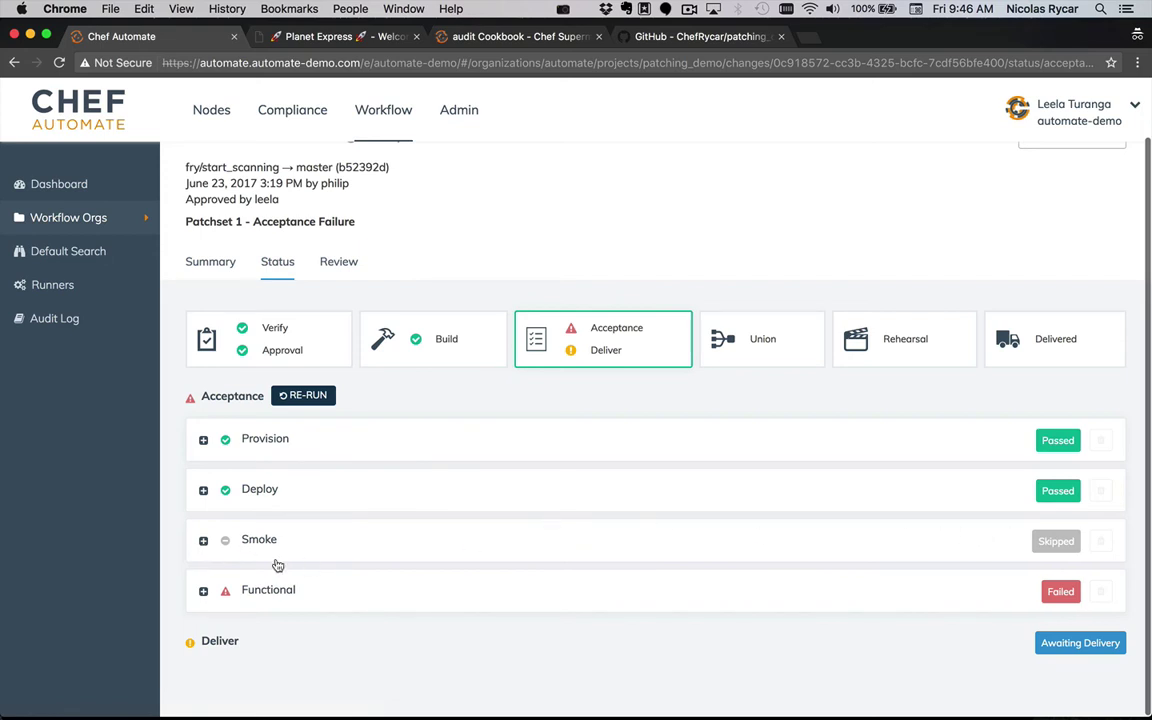
# - Check the Smoke phase log in the Acceptance stage and collapse it again
pyautogui.click(204, 541)
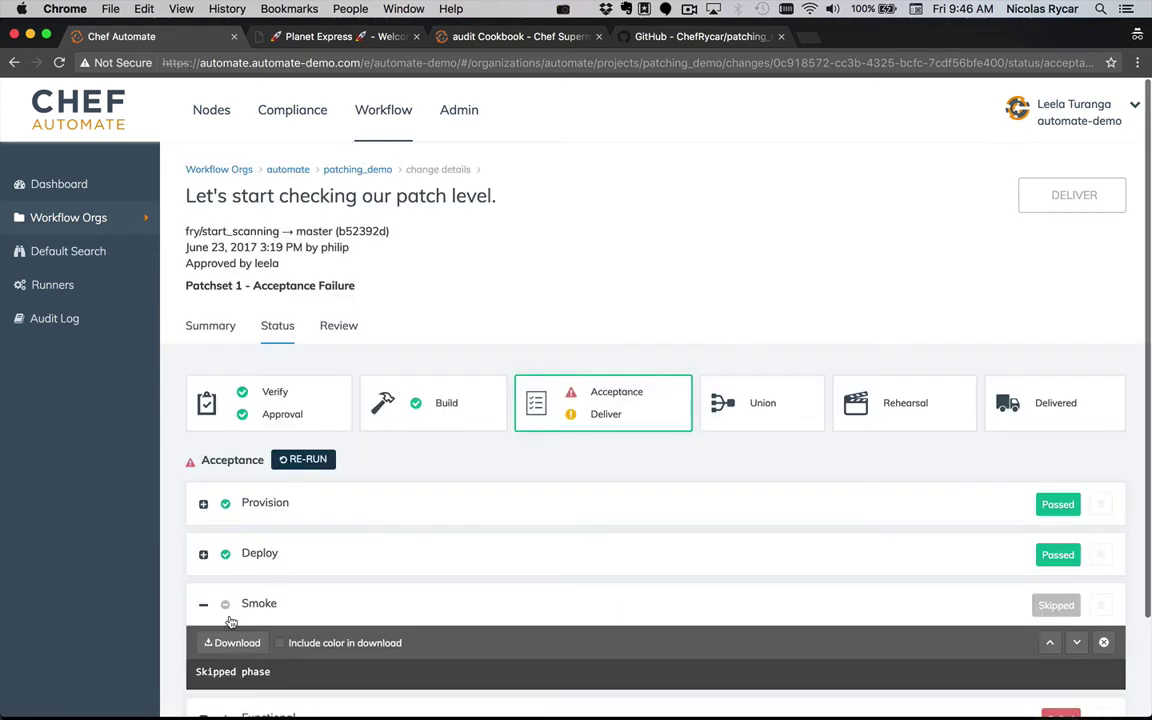
pyautogui.scroll(-2, 226, 610)
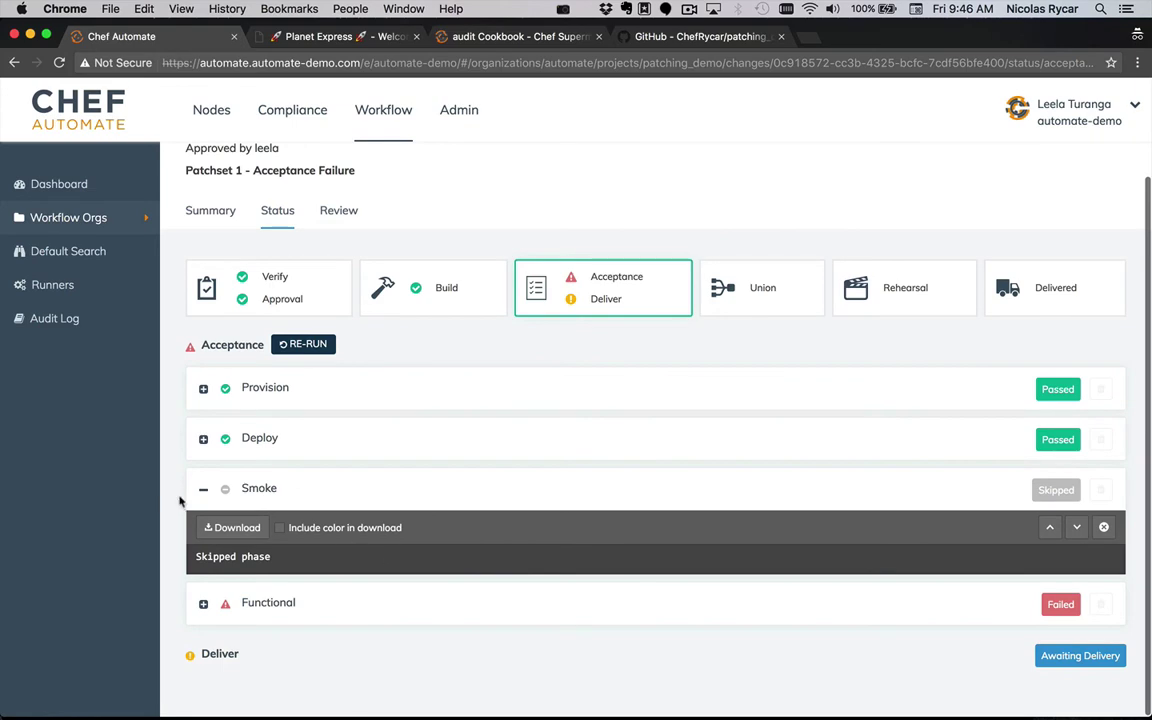
pyautogui.click(202, 491)
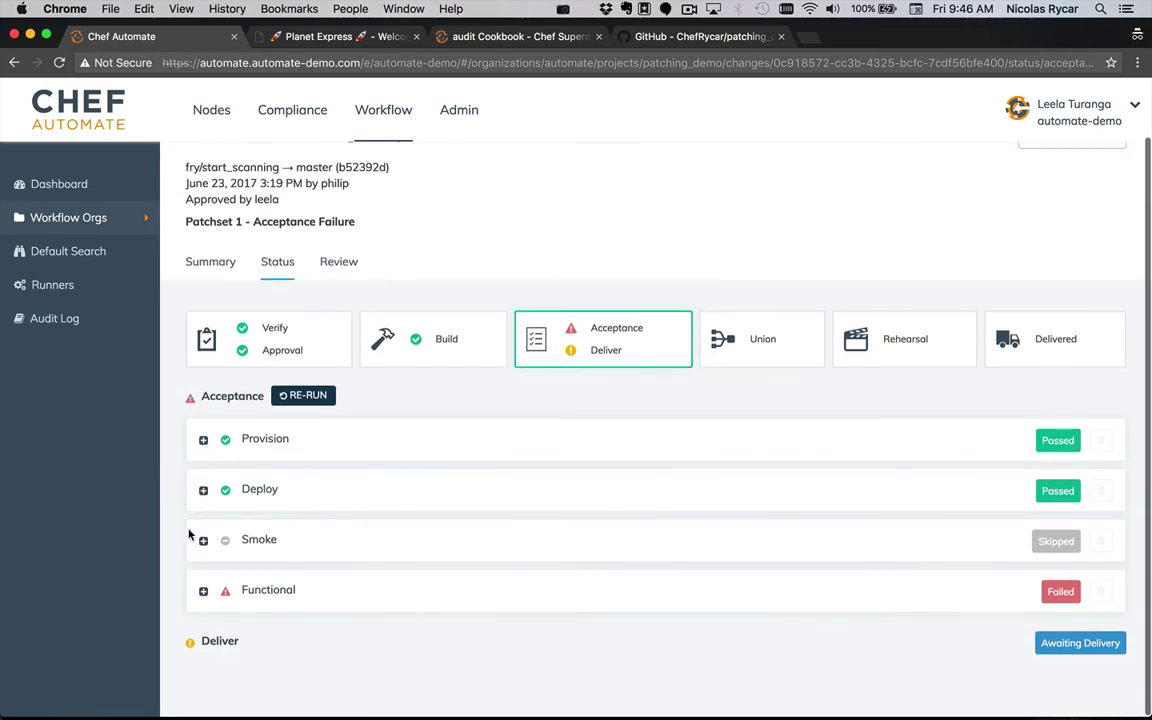
# - Open the Functional phase log and highlight the echoed failure message about ecomacceptance's latest report
pyautogui.click(204, 592)
pyautogui.scroll(-10, 365, 350)
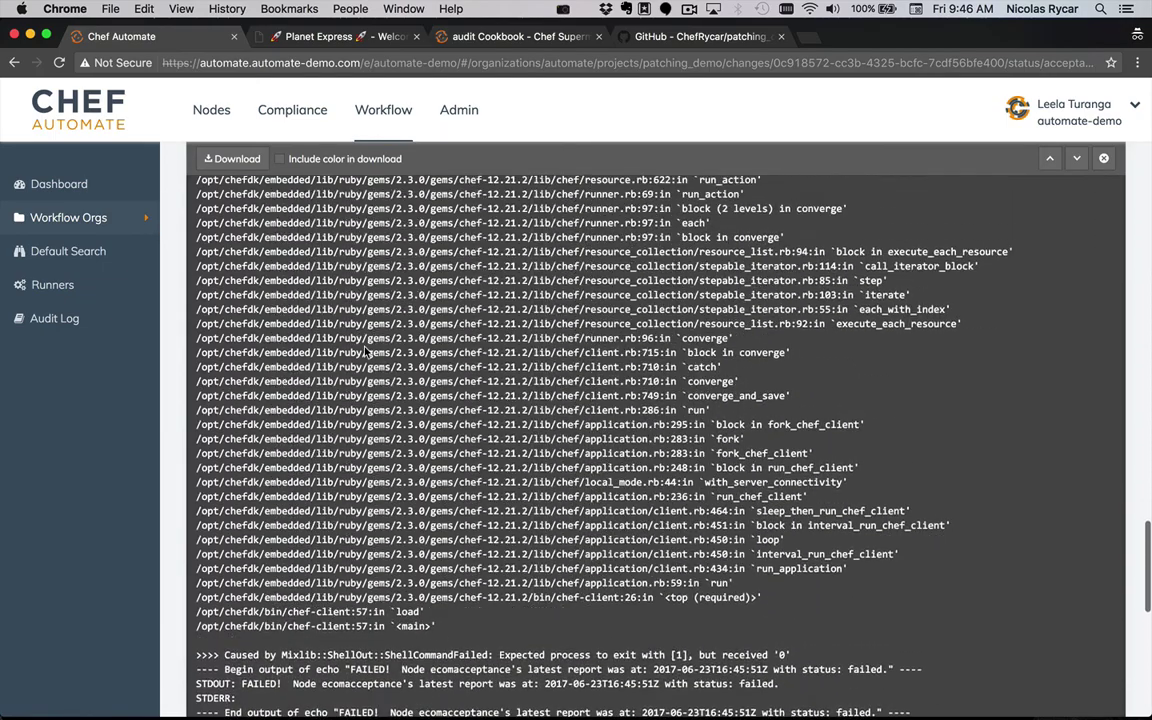
pyautogui.scroll(5, 365, 350)
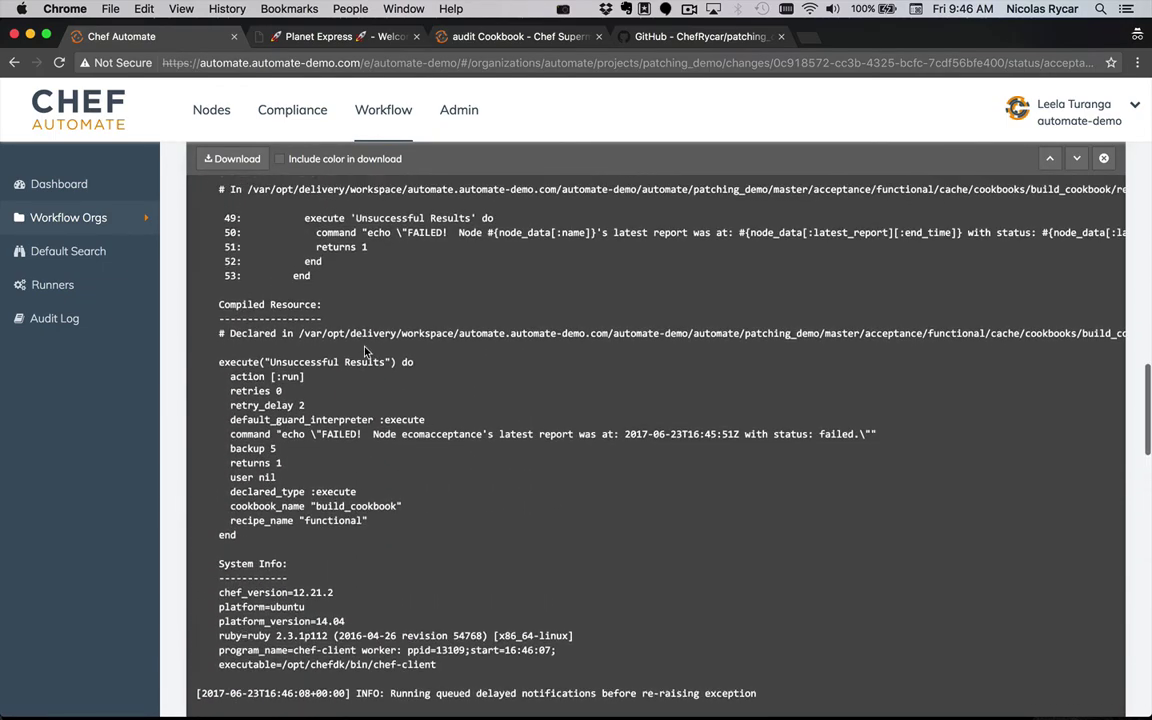
pyautogui.scroll(3, 365, 350)
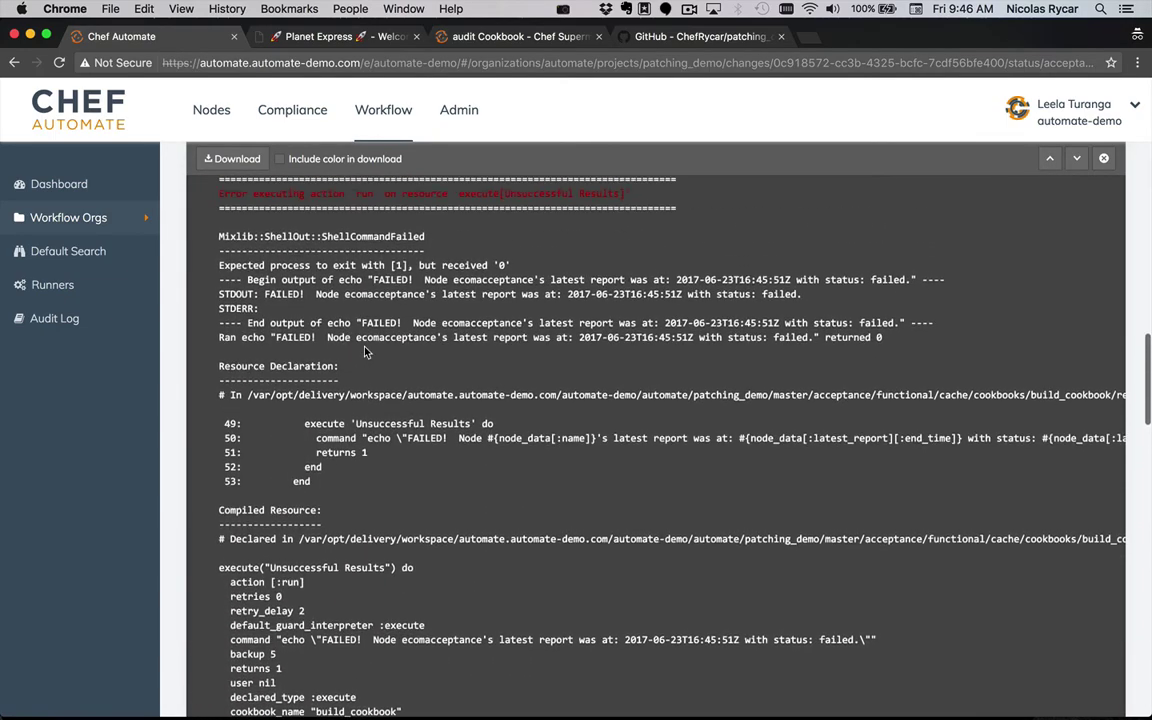
pyautogui.scroll(1, 365, 350)
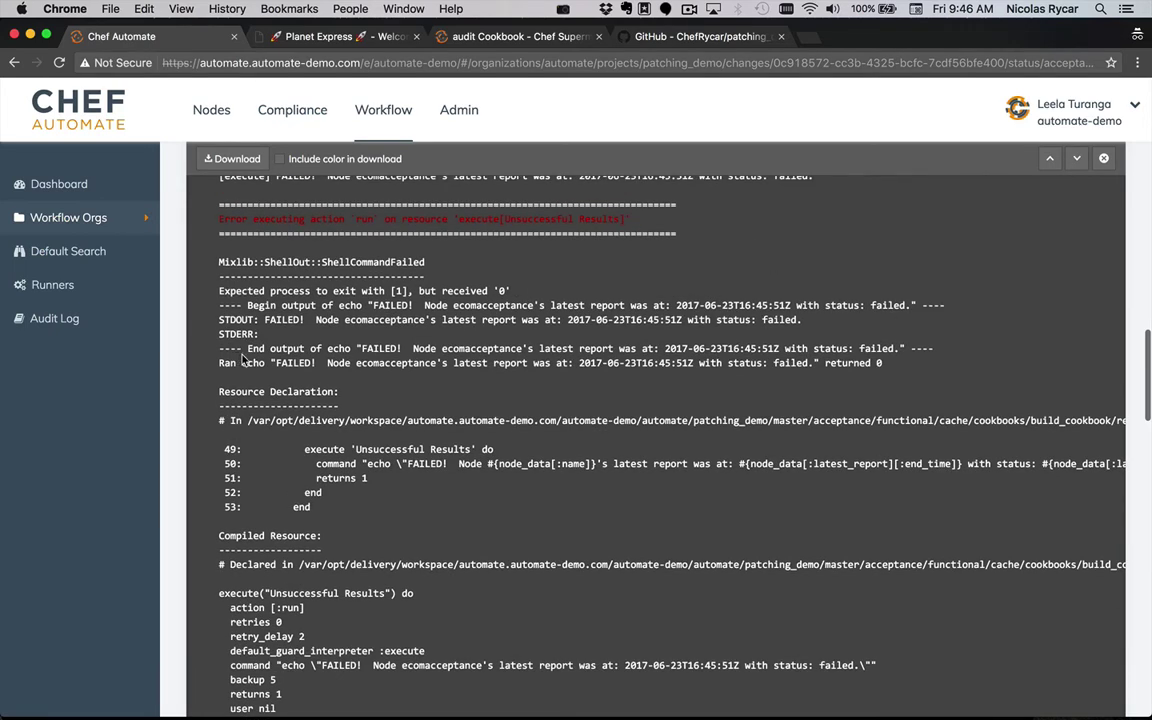
pyautogui.scroll(1, 488, 320)
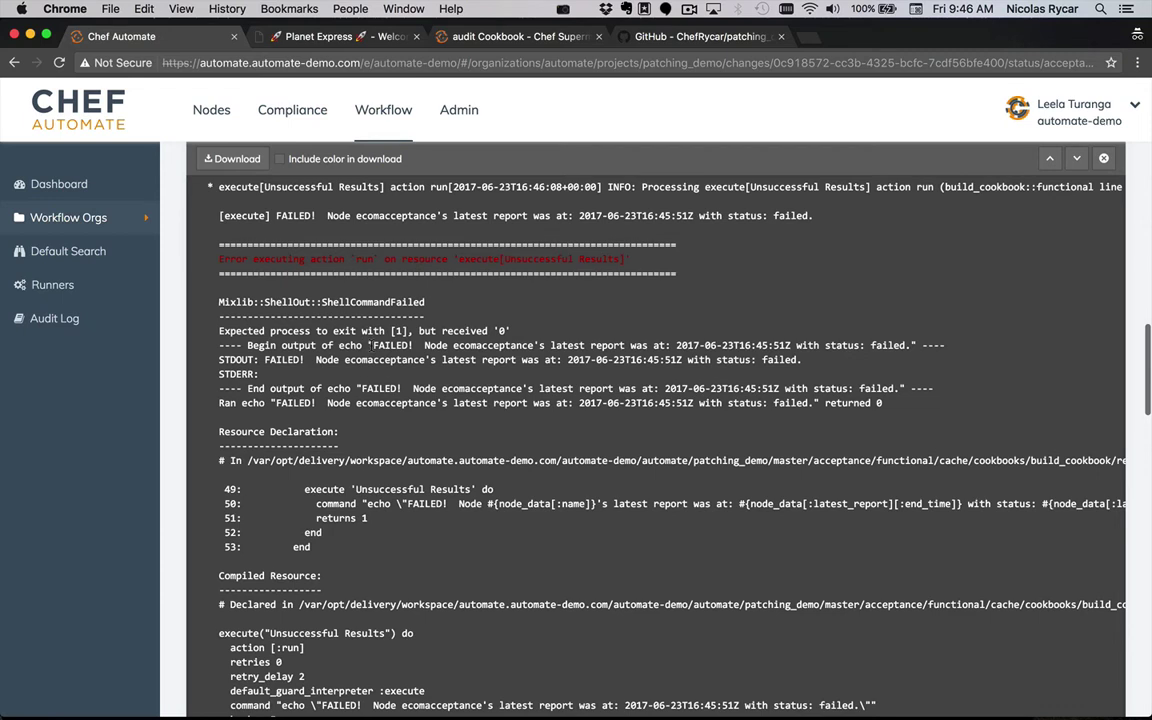
pyautogui.moveTo(373, 345); pyautogui.dragTo(916, 345)
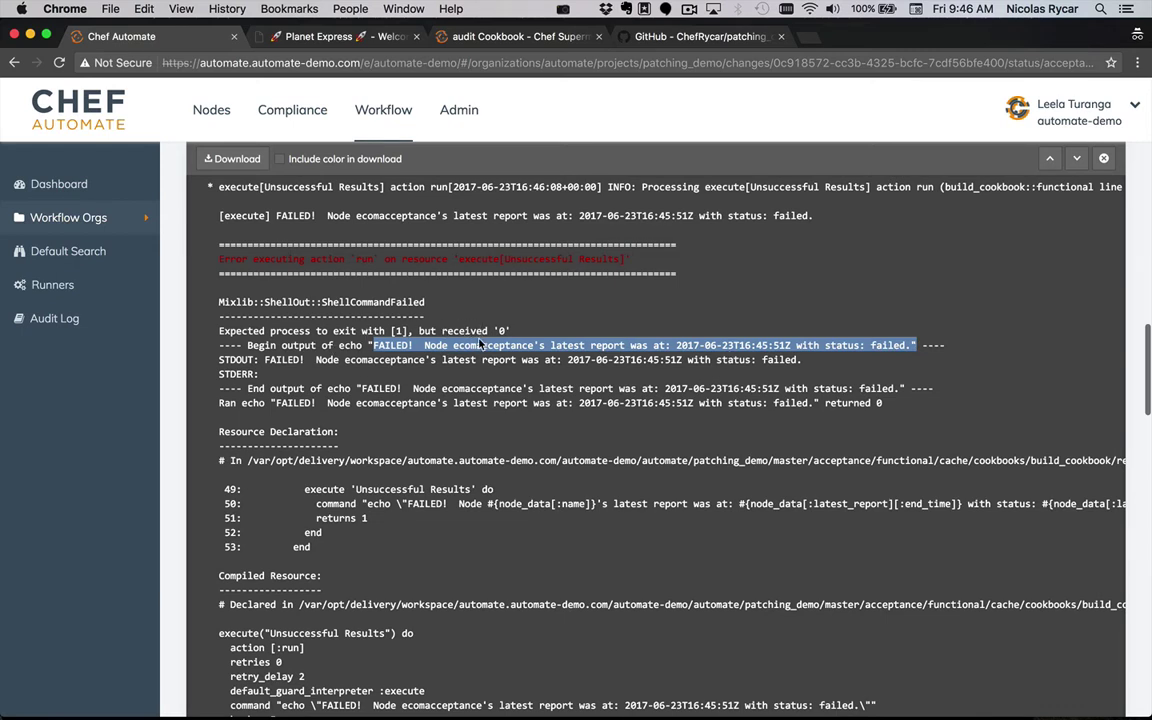
# - Open the compliance report's scan results for node ecomacceptance and check which profiles it passed
pyautogui.click(292, 110)
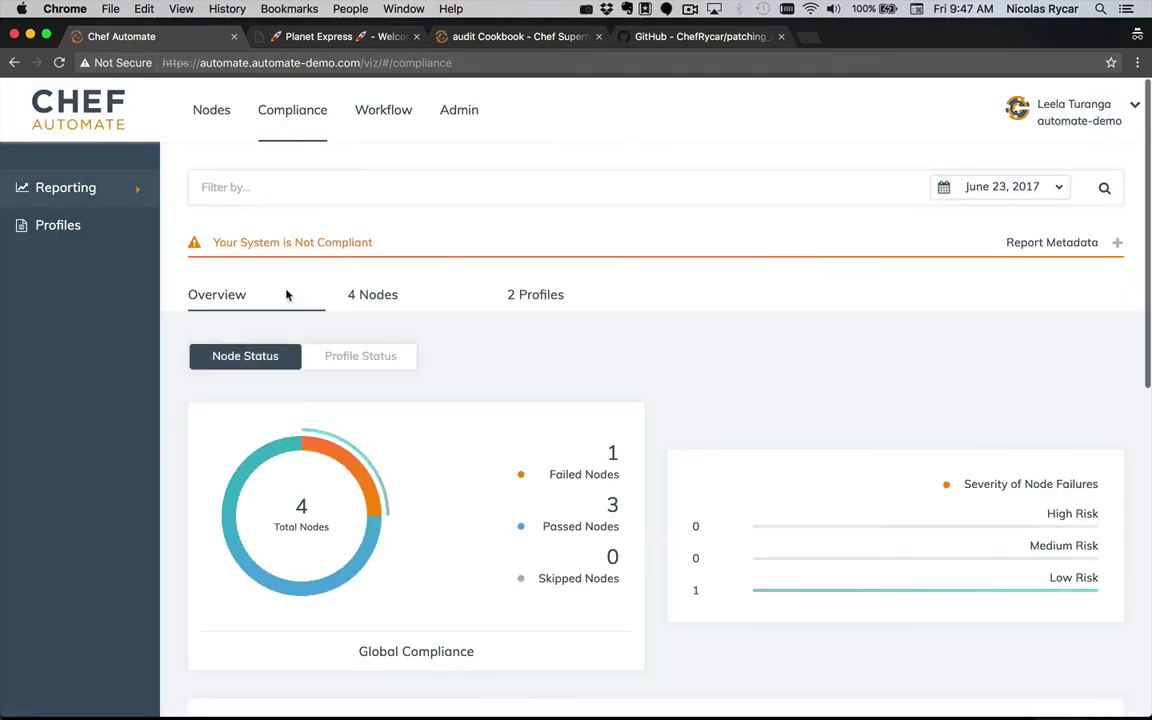
pyautogui.moveTo(384, 490)
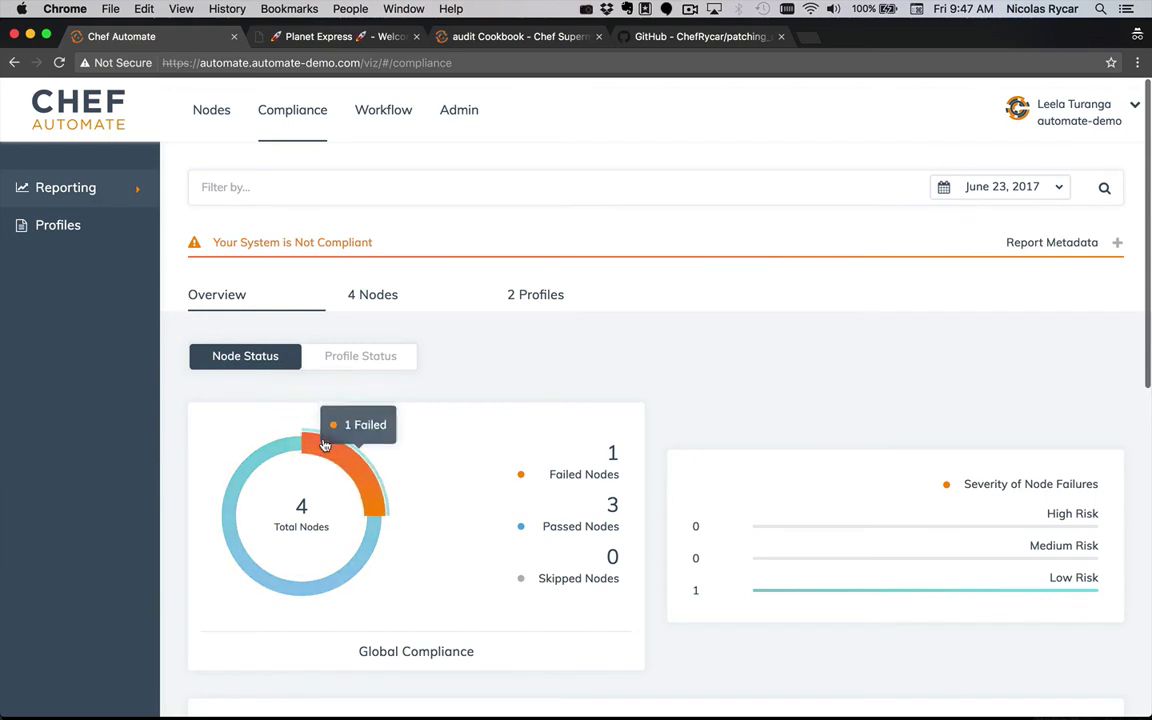
pyautogui.moveTo(386, 295); pyautogui.dragTo(377, 320)
pyautogui.click(381, 300)
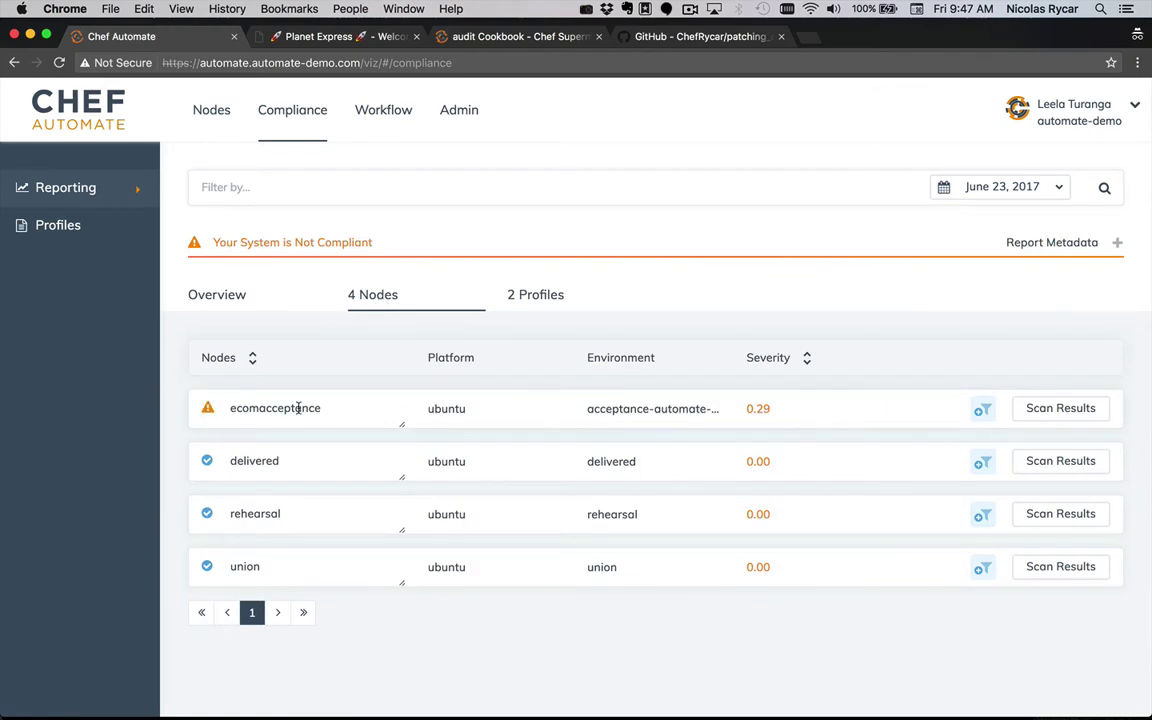
pyautogui.click(1059, 409)
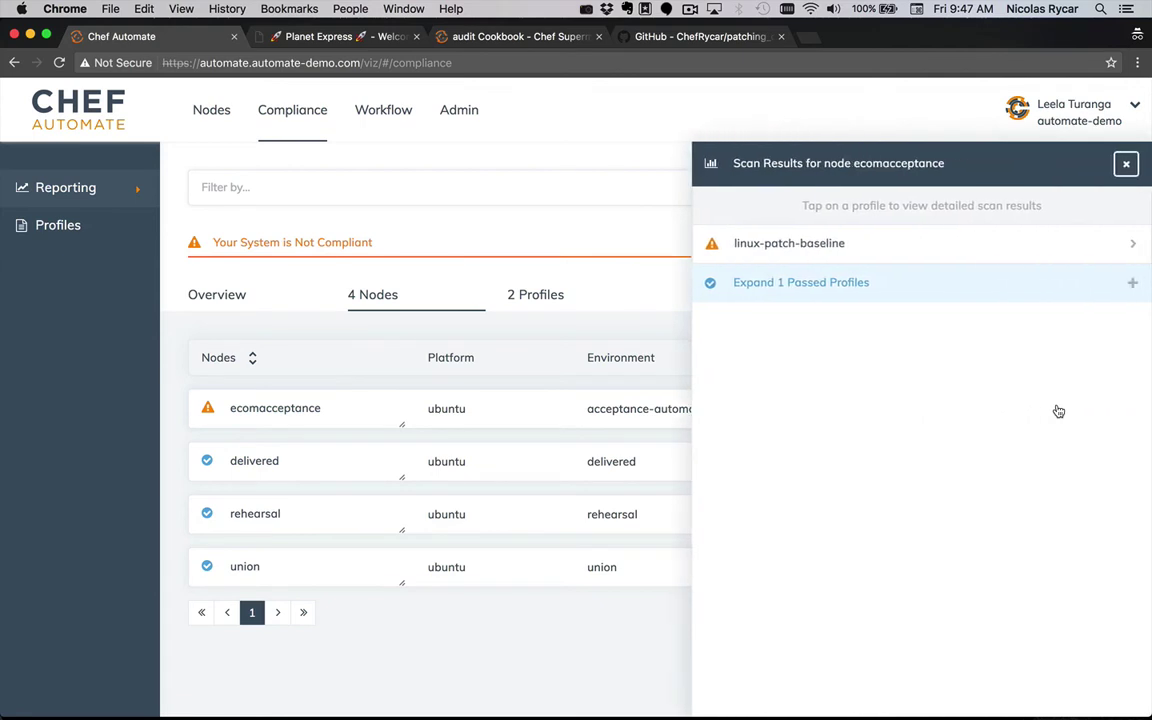
pyautogui.click(776, 298)
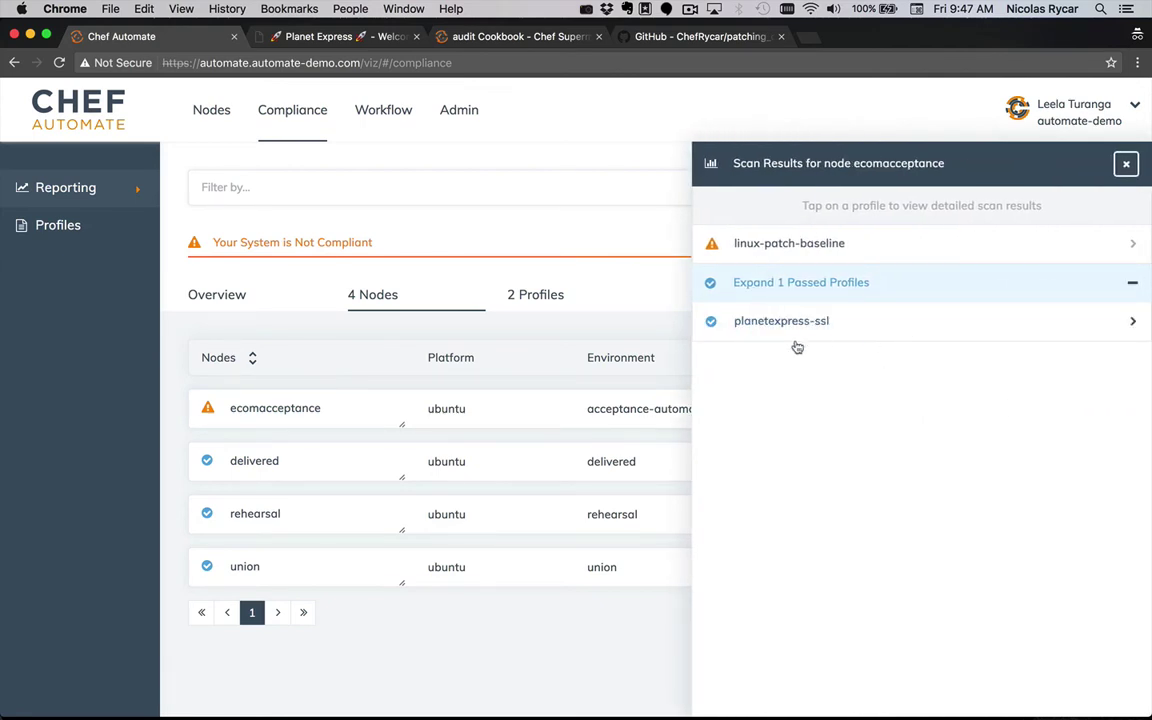
pyautogui.click(730, 282)
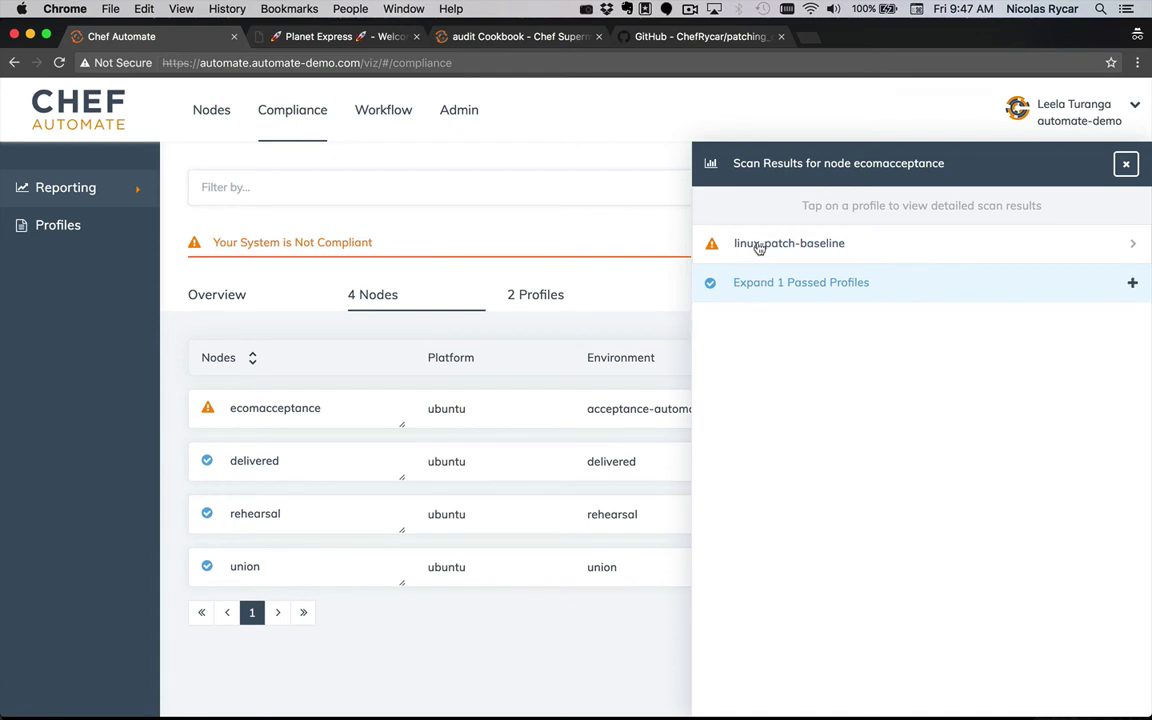
# - Open the linux-patch-baseline results for ecomacceptance and inspect the verify-patches control
pyautogui.click(836, 243)
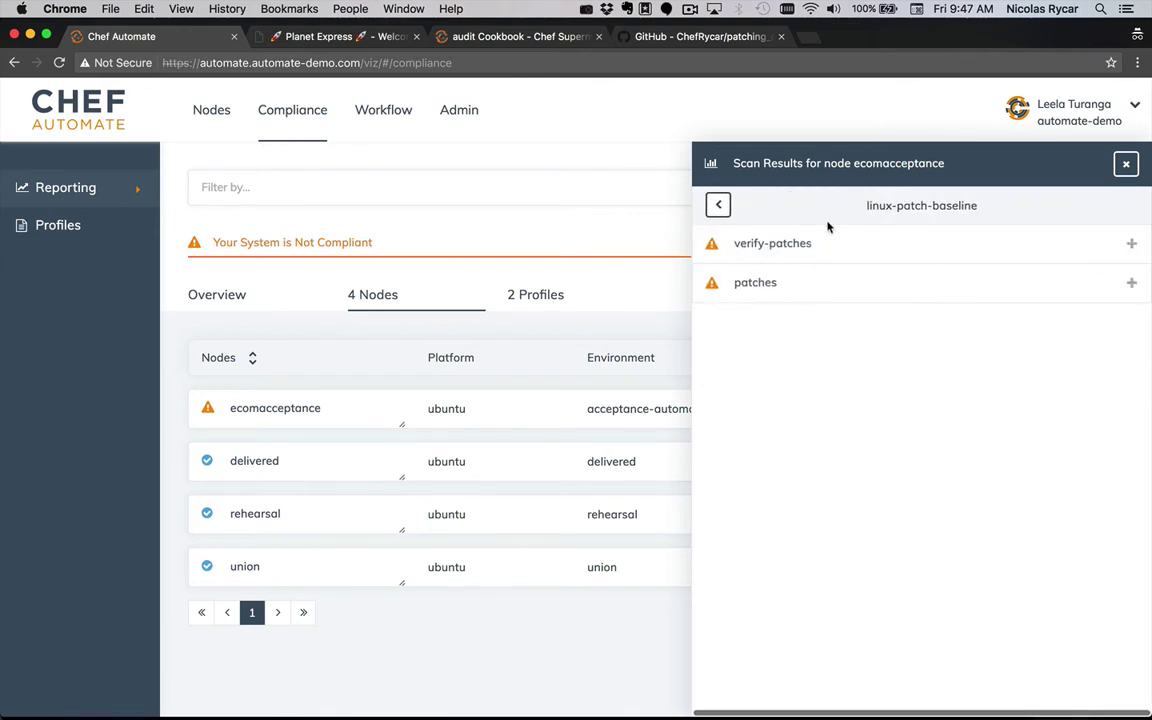
pyautogui.click(820, 243)
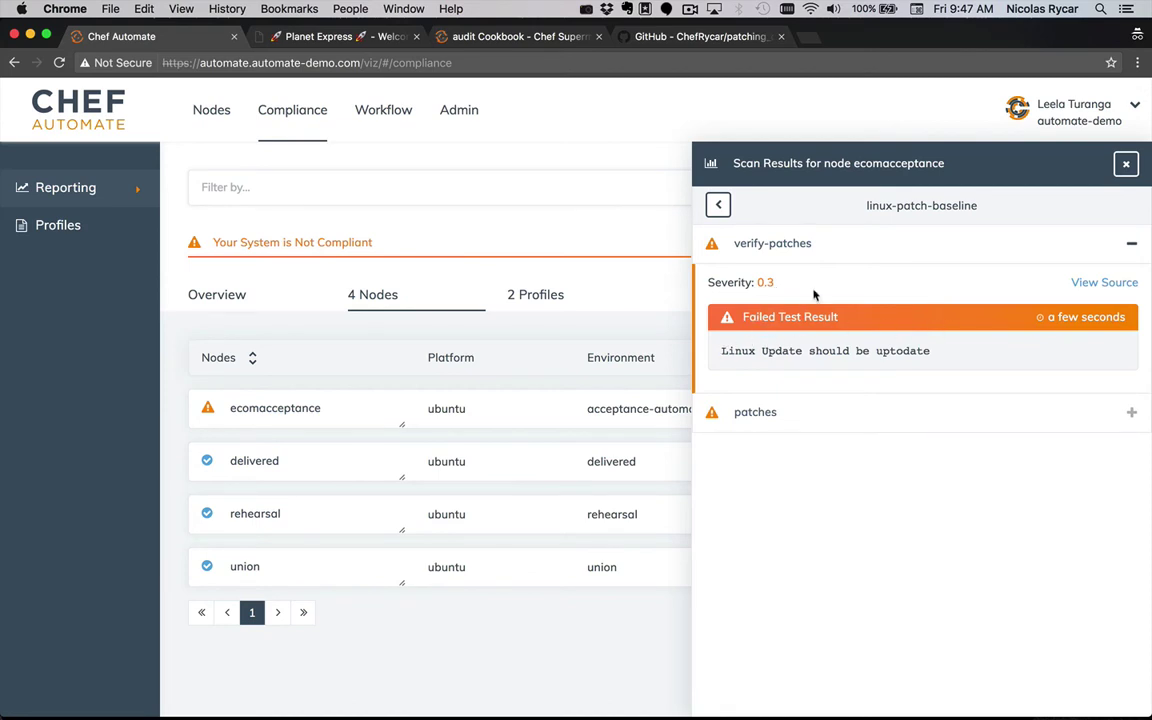
pyautogui.click(840, 248)
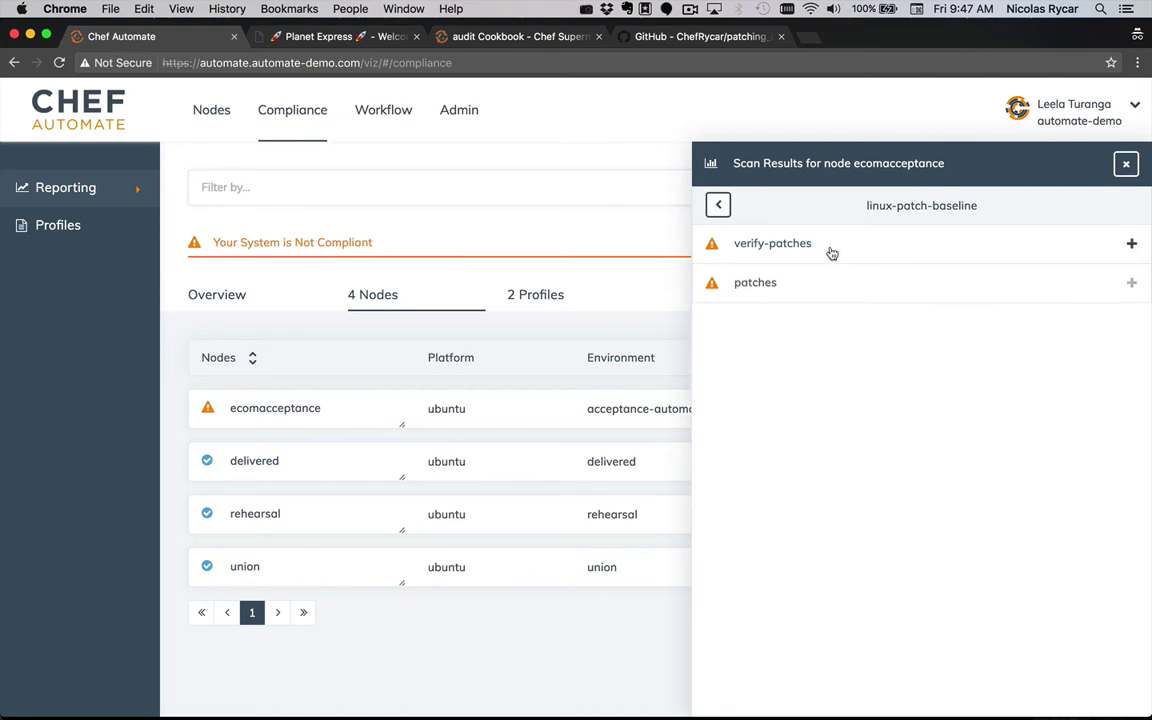
# - Expand the patches control and review its package version test results
pyautogui.click(774, 285)
pyautogui.scroll(-1, 774, 288)
pyautogui.scroll(-15, 774, 288)
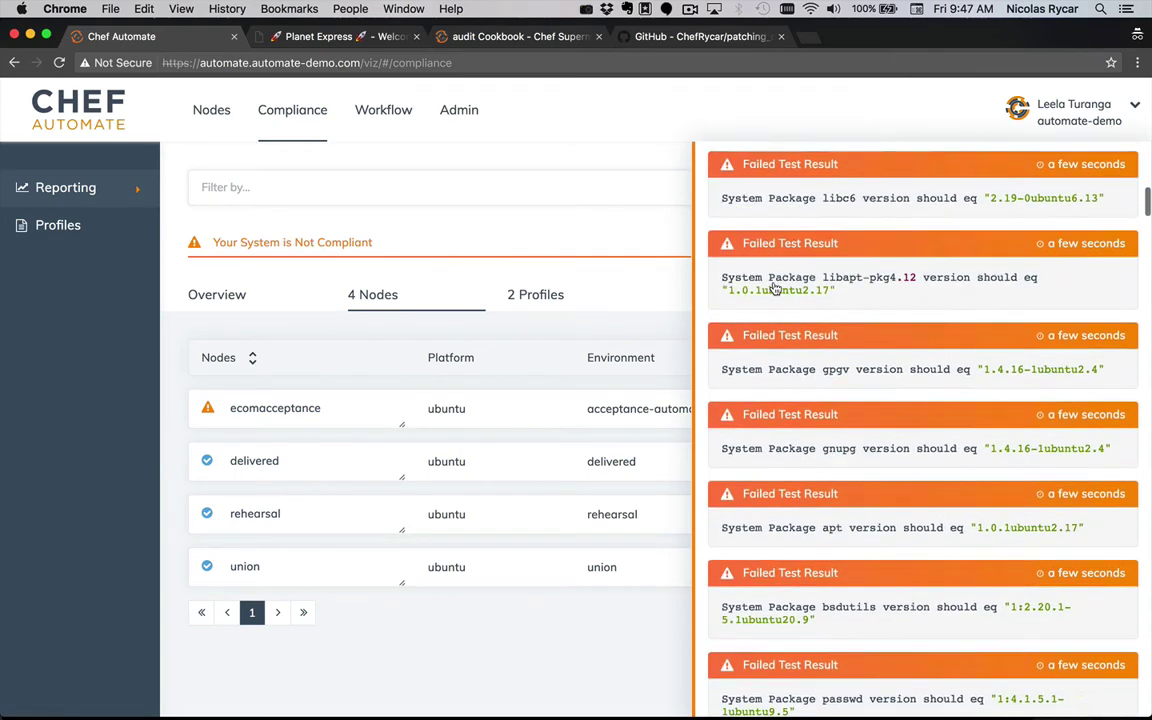
pyautogui.scroll(-15, 774, 288)
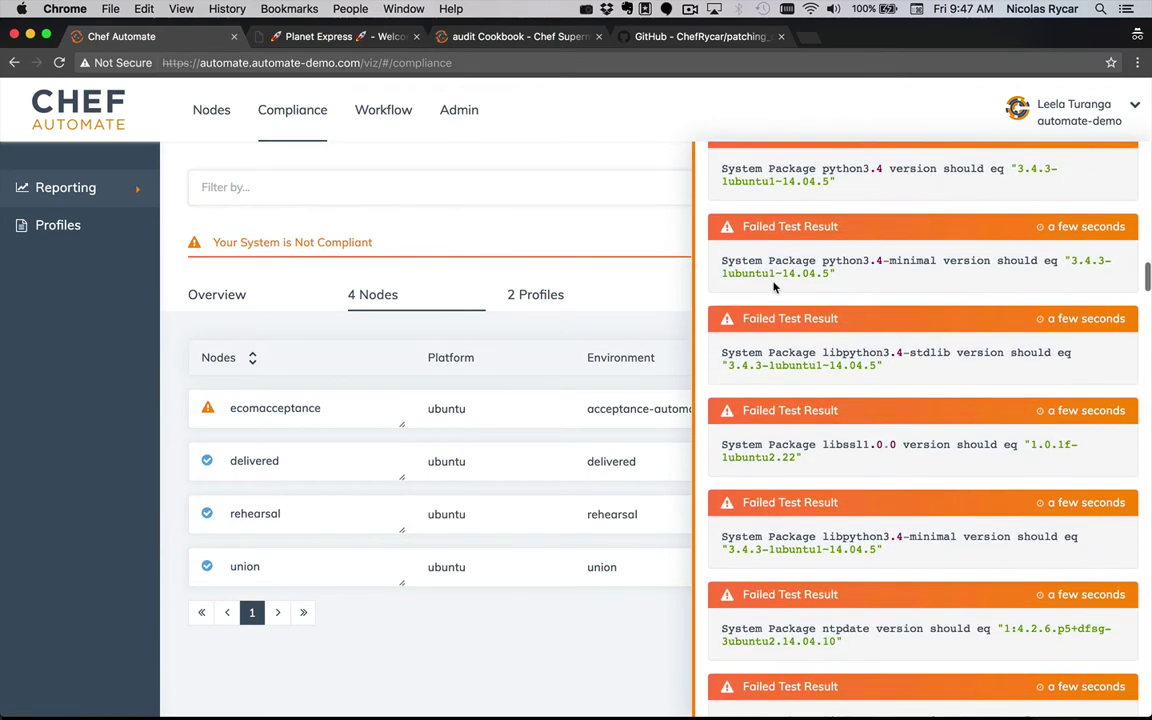
pyautogui.scroll(-5, 774, 288)
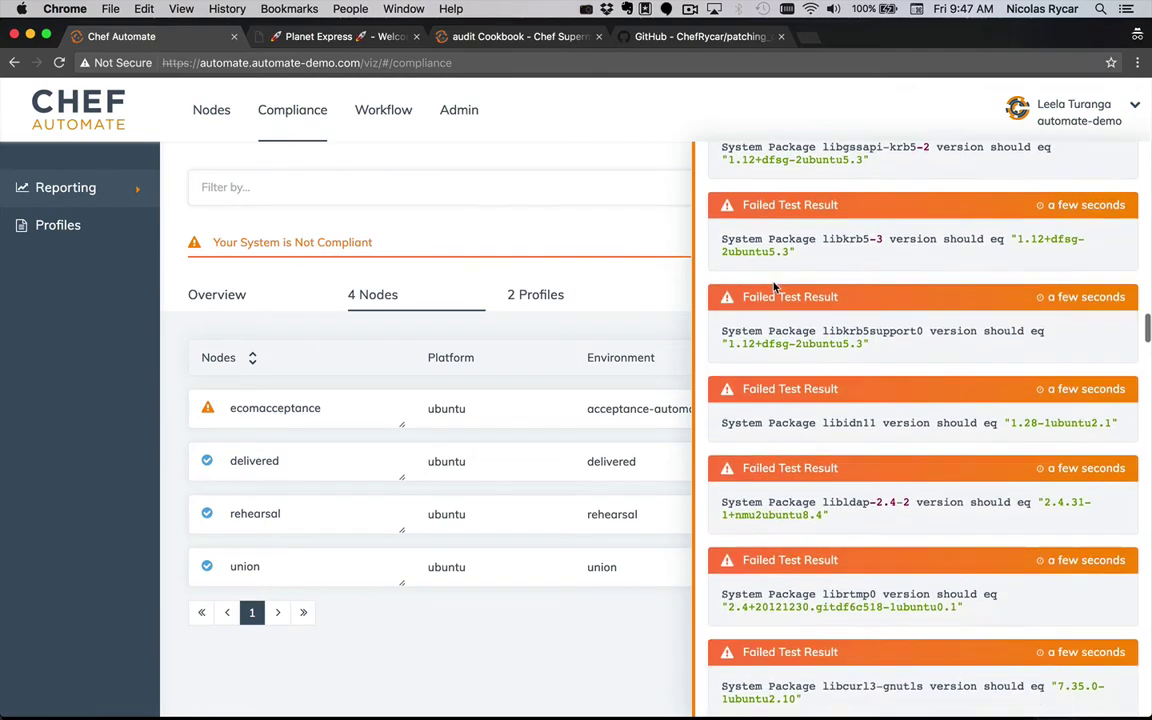
pyautogui.scroll(20, 772, 283)
pyautogui.scroll(10, 772, 283)
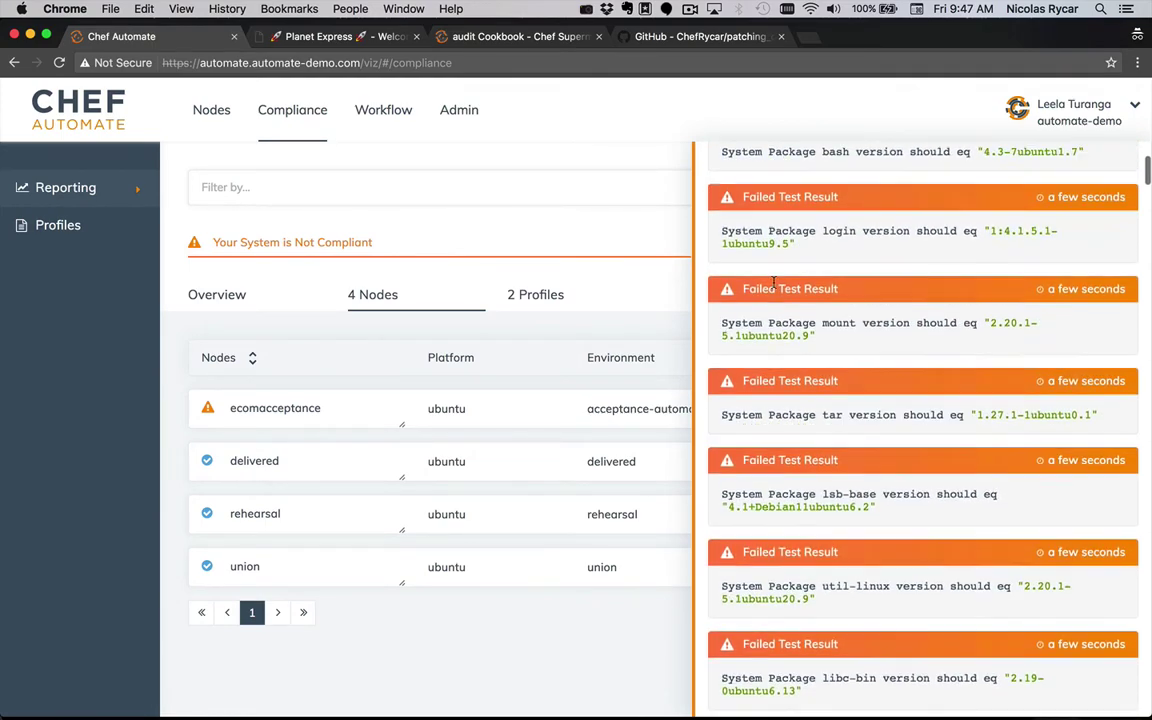
# - Close ecomacceptance's scan results and return to the Workflow dashboard
pyautogui.click(1126, 166)
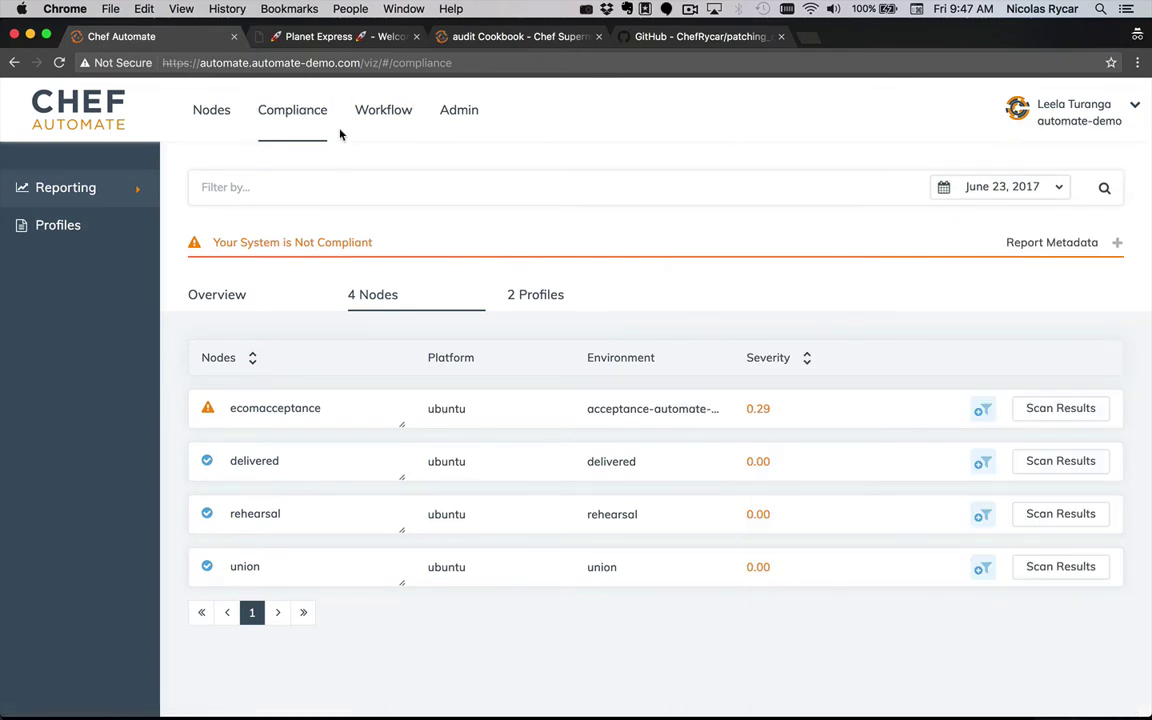
pyautogui.click(386, 122)
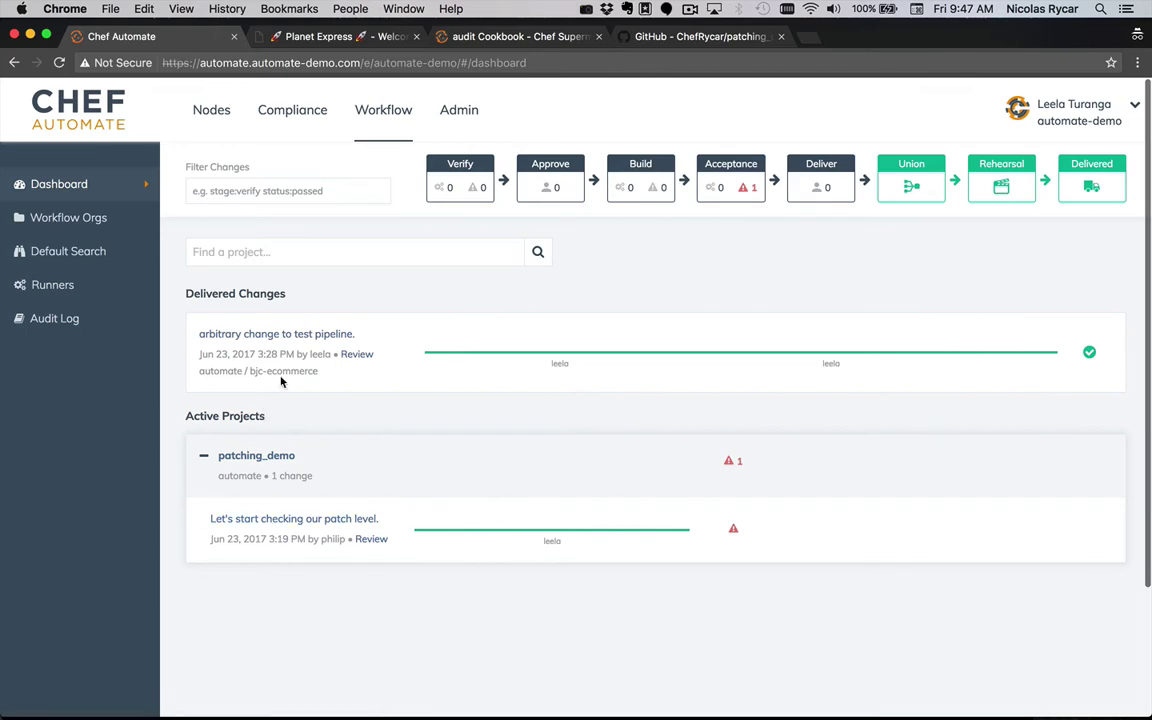
# - Switch to the iTerm2 terminal and pull the master branch from the delivery remote into the patching_demo repository
pyautogui.hotkey('ctrl', 'Up')
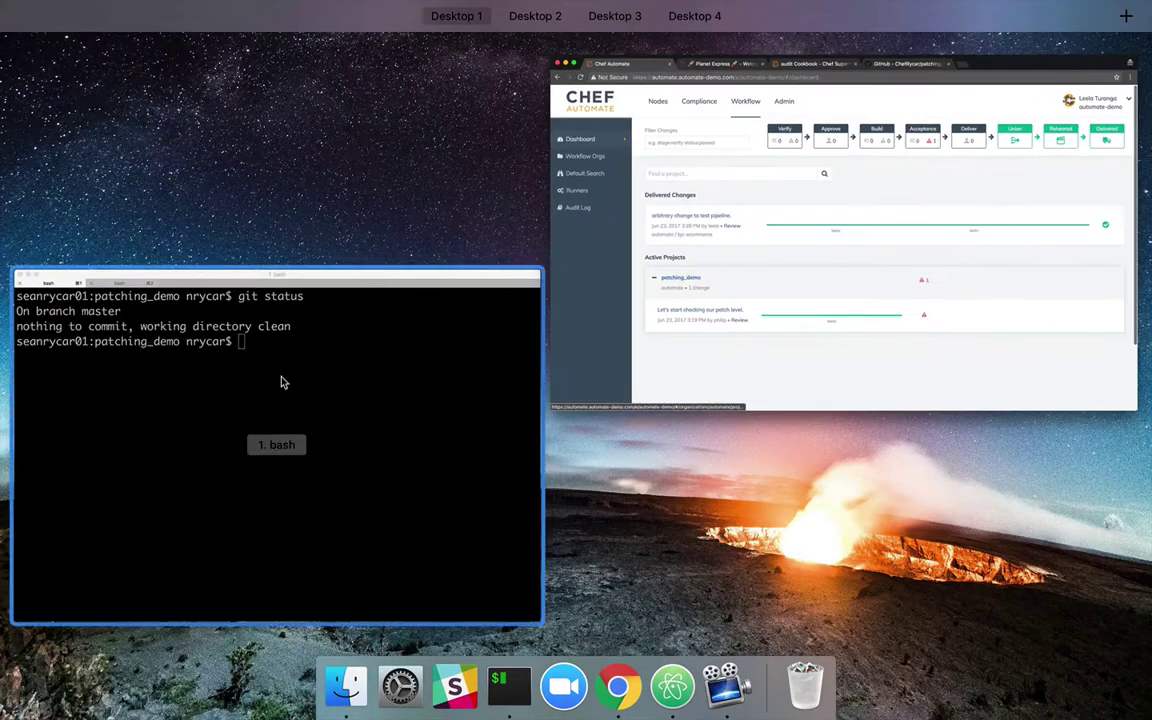
pyautogui.click(292, 367)
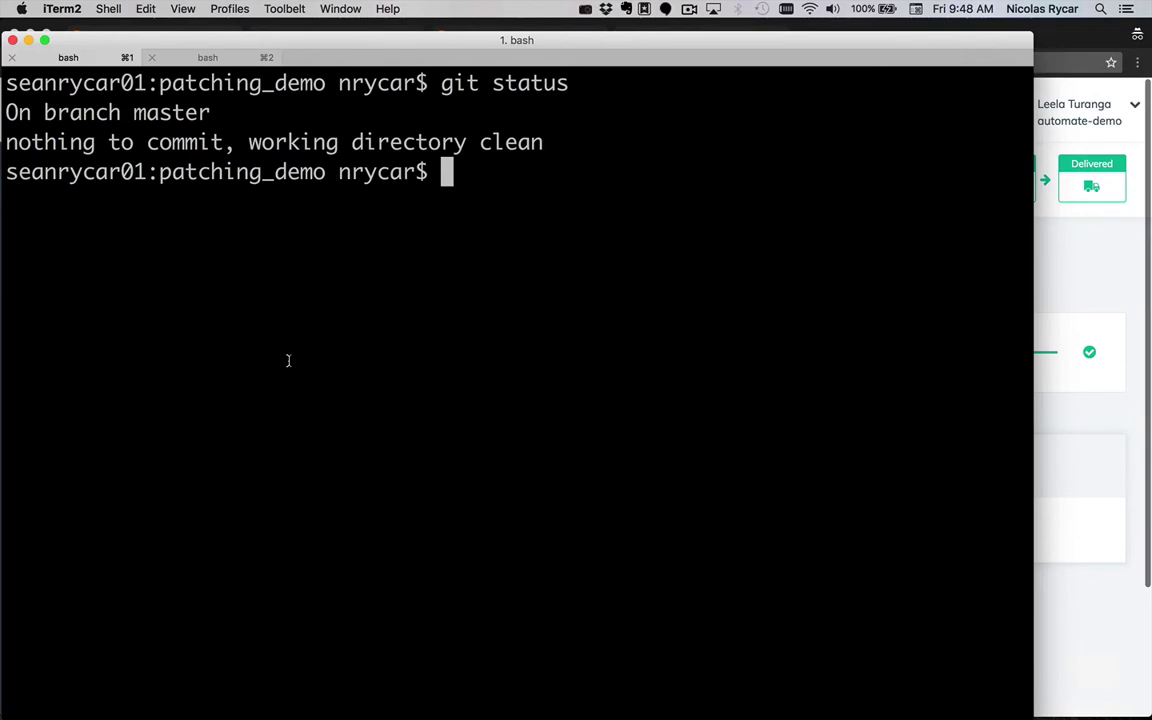
pyautogui.doubleClick(170, 106)
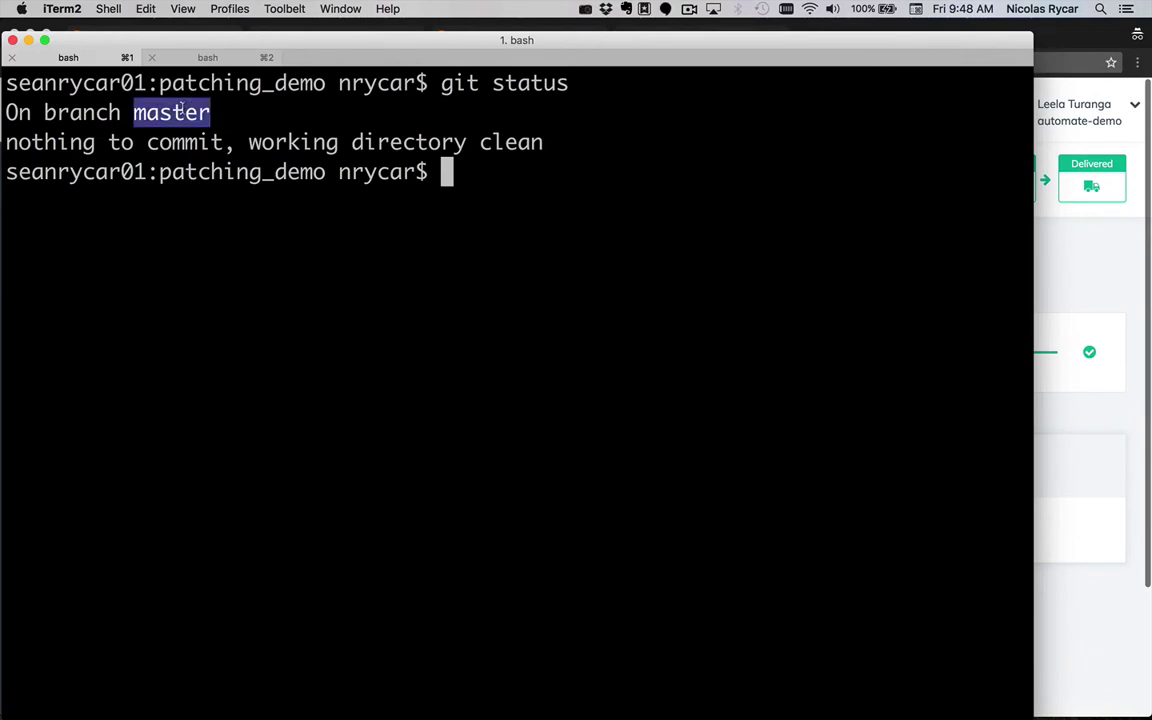
pyautogui.click(505, 189)
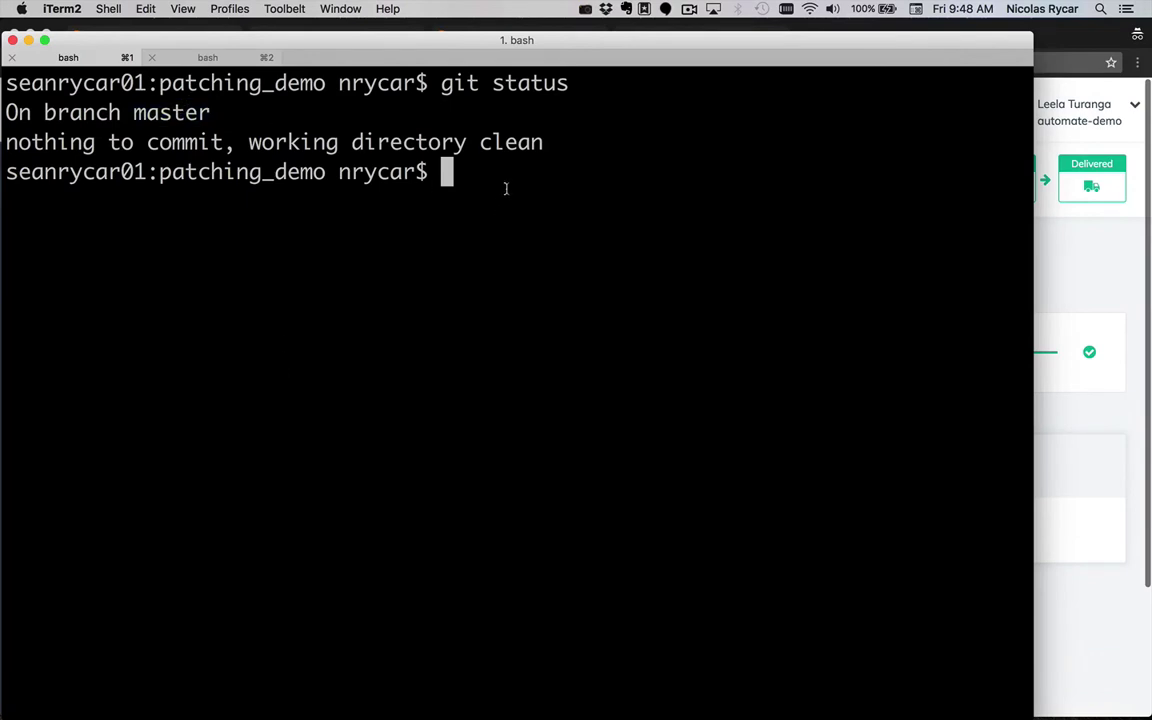
pyautogui.write('git c')
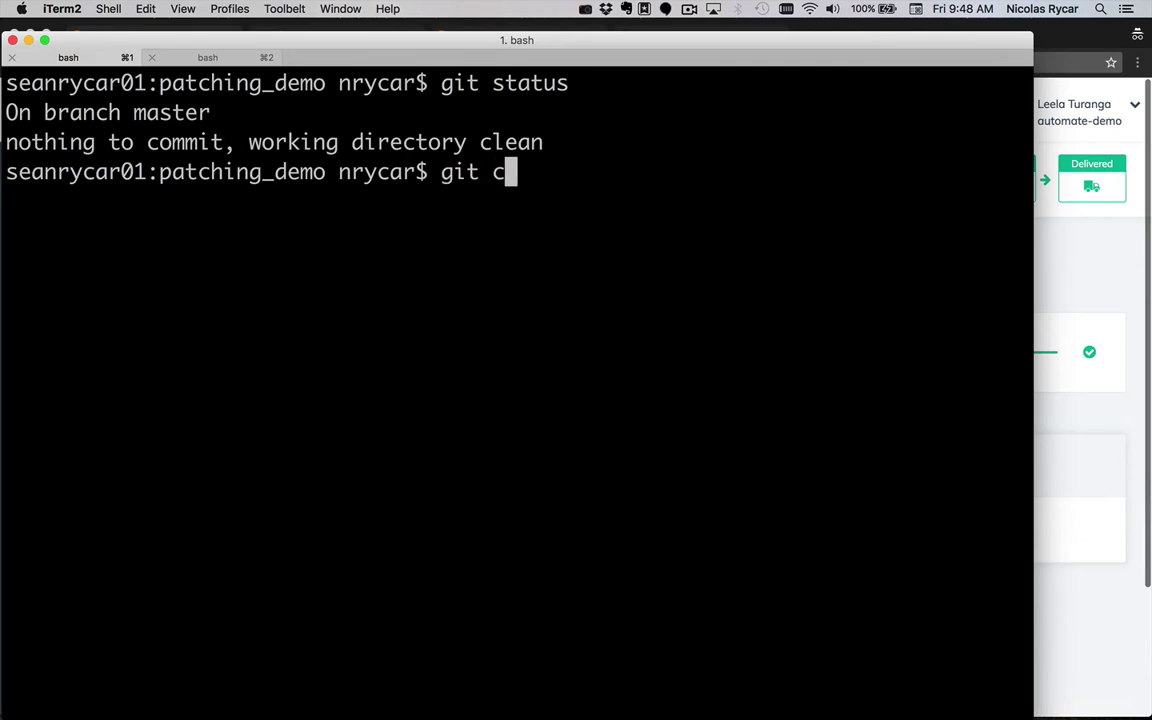
pyautogui.press('BackSpace')
pyautogui.write('pull deli')
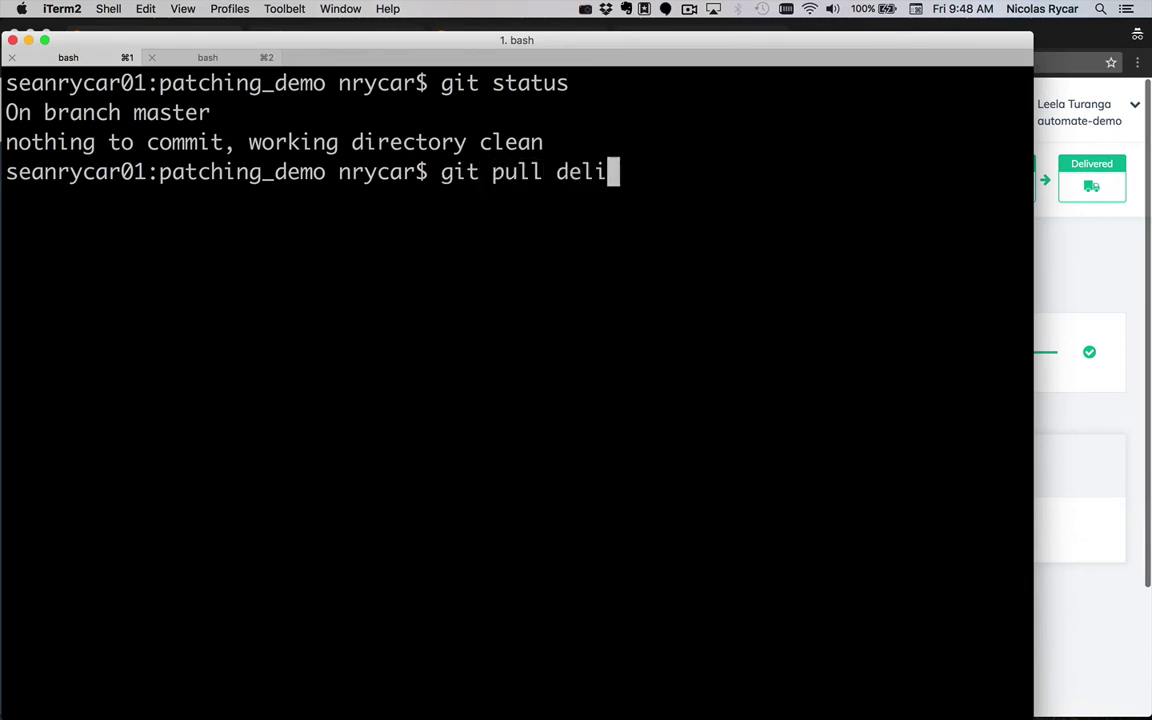
pyautogui.write('very master')
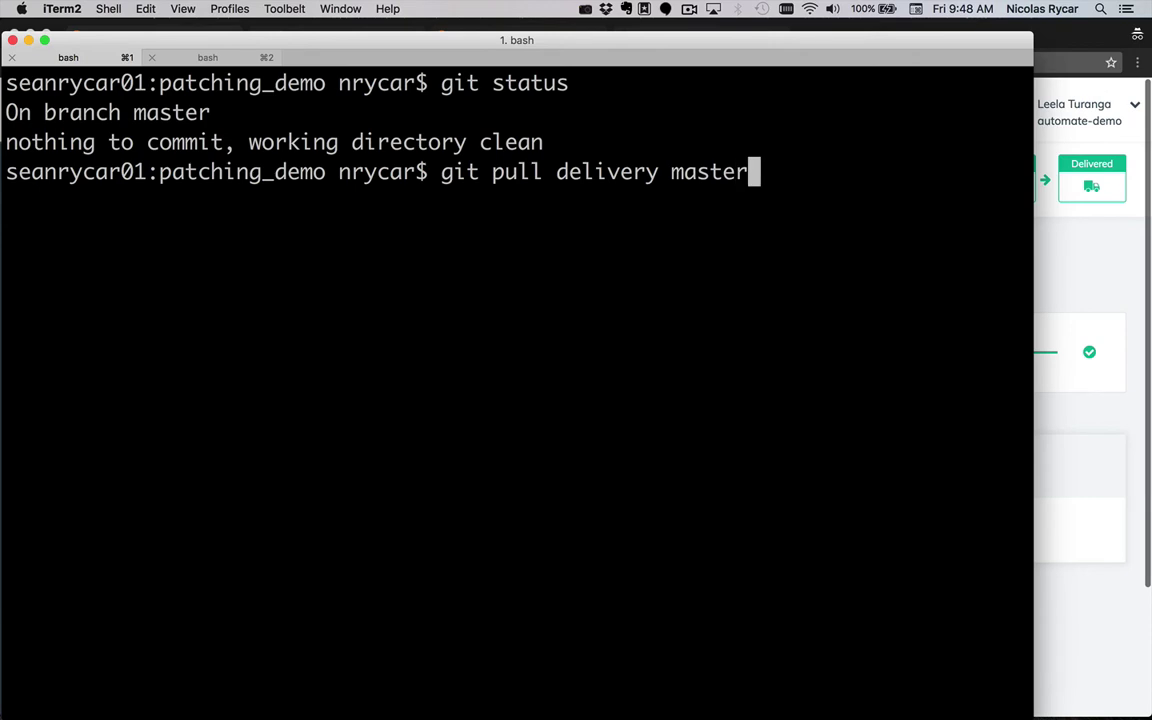
pyautogui.press('Return')
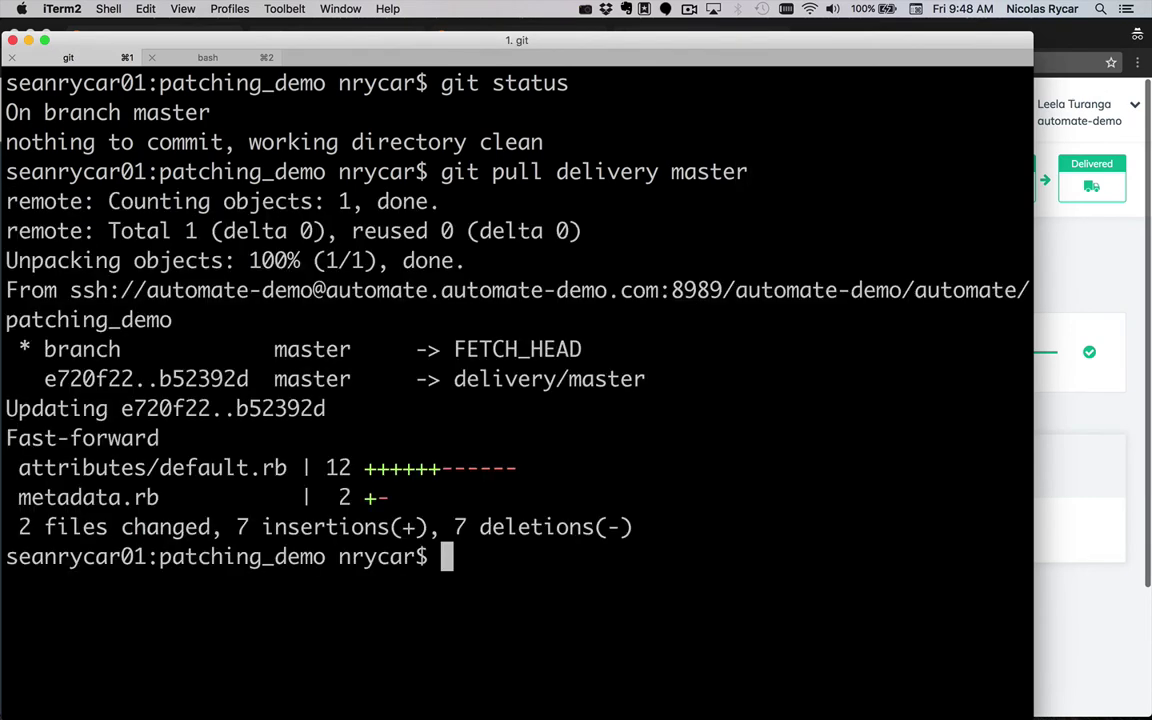
# - Clear the terminal and check out a new fix_patches branch prefixed with the author's surname
pyautogui.write('clear')
pyautogui.press('Return')
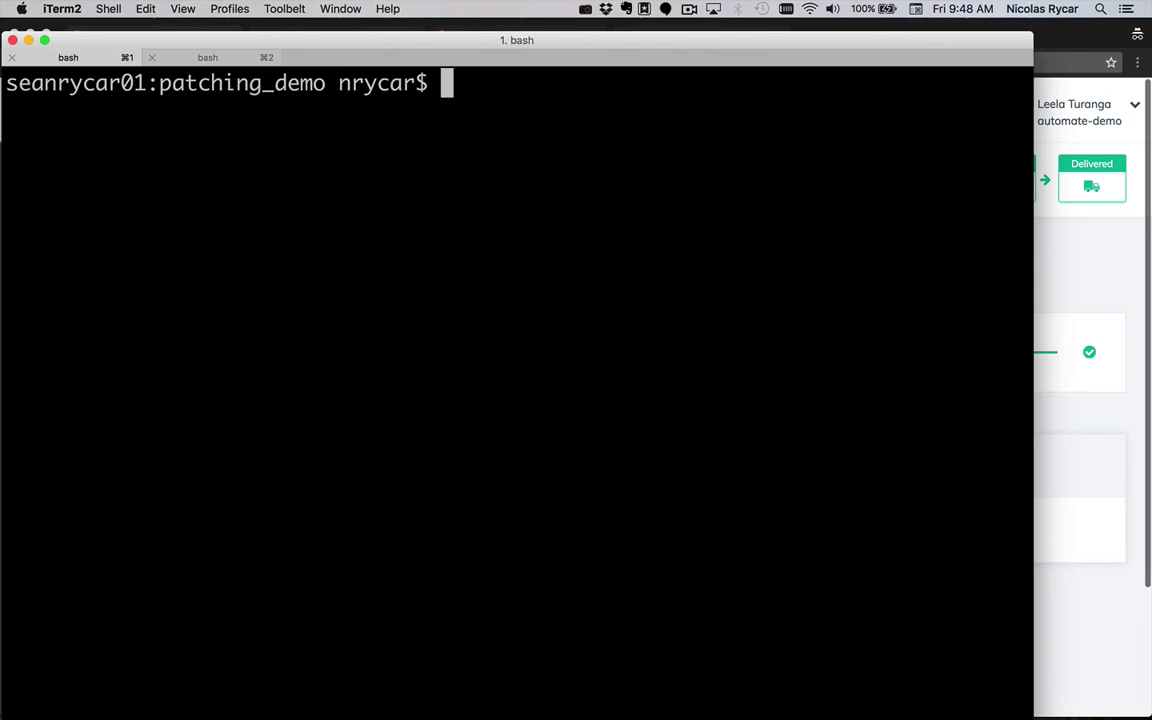
pyautogui.write('gt')
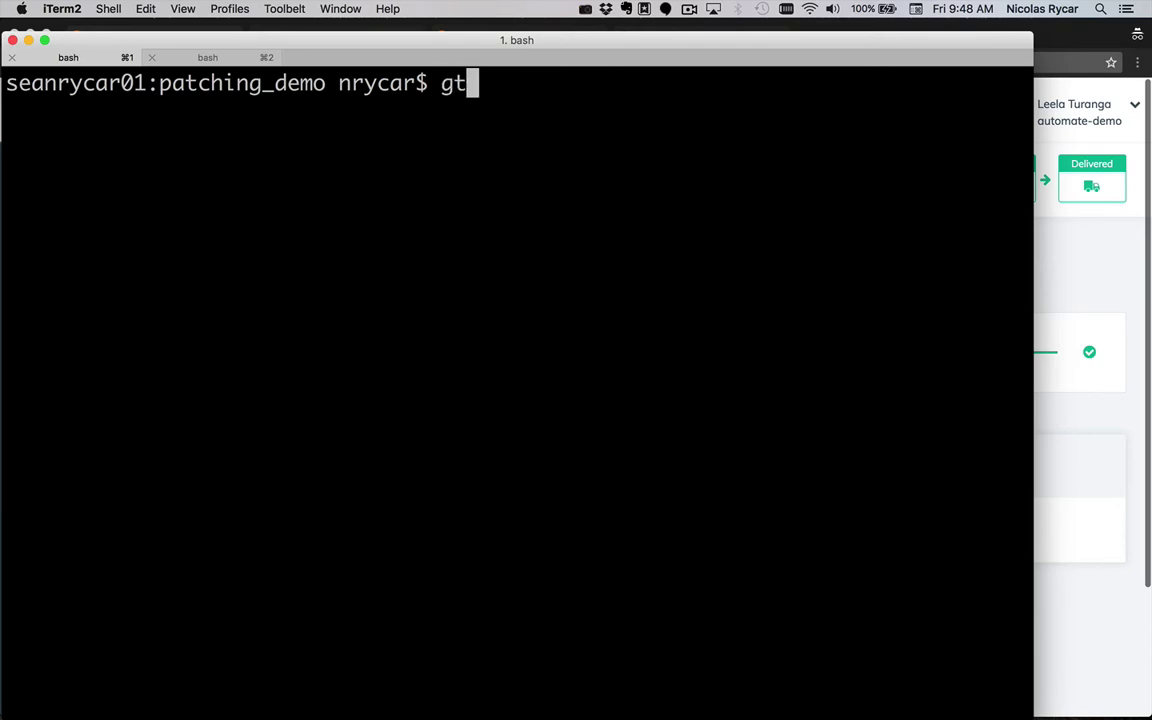
pyautogui.press('BackSpace')
pyautogui.write('it checkout -b rycar/')
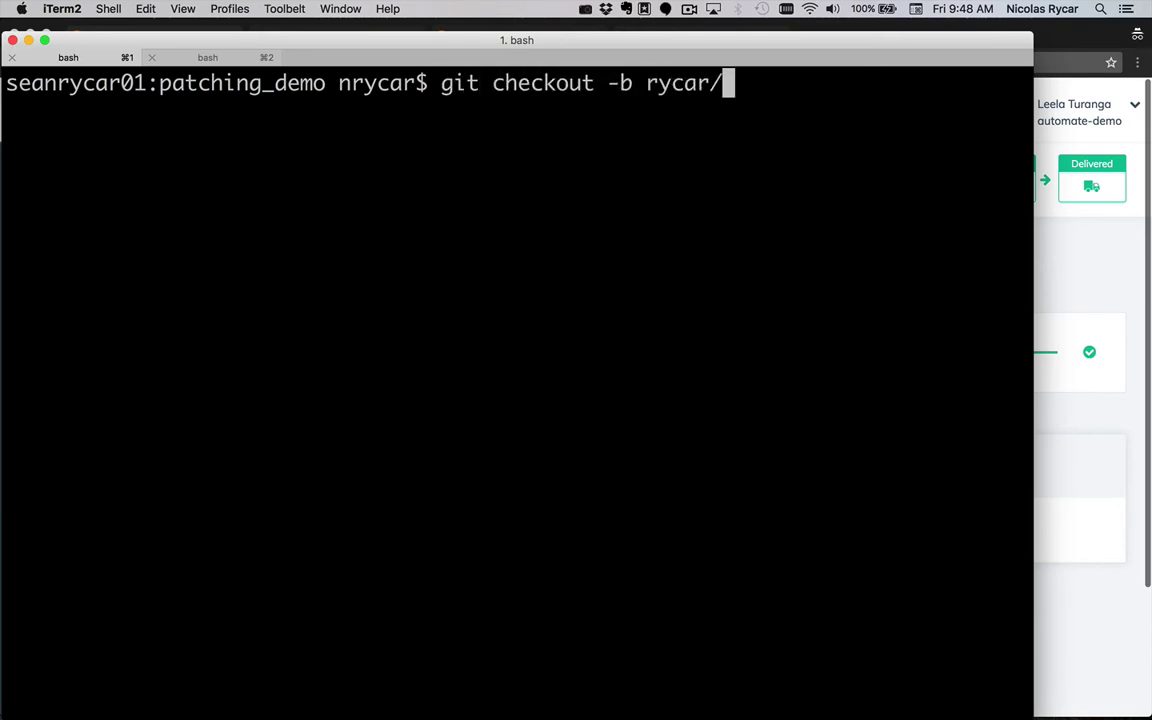
pyautogui.write('fix_pat')
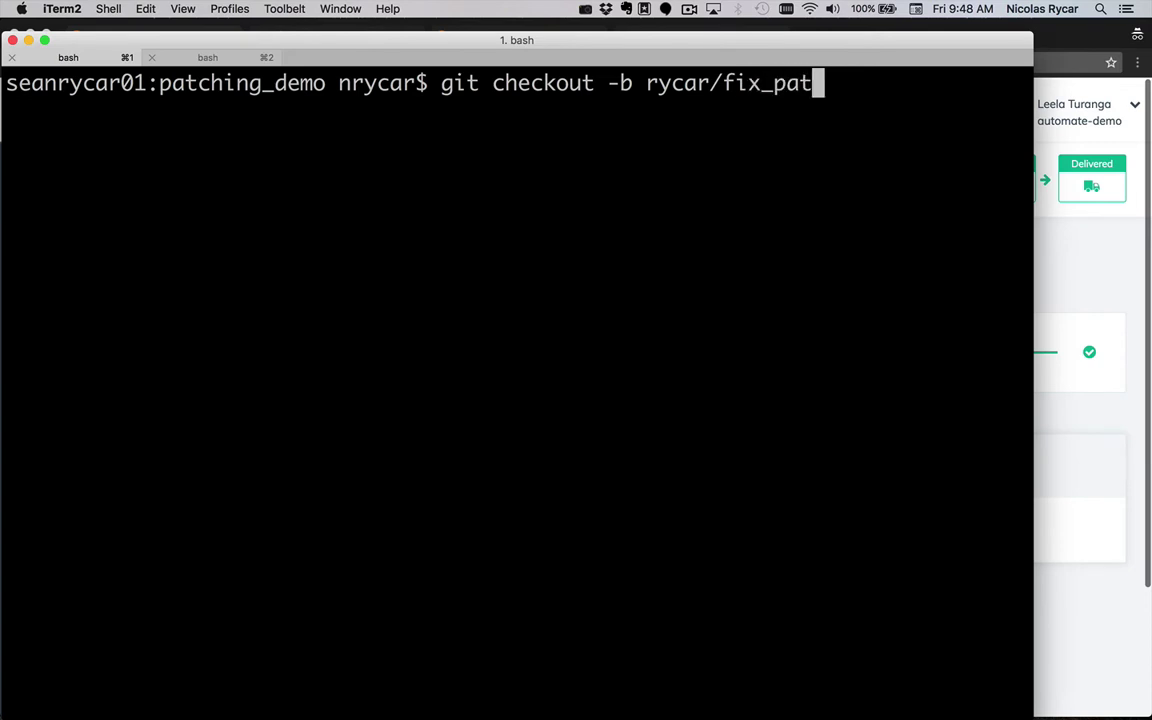
pyautogui.write('ches')
pyautogui.press('Return')
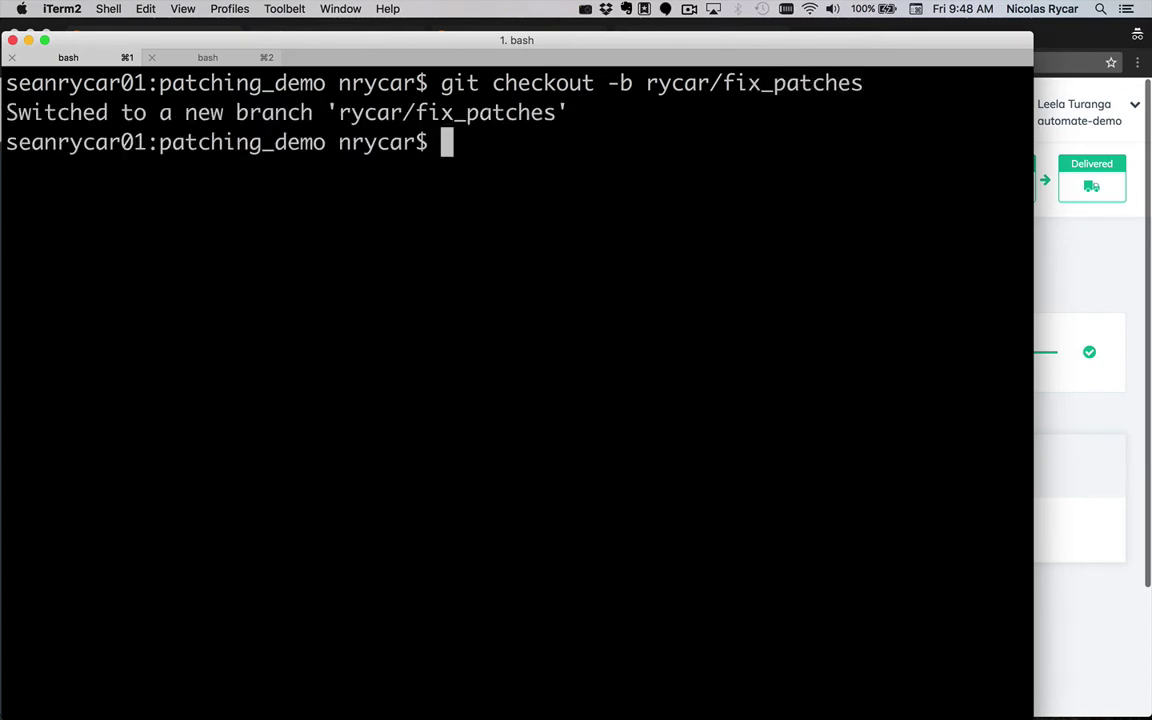
# - Open the current repository in Atom and review the audit profile settings in attributes/default.rb
pyautogui.write('atom .')
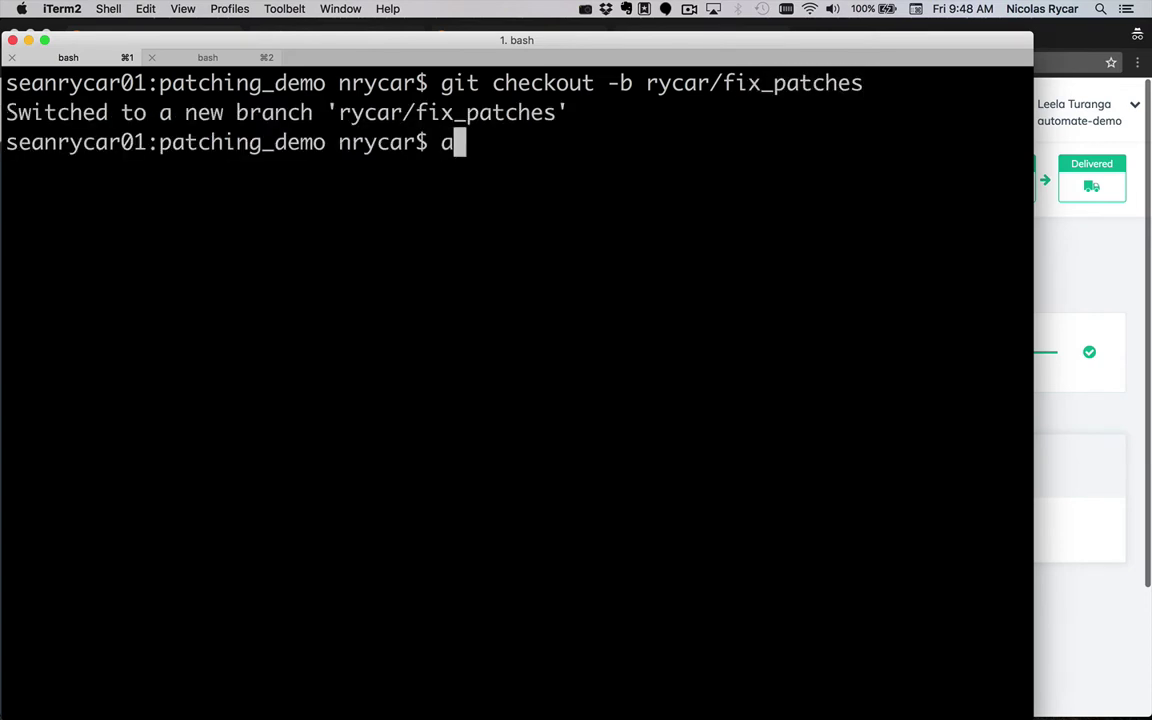
pyautogui.press('Return')
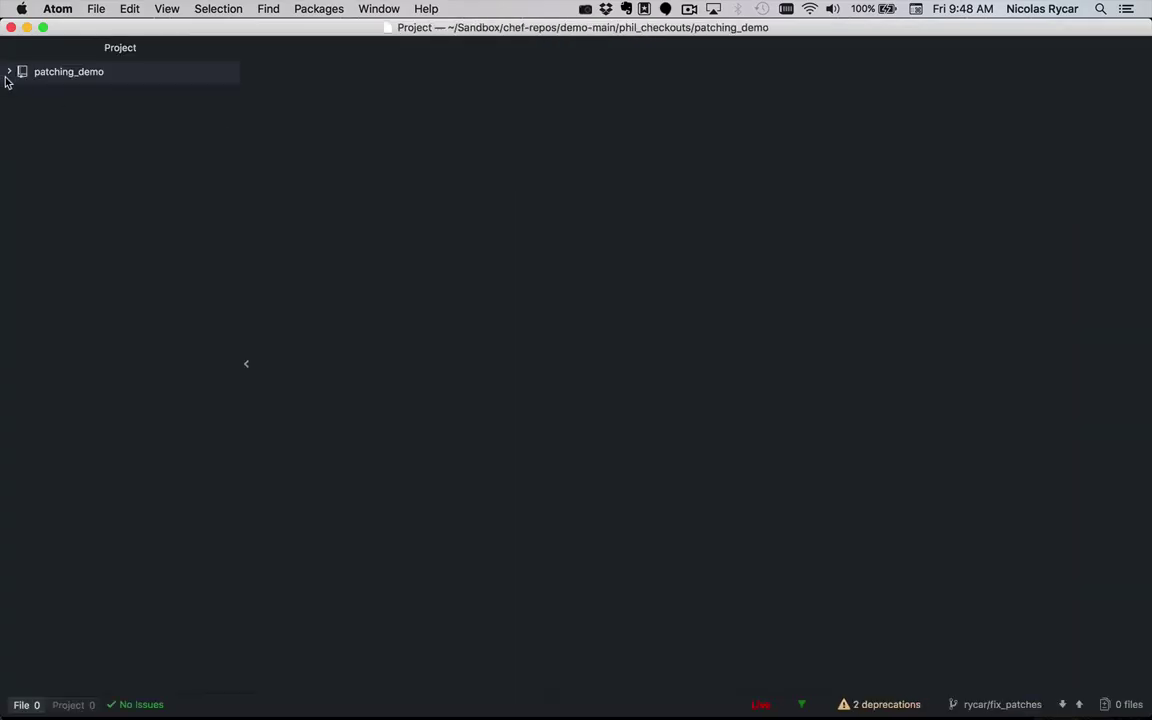
pyautogui.click(6, 74)
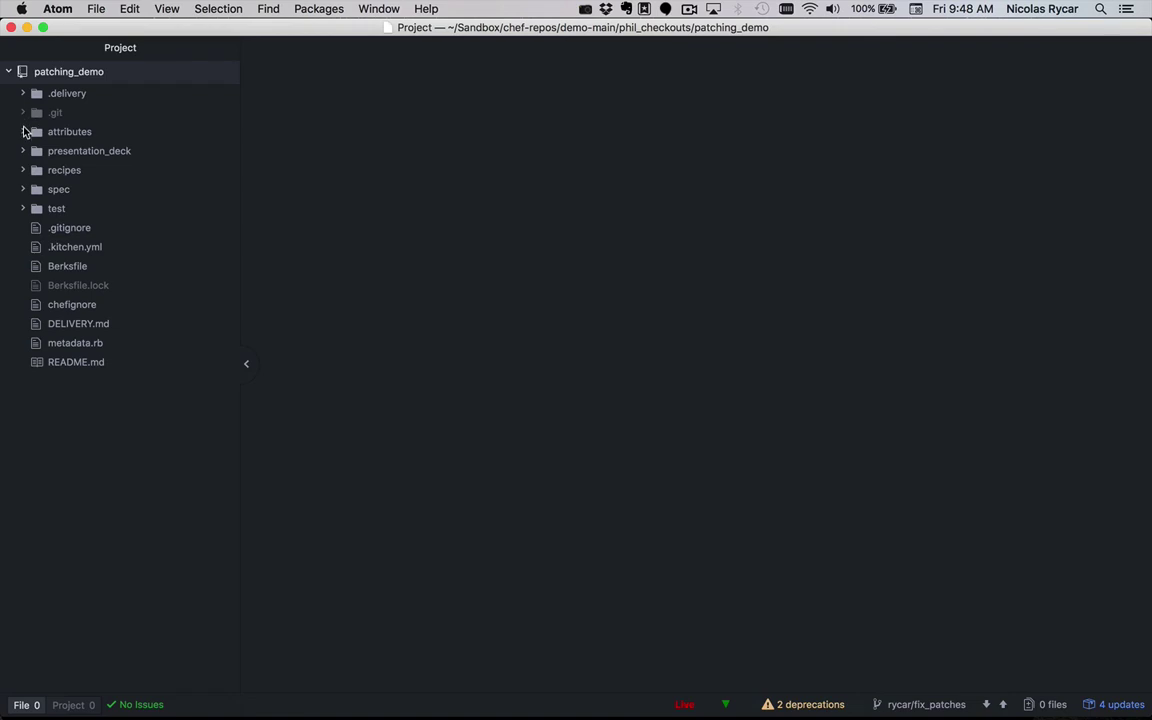
pyautogui.click(26, 132)
pyautogui.click(66, 150)
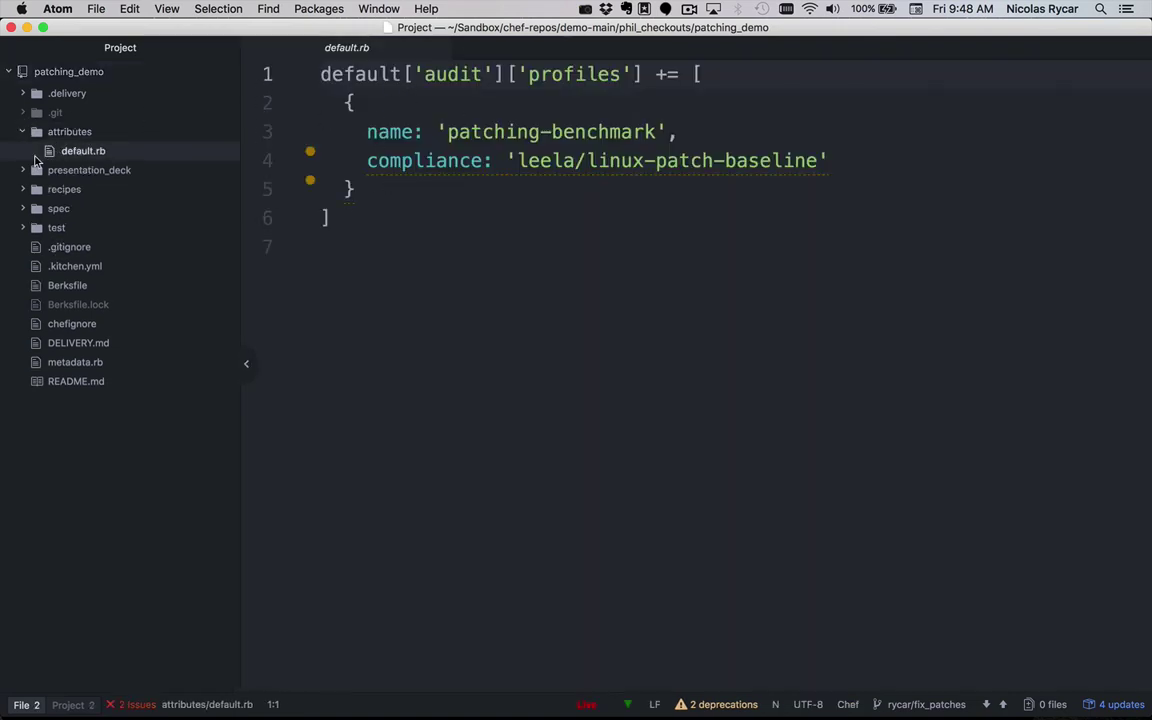
pyautogui.click(322, 160)
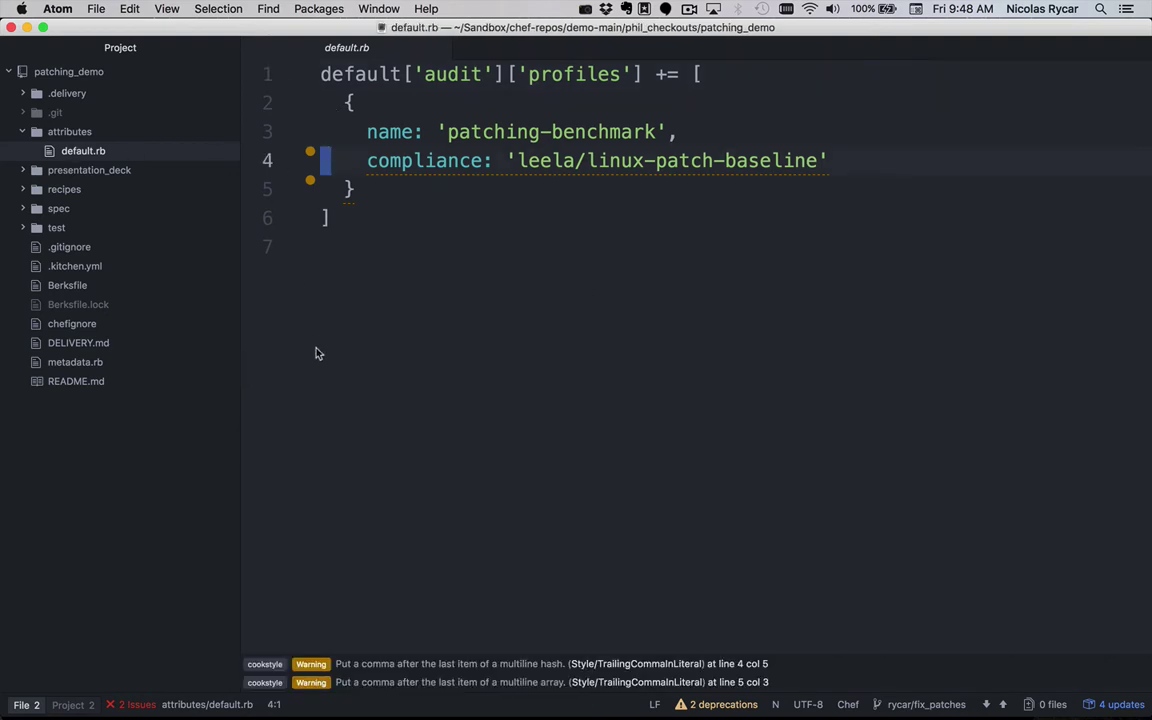
pyautogui.click(25, 134)
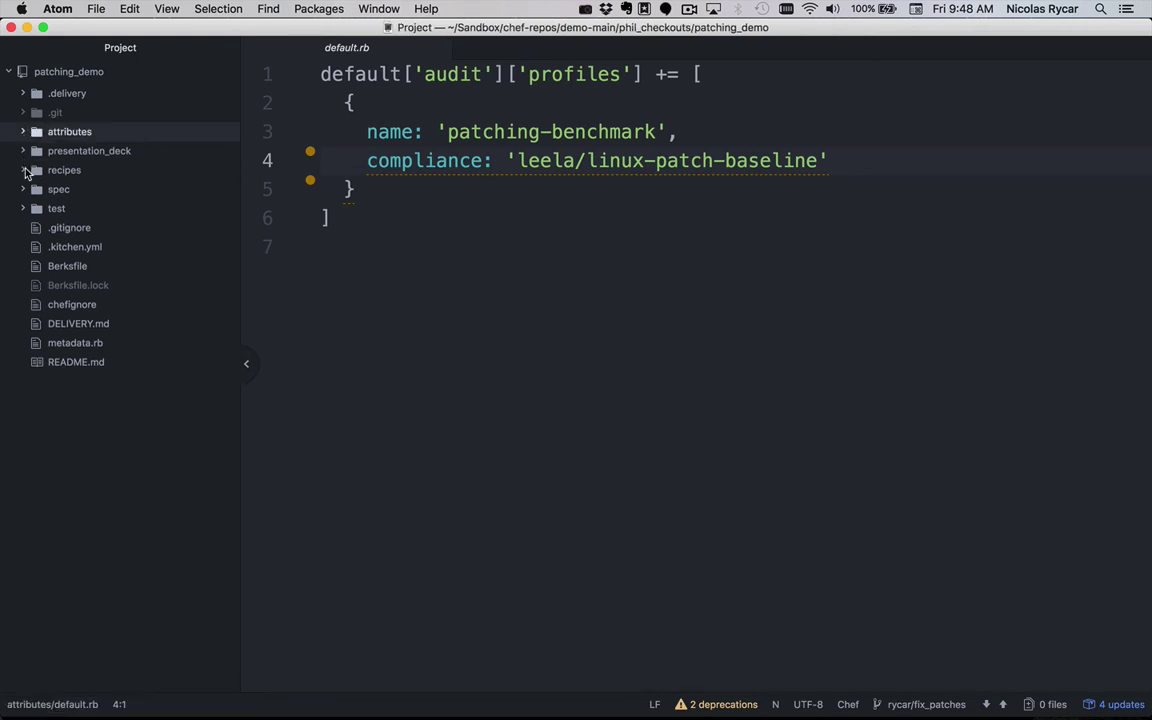
# - Open recipes/default.rb and highlight its apt_update block
pyautogui.click(26, 171)
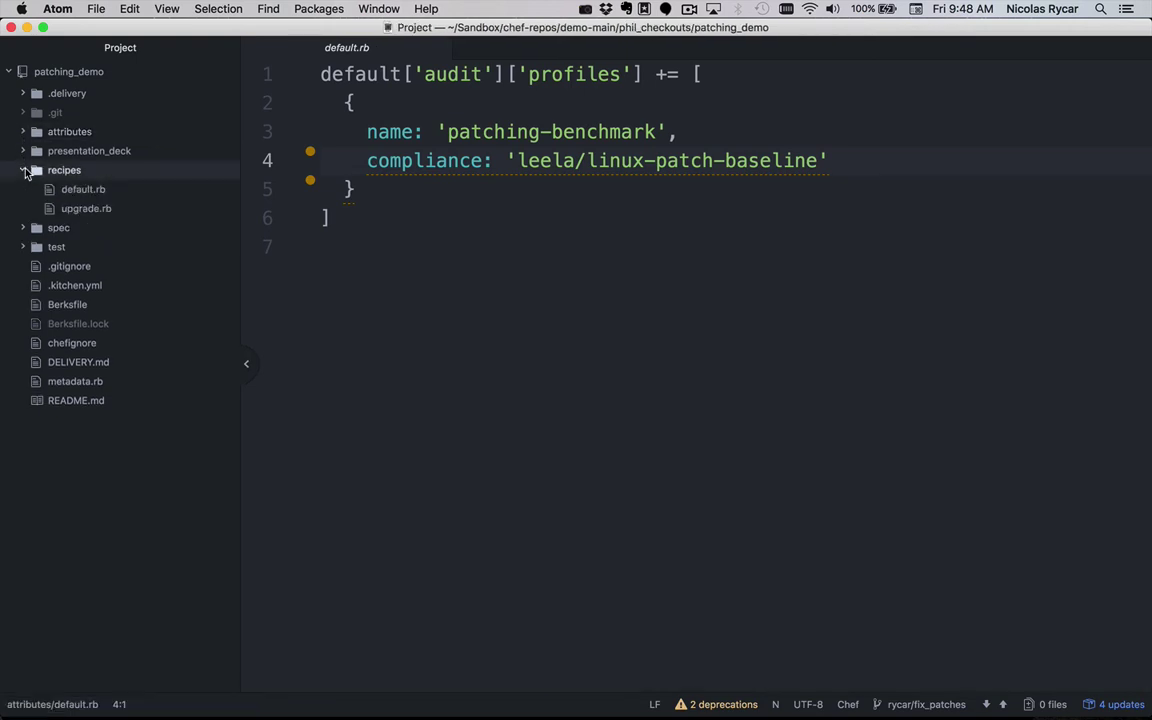
pyautogui.click(80, 191)
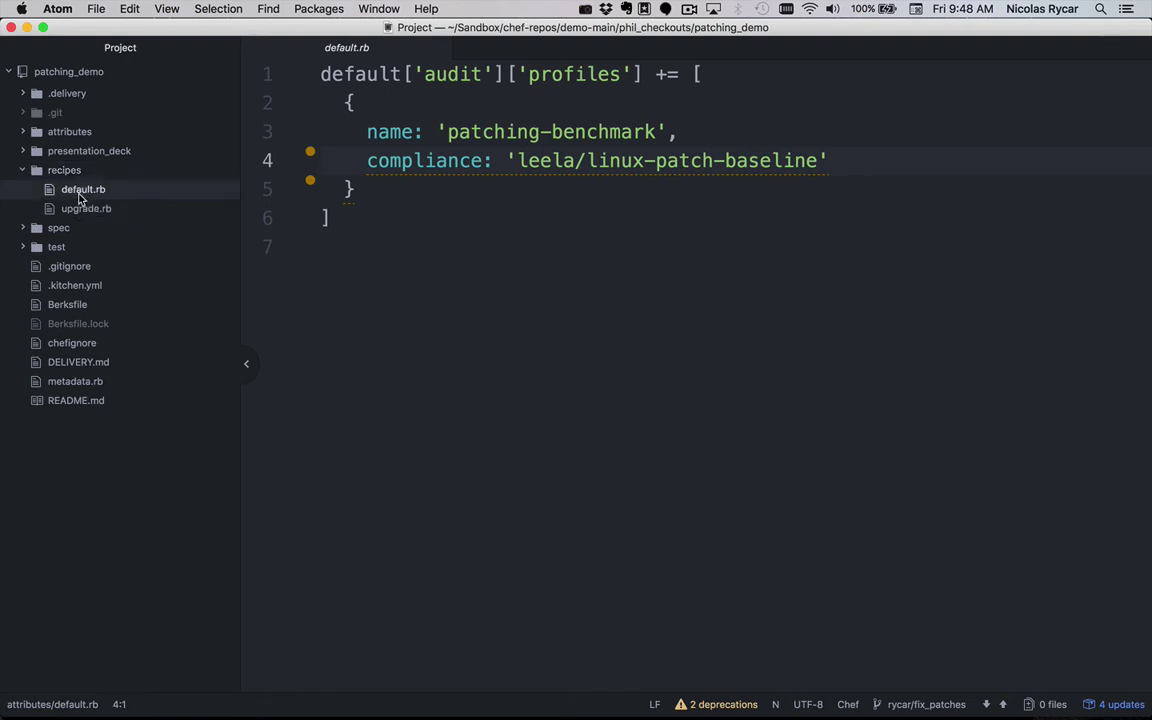
pyautogui.click(82, 192)
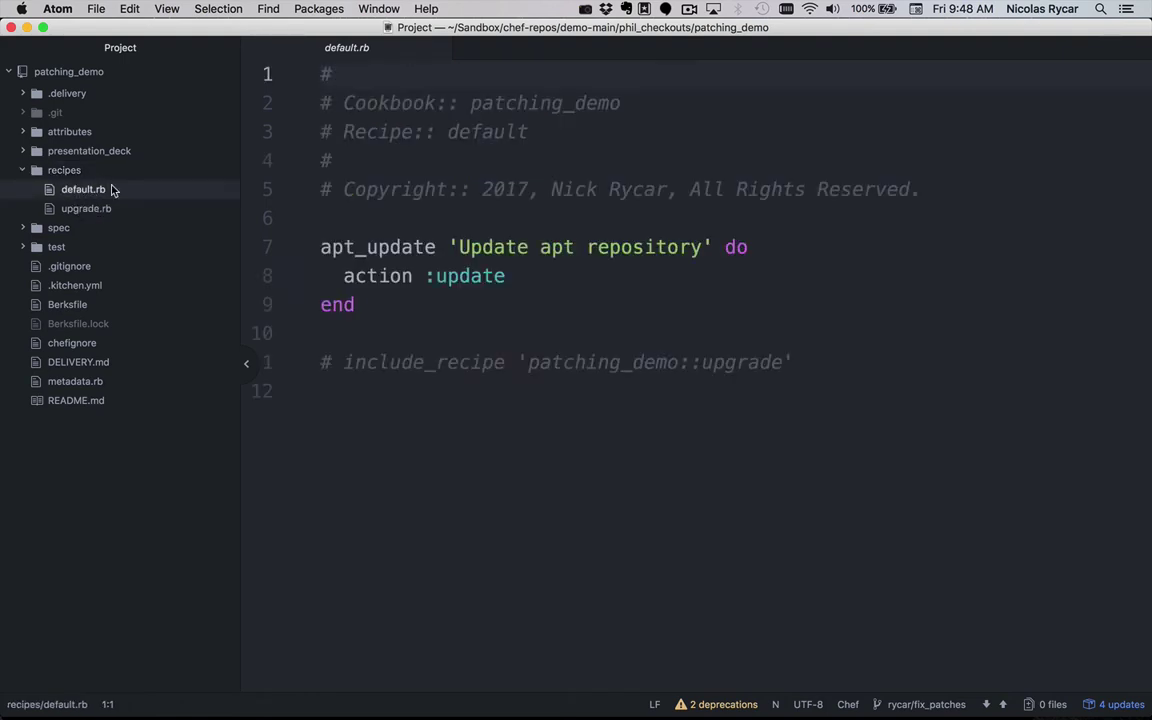
pyautogui.click(391, 299)
pyautogui.moveTo(391, 299); pyautogui.dragTo(313, 262)
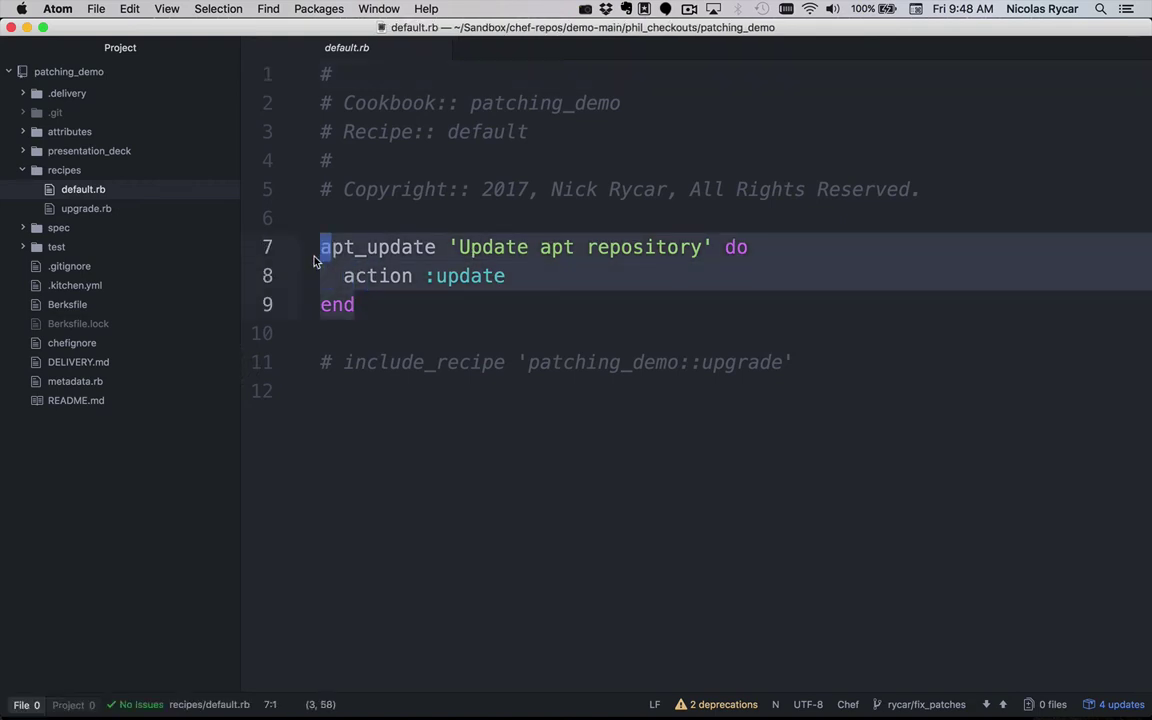
# - Uncomment the include_recipe 'patching_demo::upgrade' line in the default recipe and save the file
pyautogui.click(344, 362)
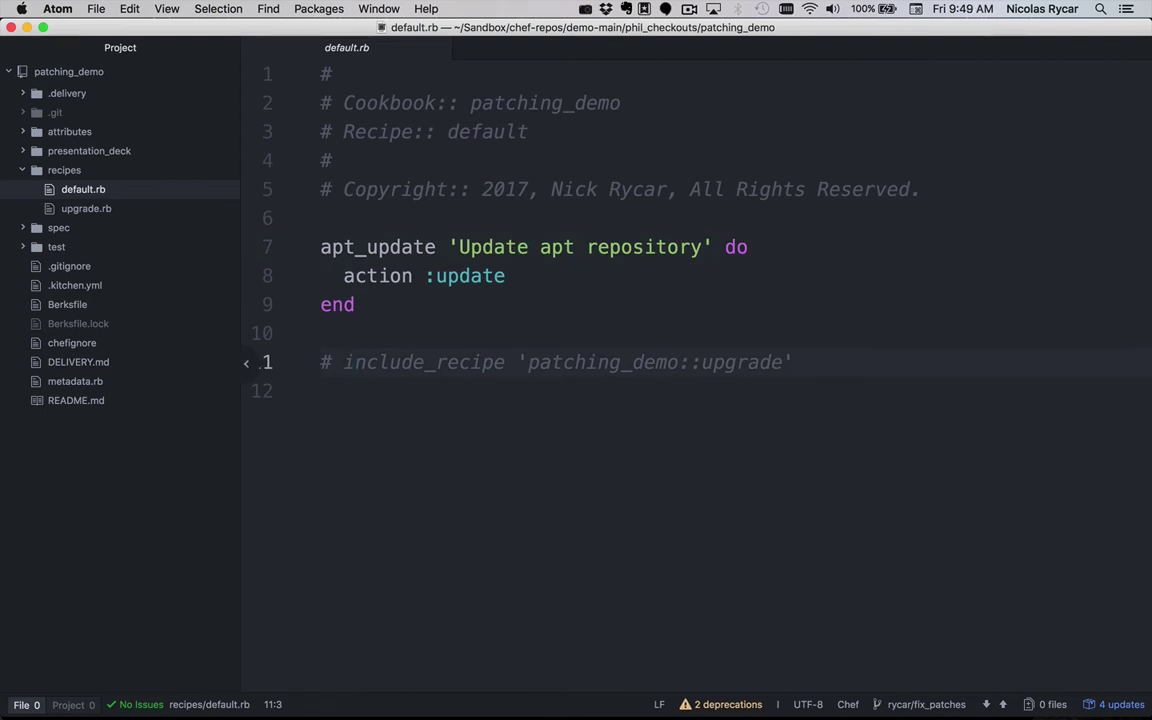
pyautogui.press('BackSpace')
pyautogui.press('BackSpace')
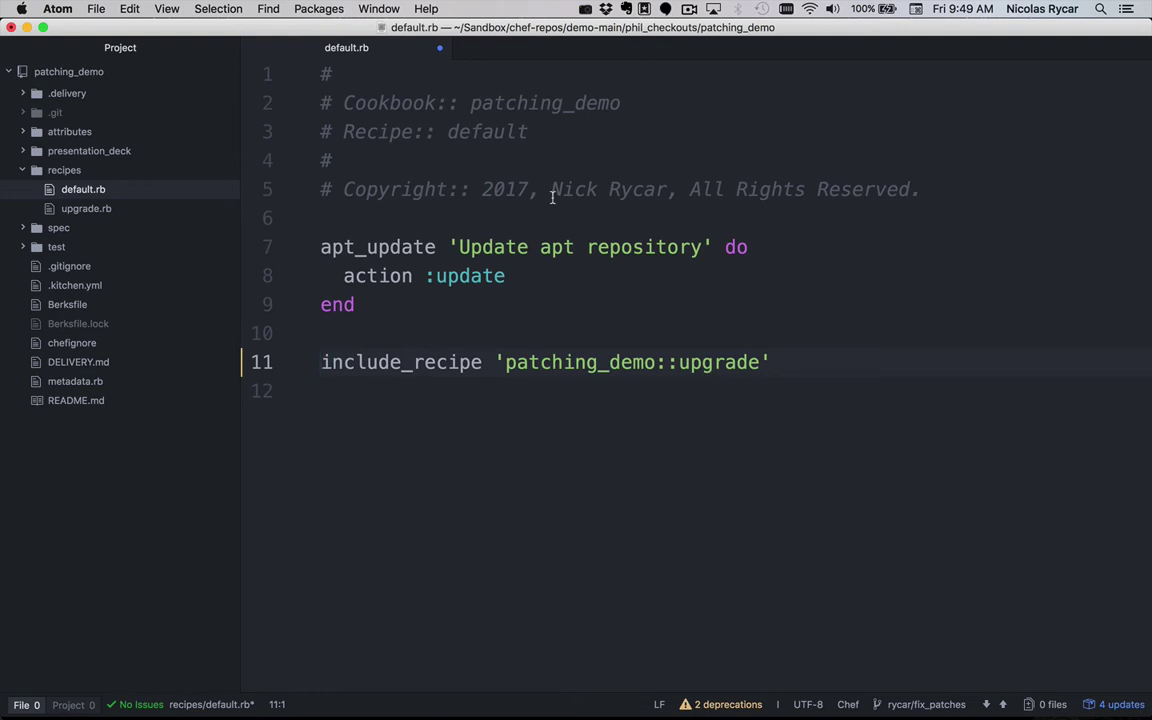
pyautogui.press('super+s')
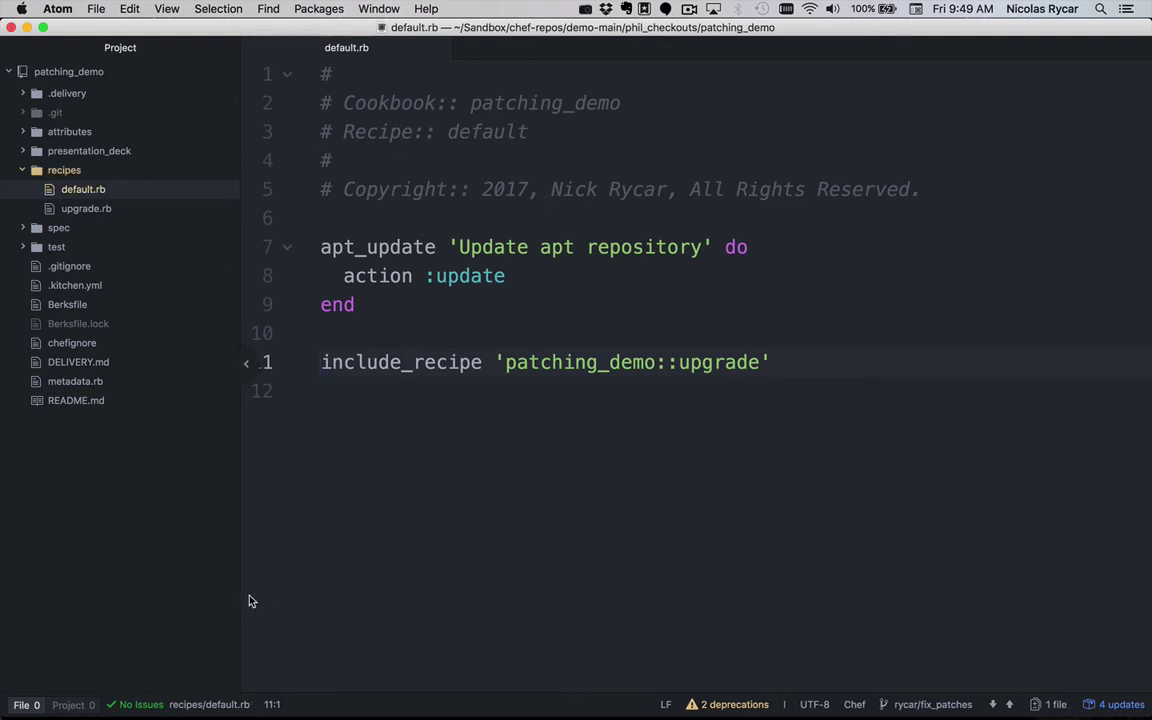
# - Switch back to the iTerm2 terminal and check the repository's git status
pyautogui.moveTo(455, 690)
pyautogui.click(505, 686)
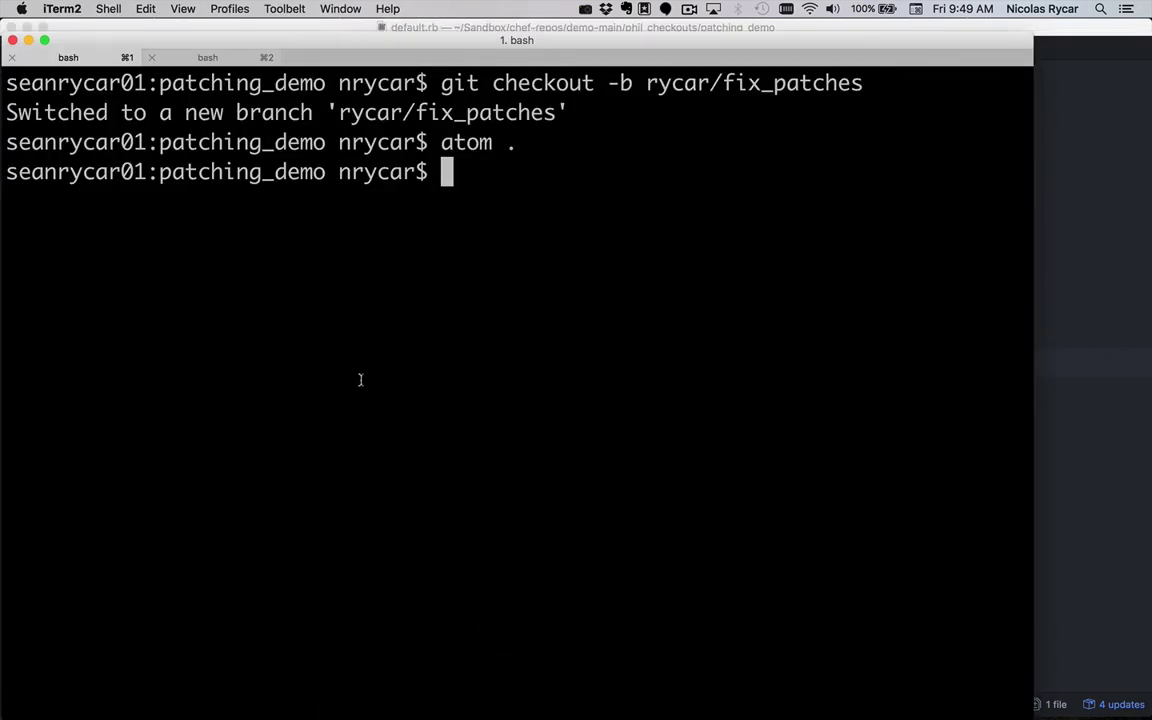
pyautogui.write('git status')
pyautogui.press('Return')
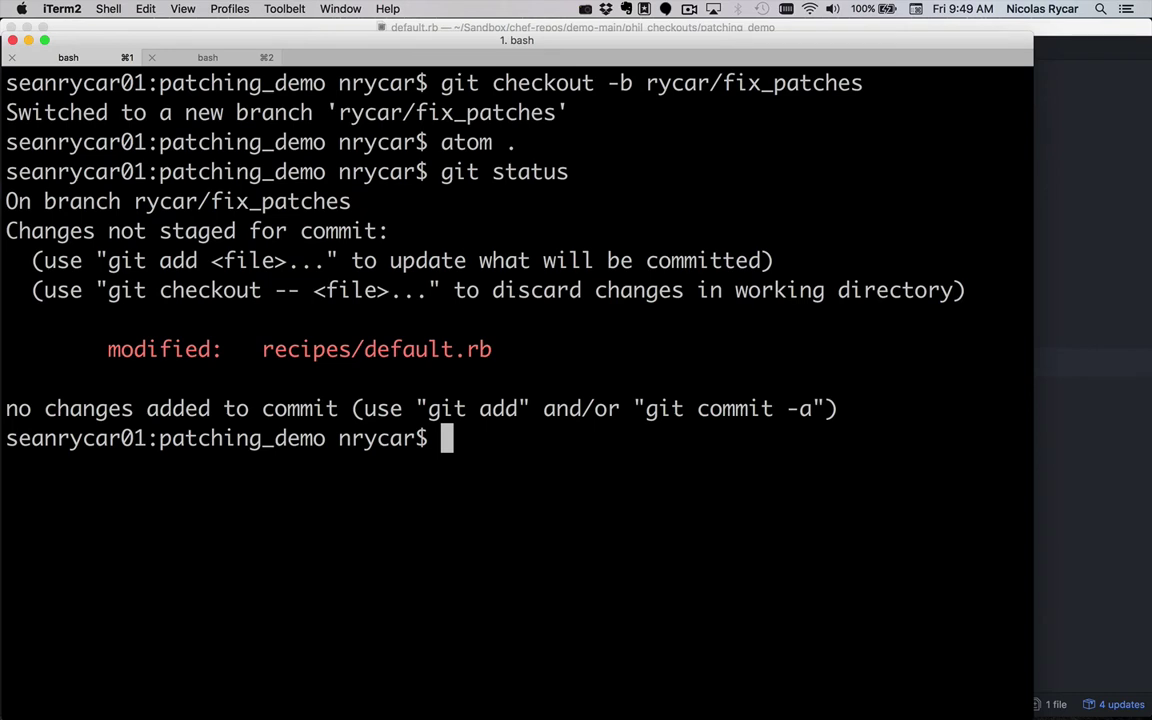
# - Commit all tracked changes with the message "Let's actually update things."
pyautogui.write('git commit -am "')
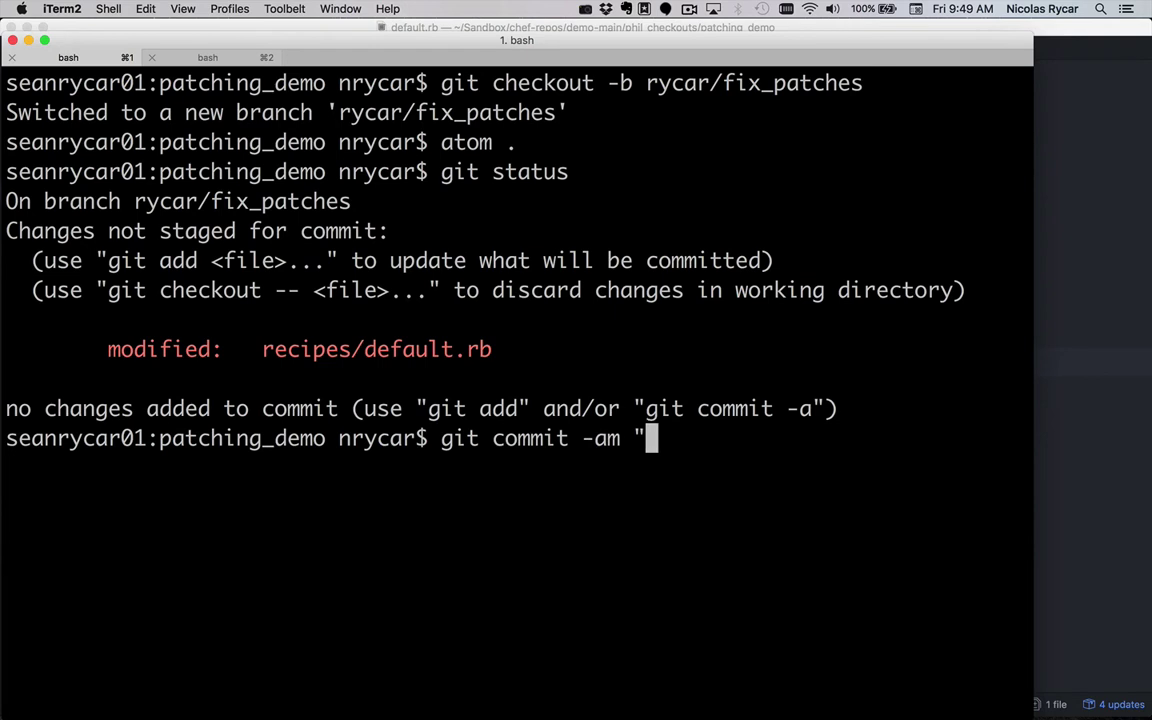
pyautogui.write("Let's actu")
pyautogui.press('BackSpace')
pyautogui.write('t')
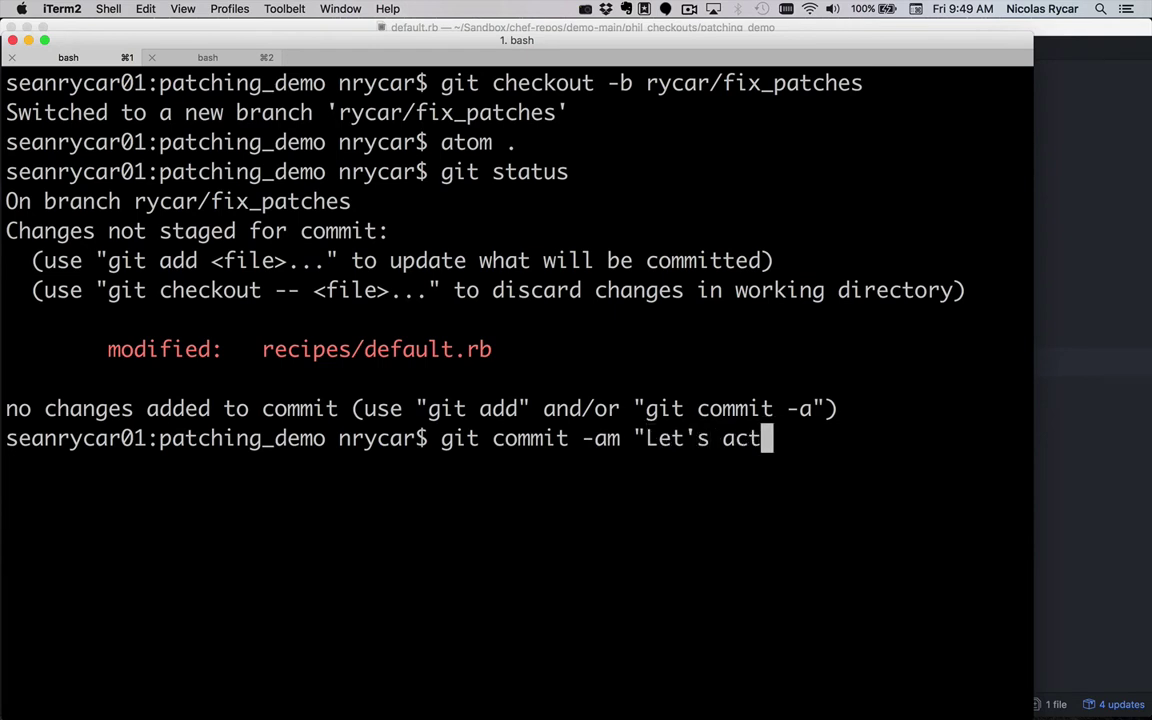
pyautogui.write('ually update things."')
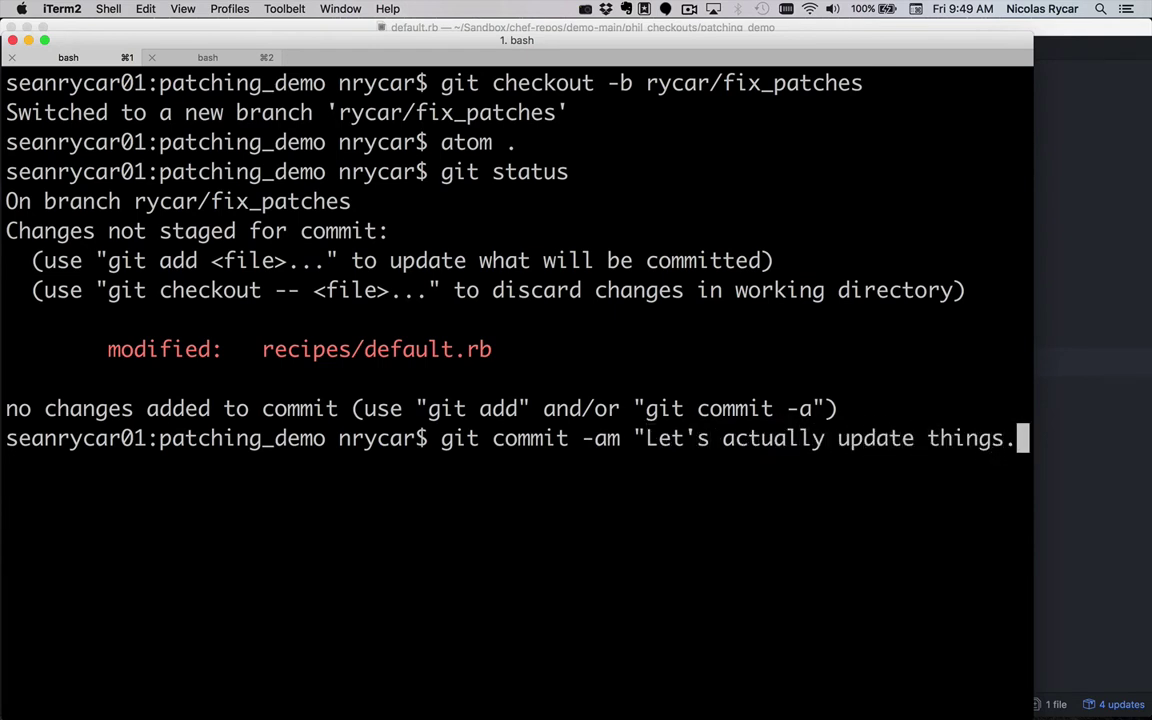
pyautogui.press('Return')
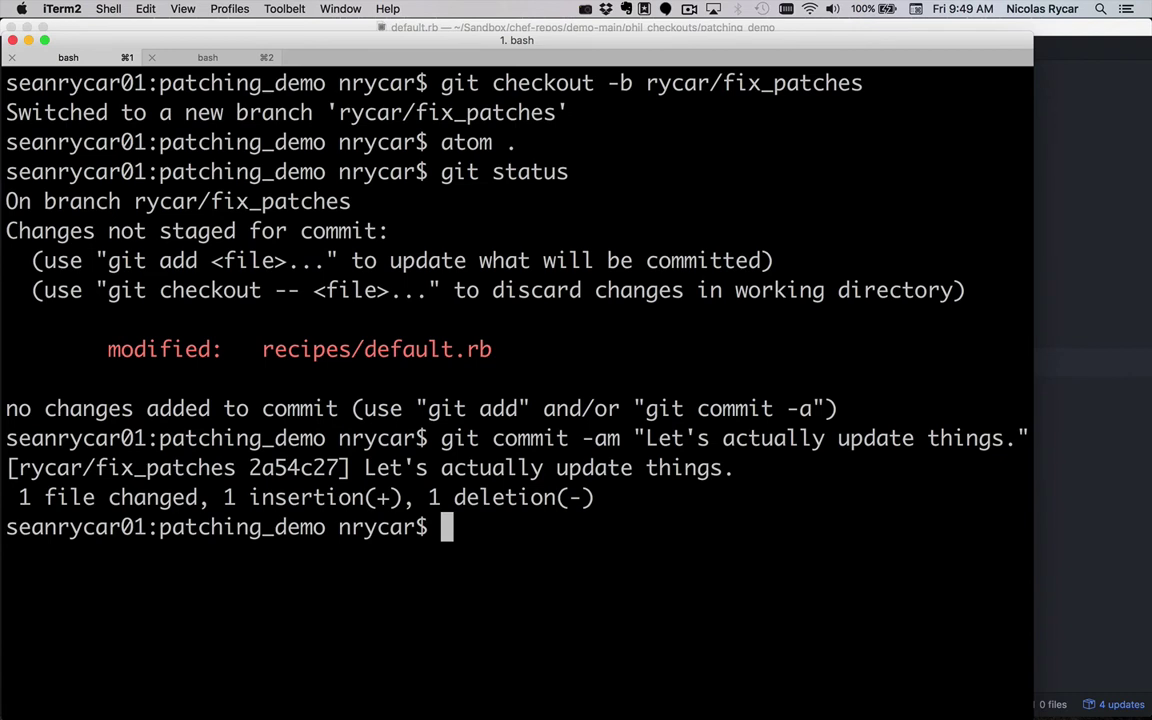
# - Submit the rycar/fix_patches branch to the pipeline with the command "delivery review -a"
pyautogui.write('delivery ')
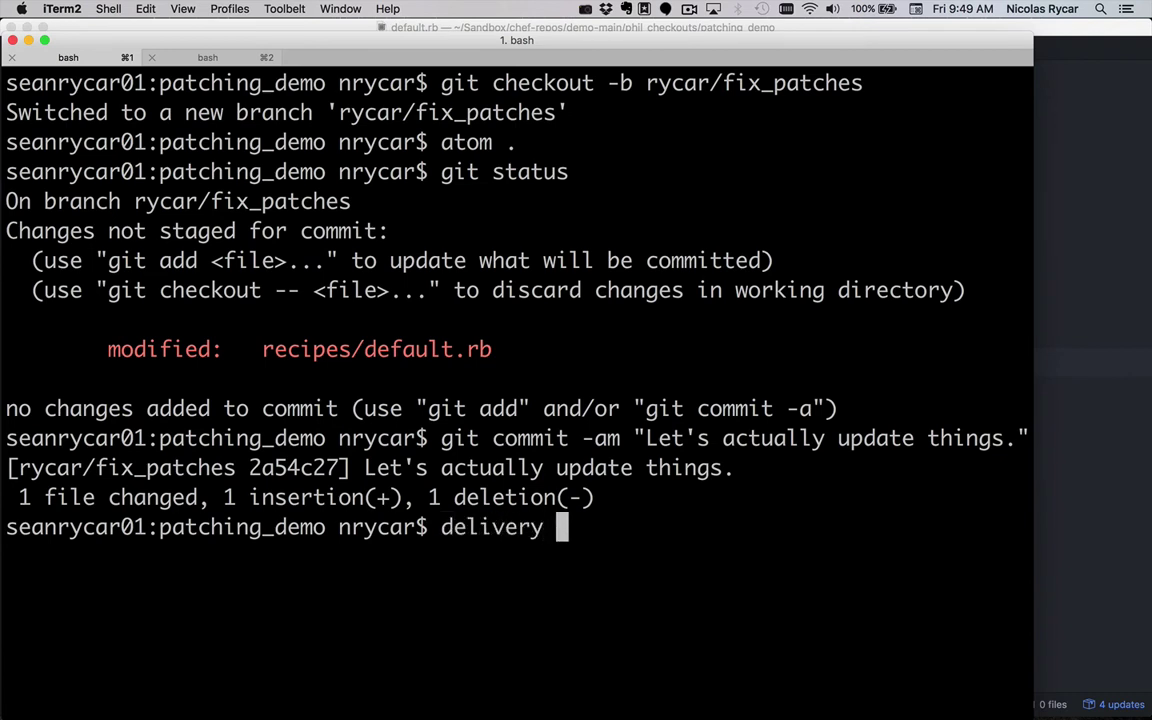
pyautogui.write('review -')
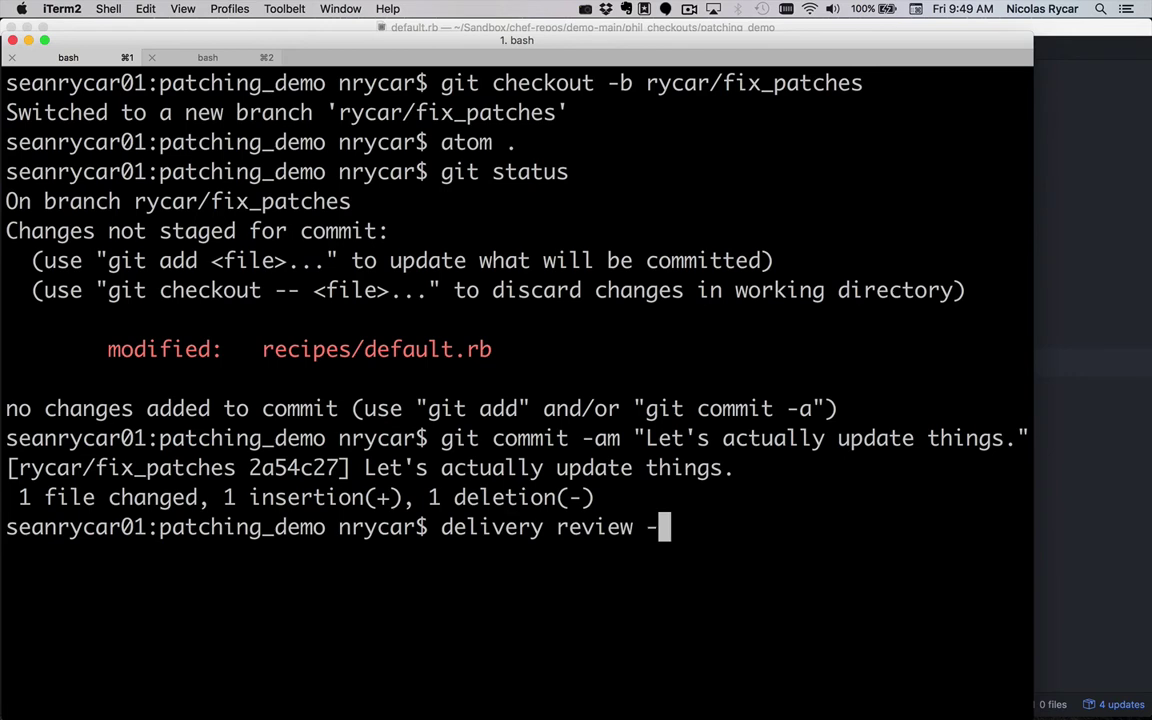
pyautogui.write('a')
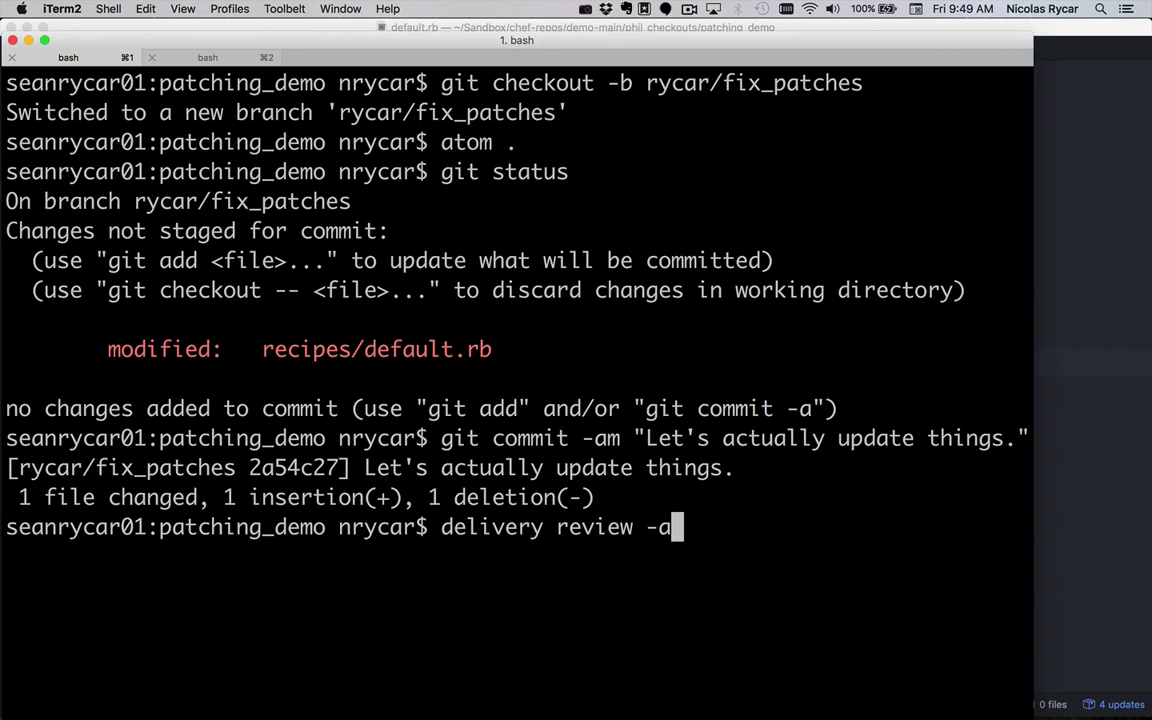
pyautogui.press('Return')
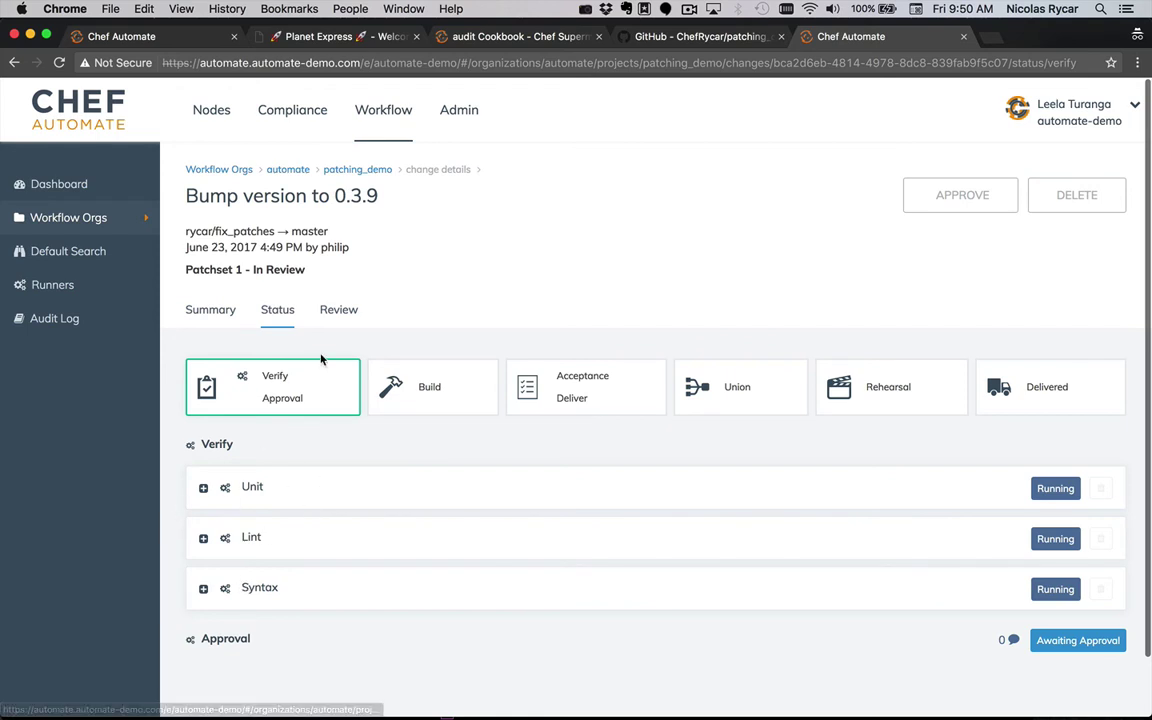
# - Expand the patching_demo project on the Workflow dashboard and open its "Bump version to 0.3.9" change
pyautogui.click(385, 119)
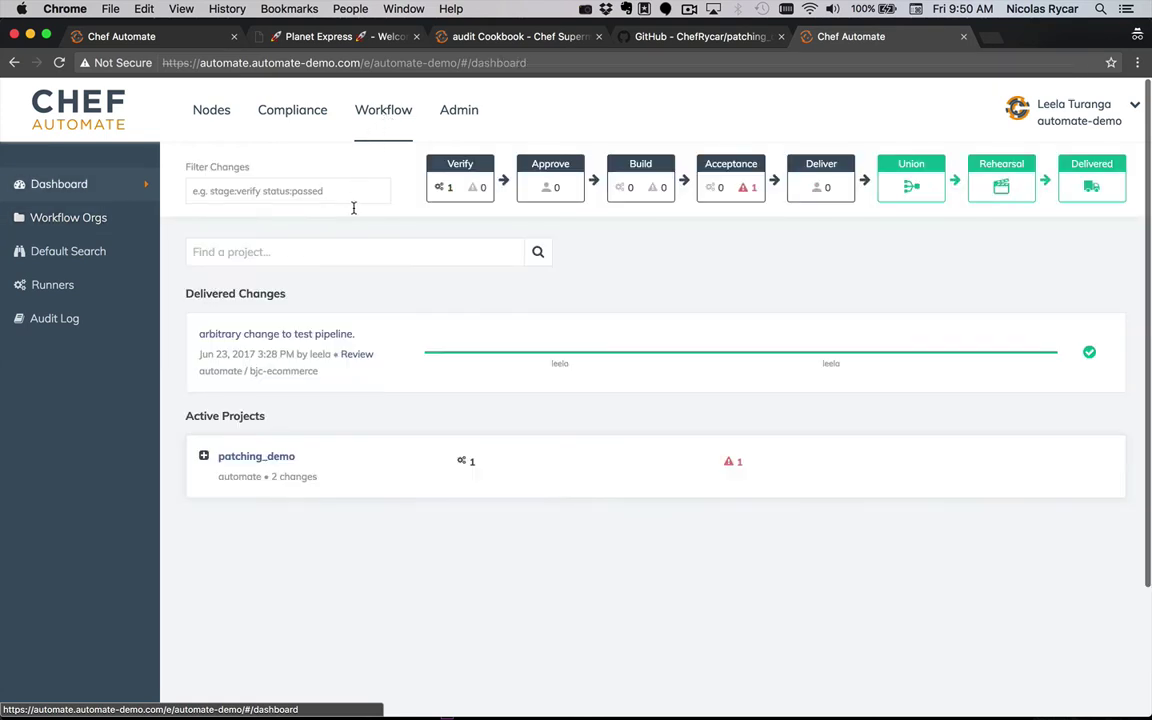
pyautogui.click(206, 458)
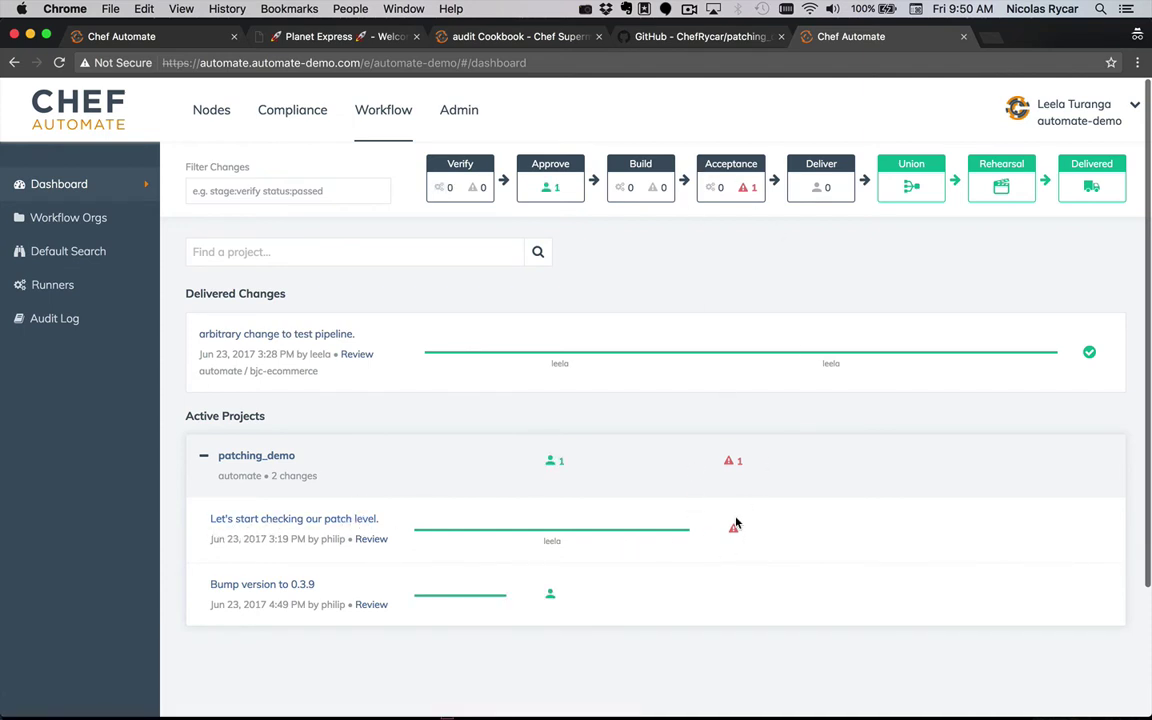
pyautogui.click(268, 585)
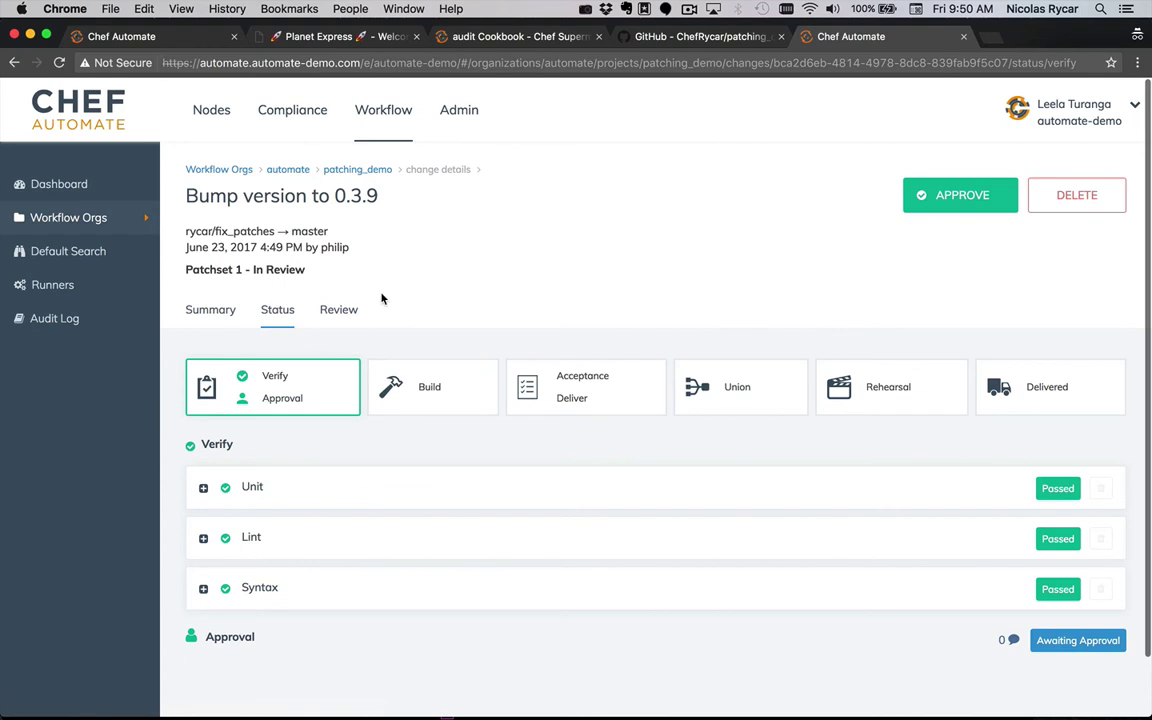
# - Review the change's code differences in recipes/default.rb and metadata.rb
pyautogui.click(339, 311)
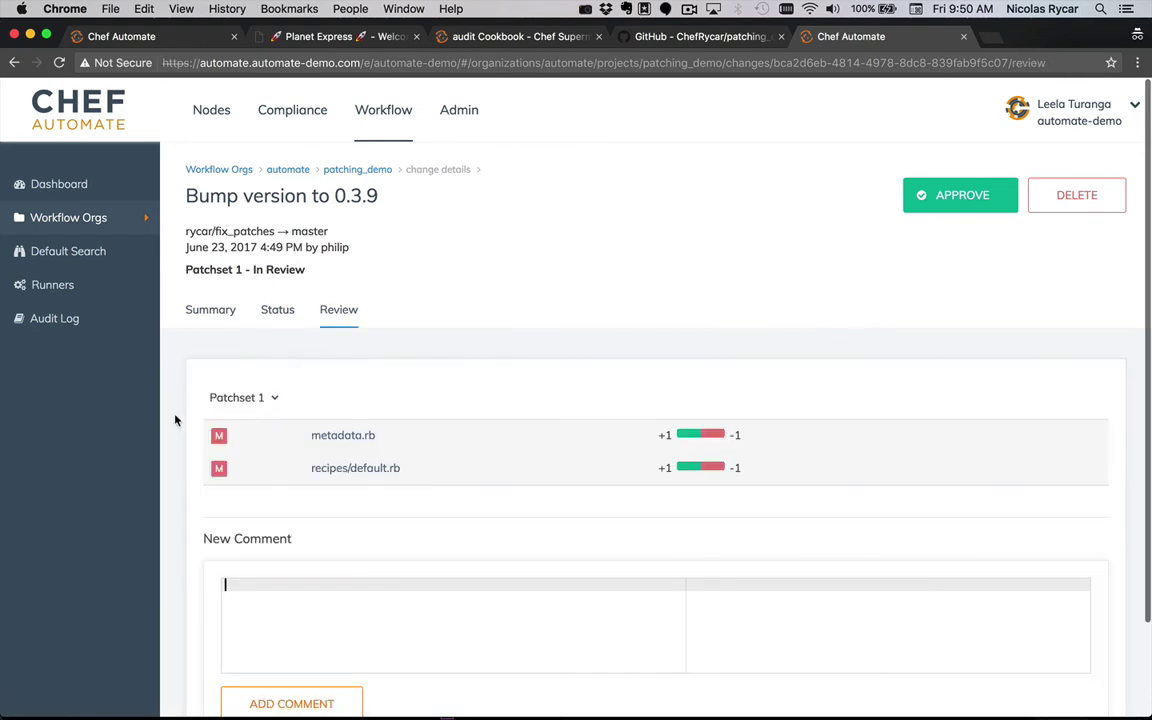
pyautogui.click(350, 471)
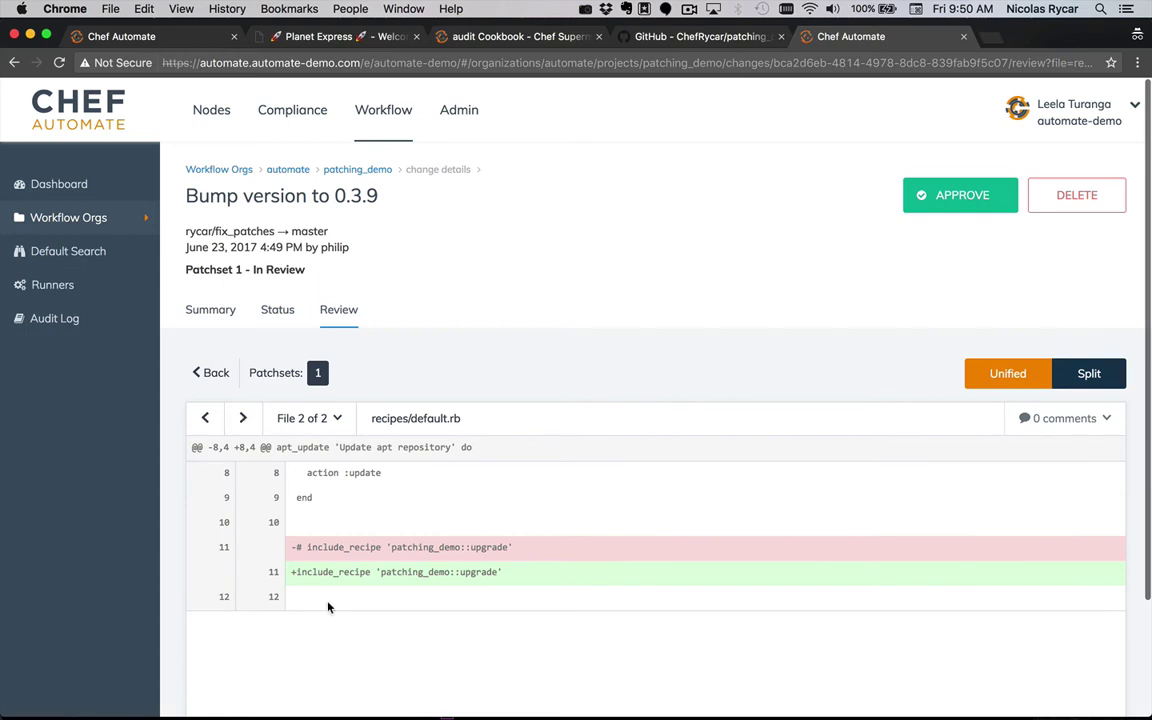
pyautogui.click(227, 417)
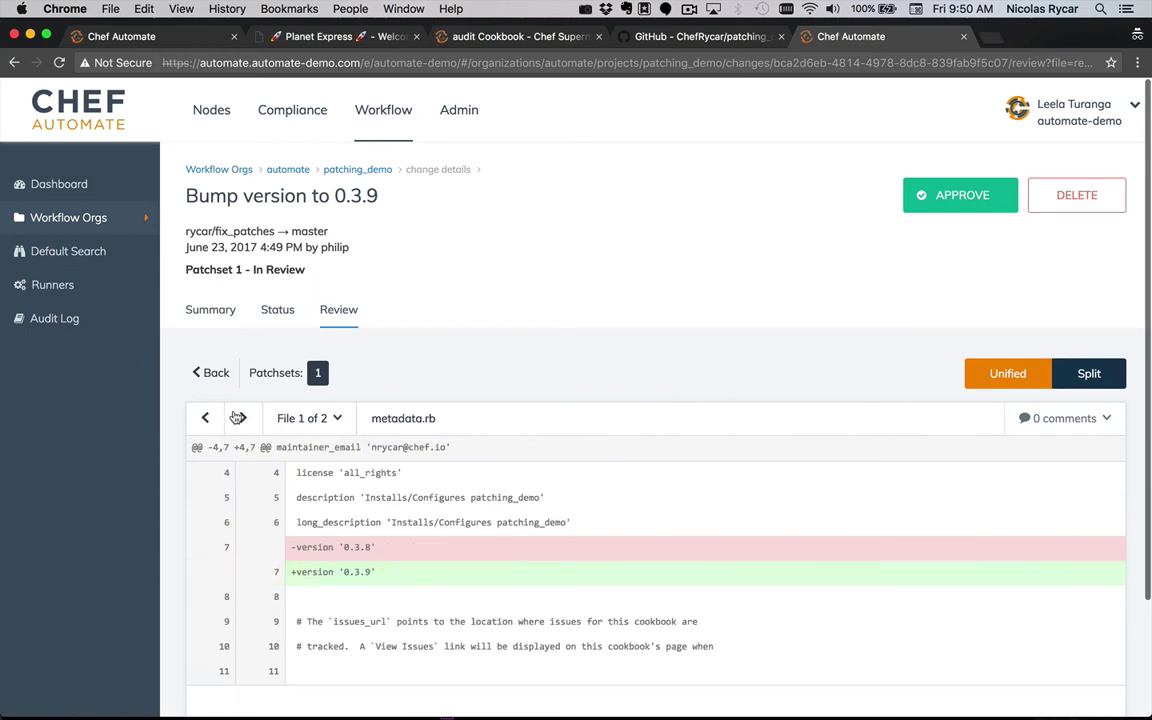
# - Examine the two commits in the change's summary, highlighting the "Bump version to 0.3.9" entry
pyautogui.click(234, 315)
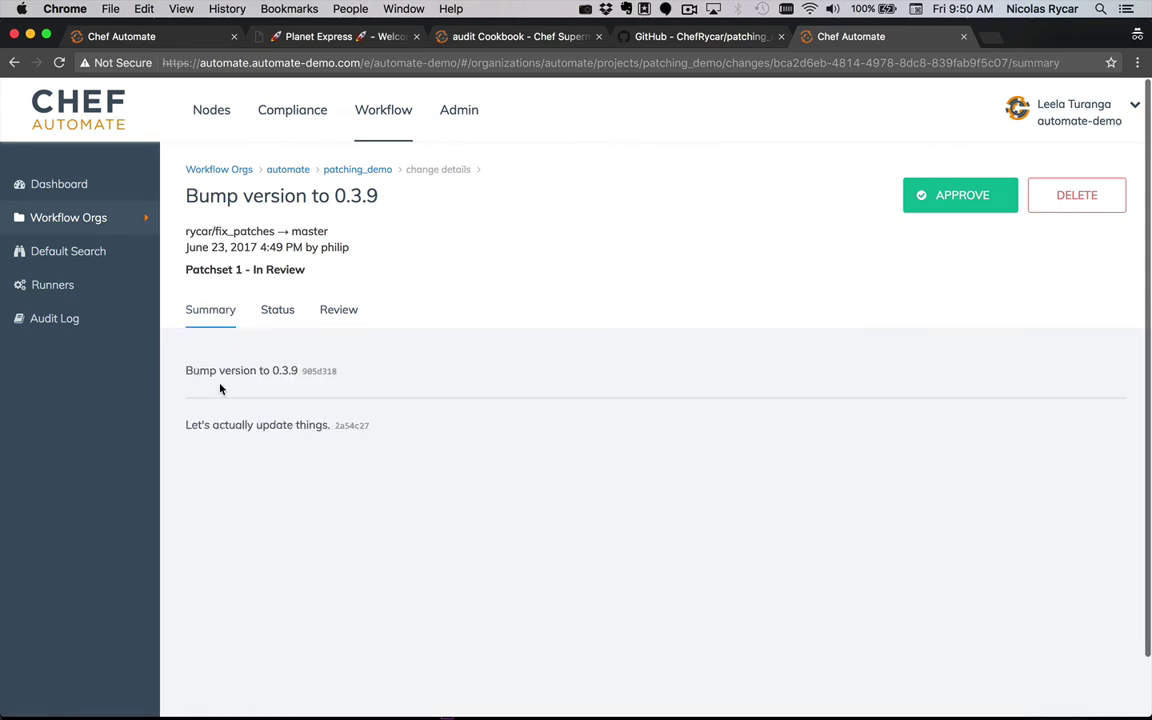
pyautogui.moveTo(185, 370); pyautogui.dragTo(341, 370)
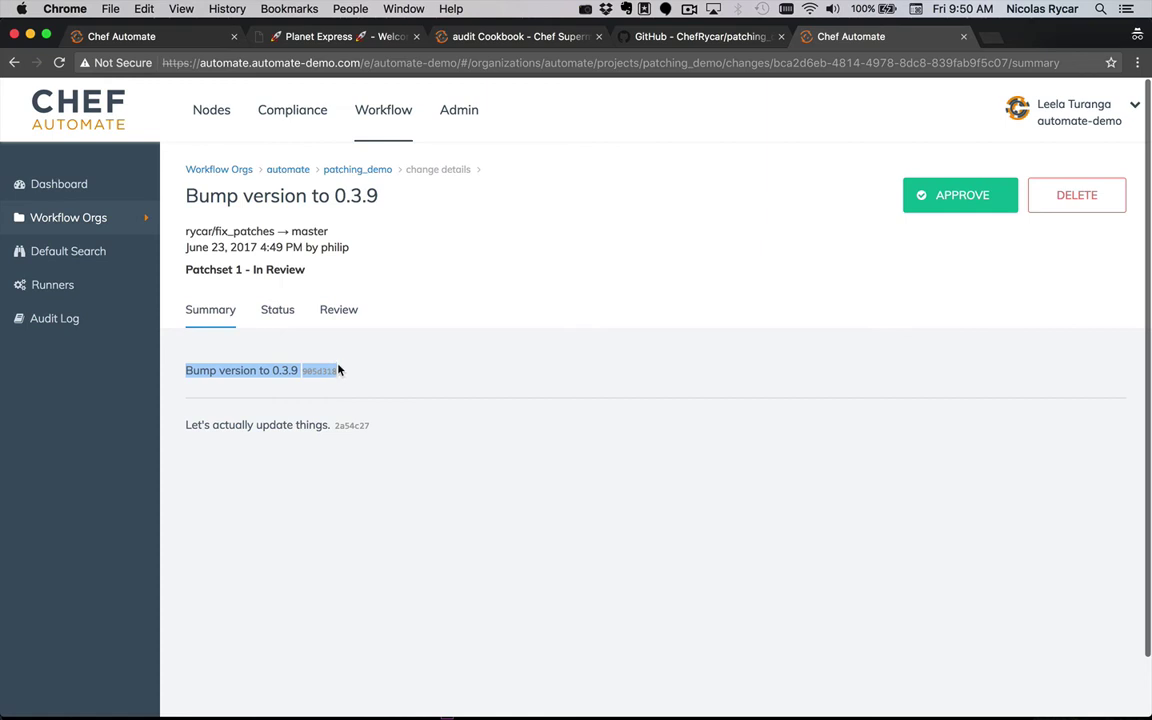
pyautogui.click(205, 437)
pyautogui.tripleClick(211, 429)
pyautogui.doubleClick(237, 372)
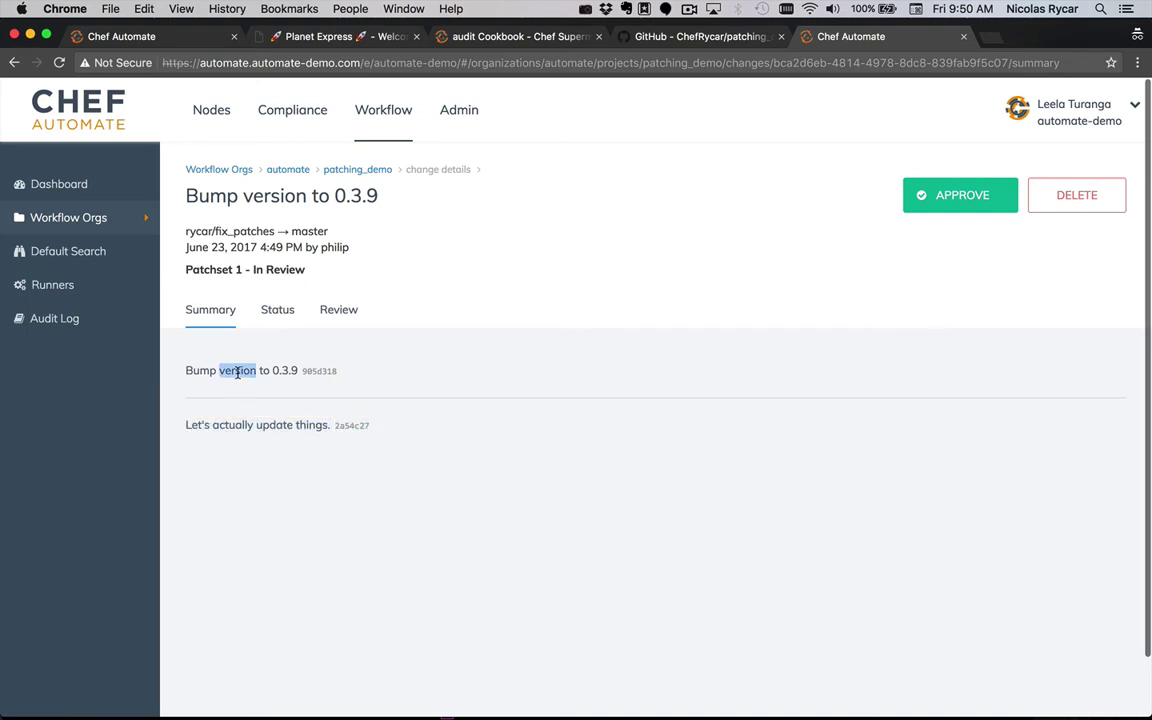
pyautogui.tripleClick(237, 372)
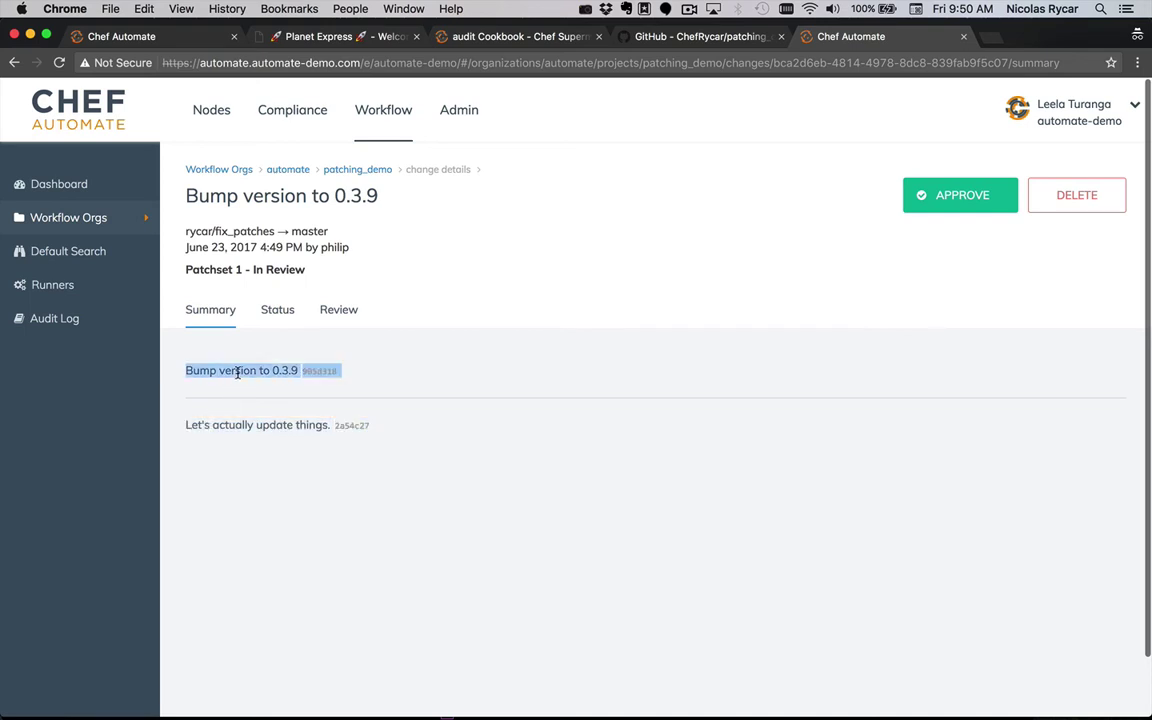
# - Approve the "Bump version to 0.3.9" change from its status page and confirm merging it to master
pyautogui.click(280, 311)
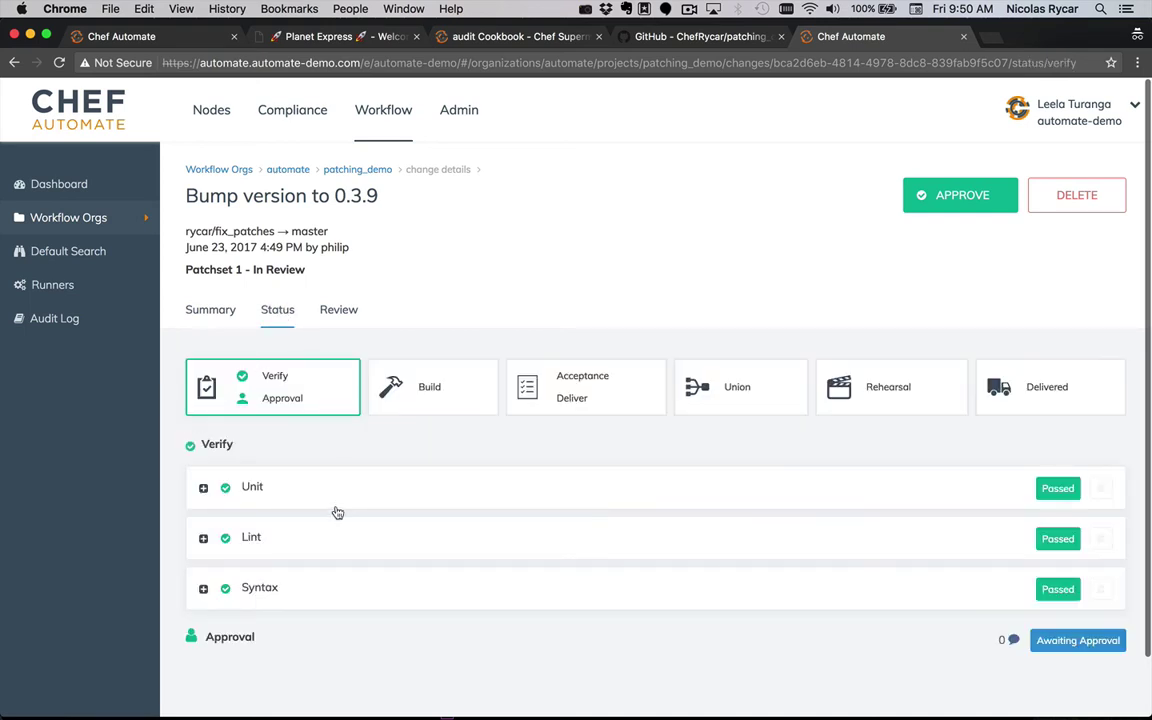
pyautogui.click(965, 194)
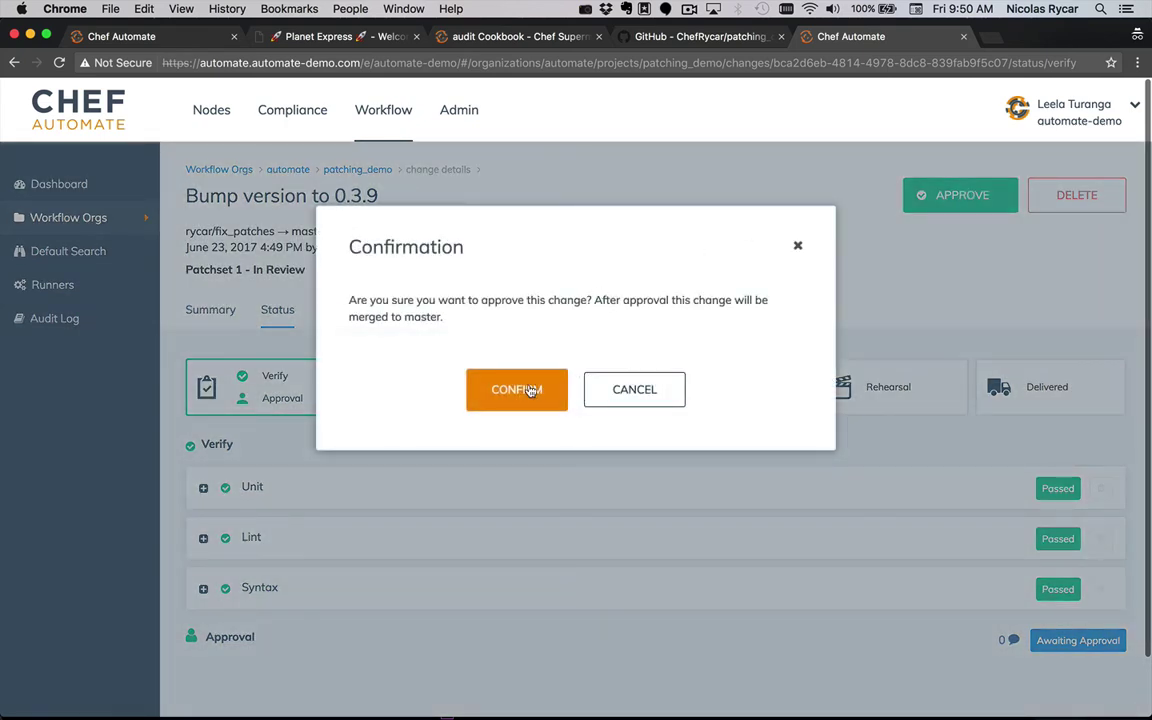
pyautogui.click(551, 393)
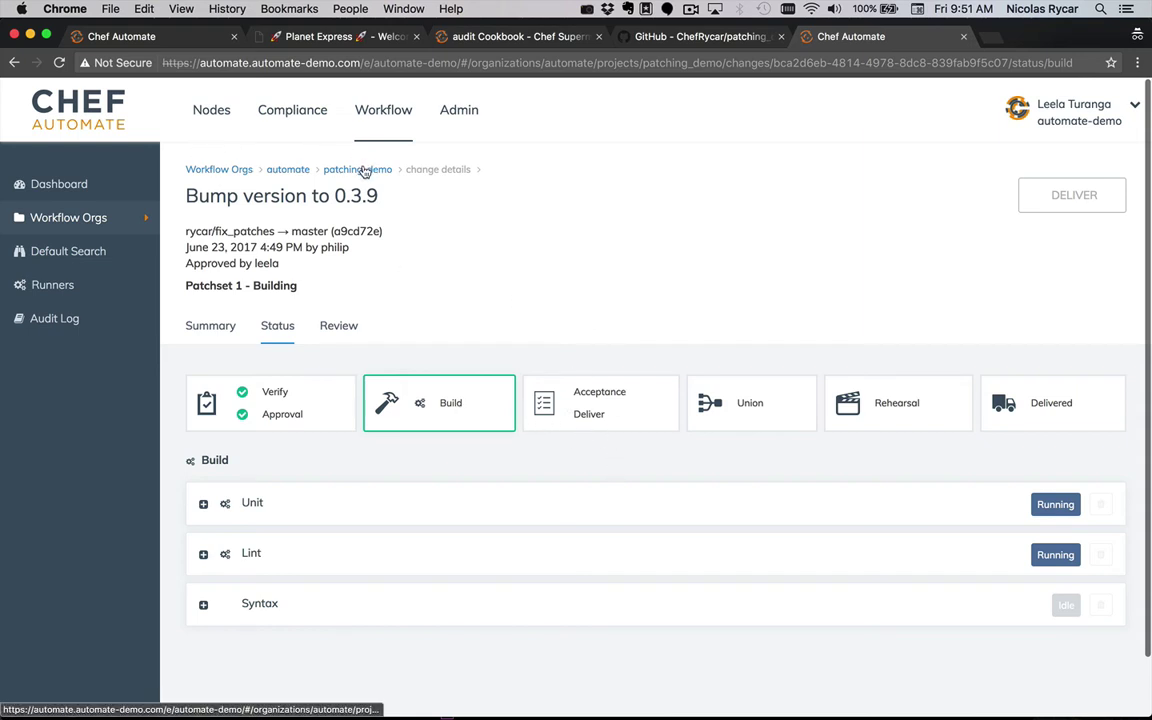
# - Check the progress of the patching_demo changes on the Workflow dashboard
pyautogui.click(361, 95)
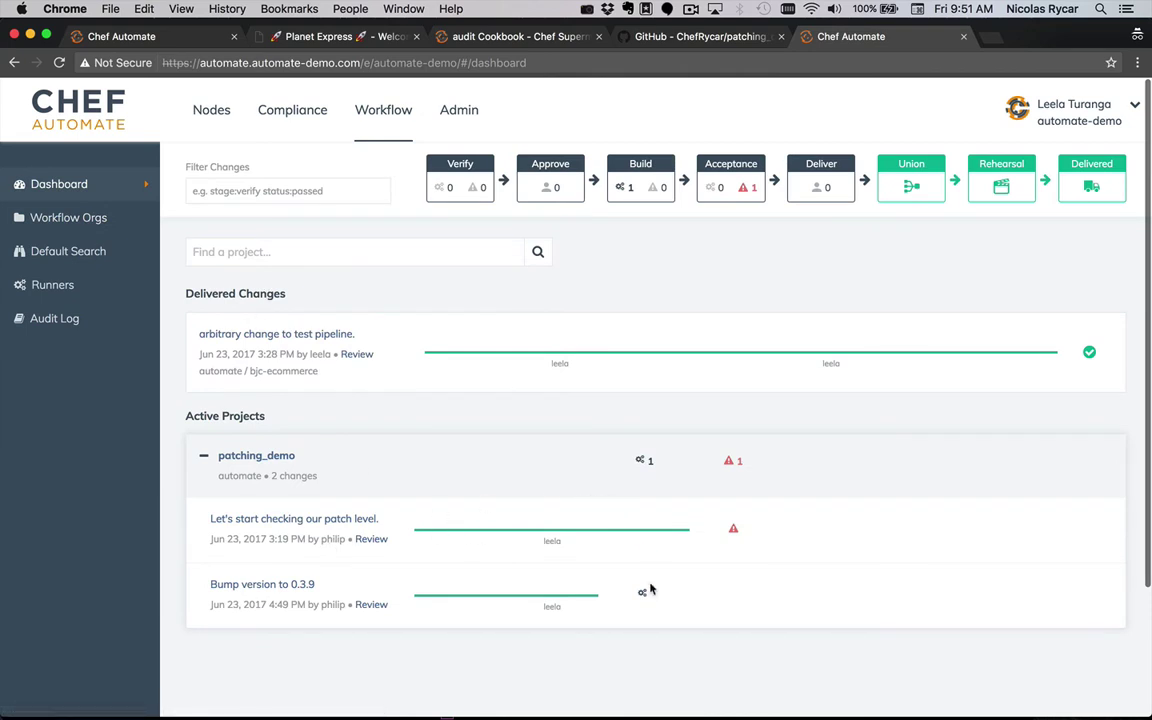
pyautogui.scroll(1, 631, 441)
pyautogui.scroll(-1, 631, 441)
# - Inspect the ecomacceptance node's run details from the node list and view the Compliance overview
pyautogui.click(229, 117)
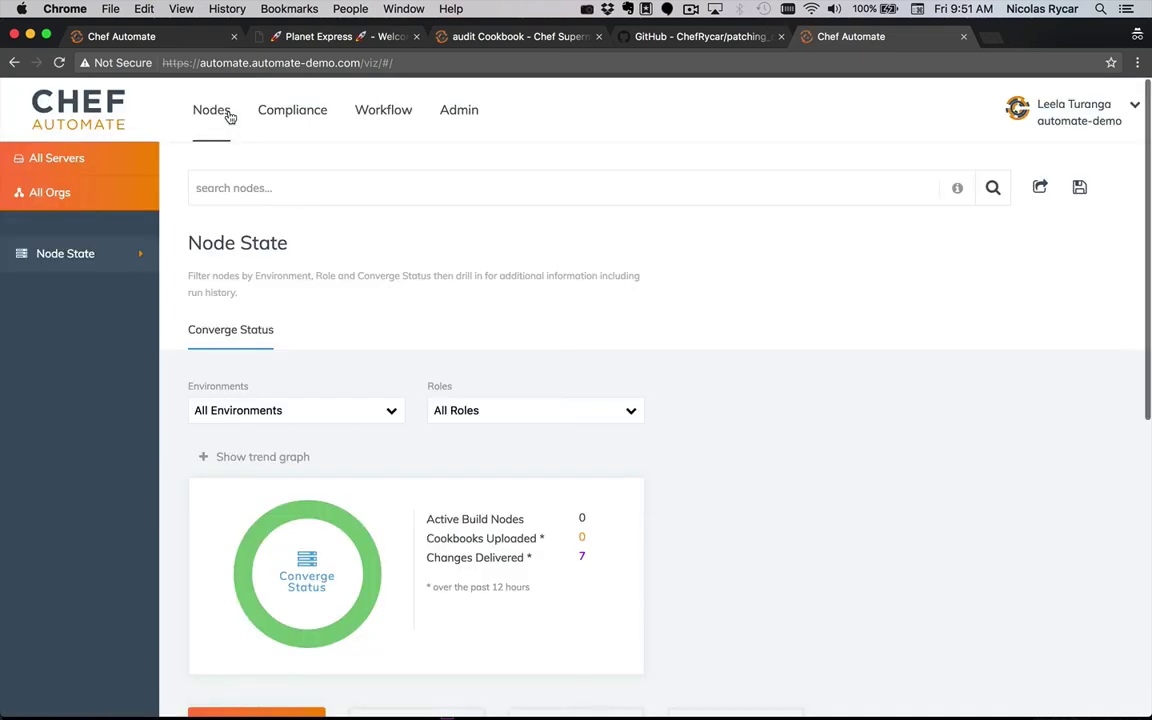
pyautogui.scroll(-5, 229, 117)
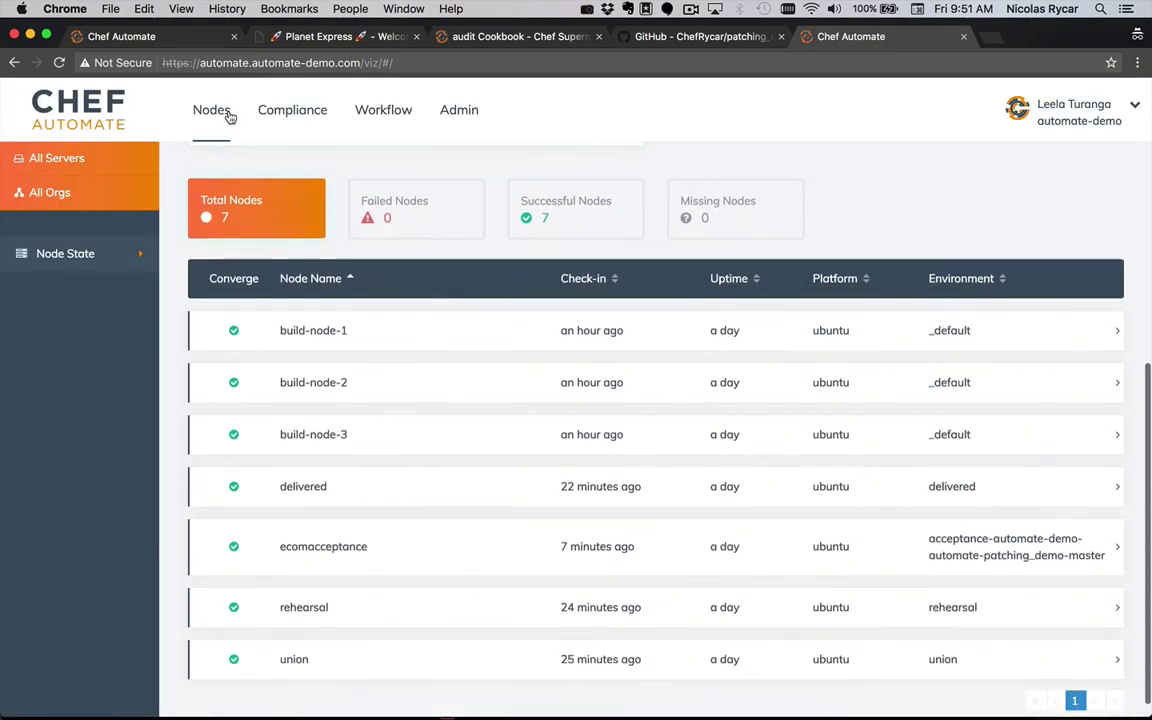
pyautogui.scroll(2, 229, 117)
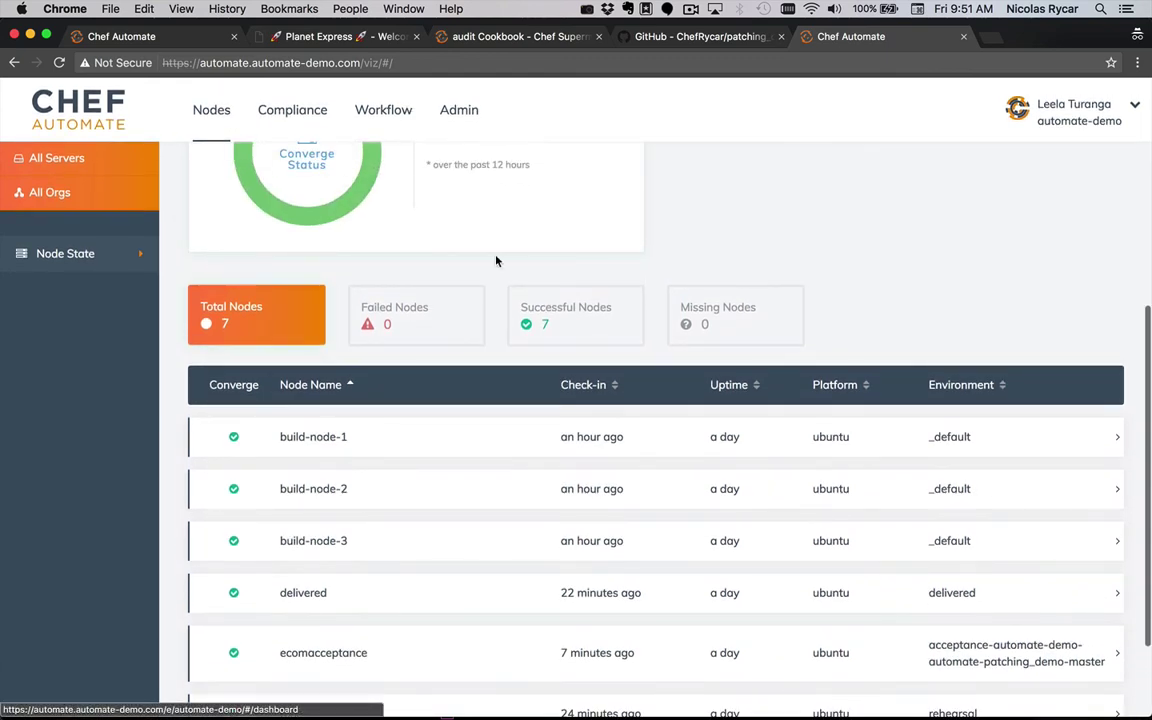
pyautogui.scroll(-2, 406, 412)
pyautogui.scroll(-1, 406, 412)
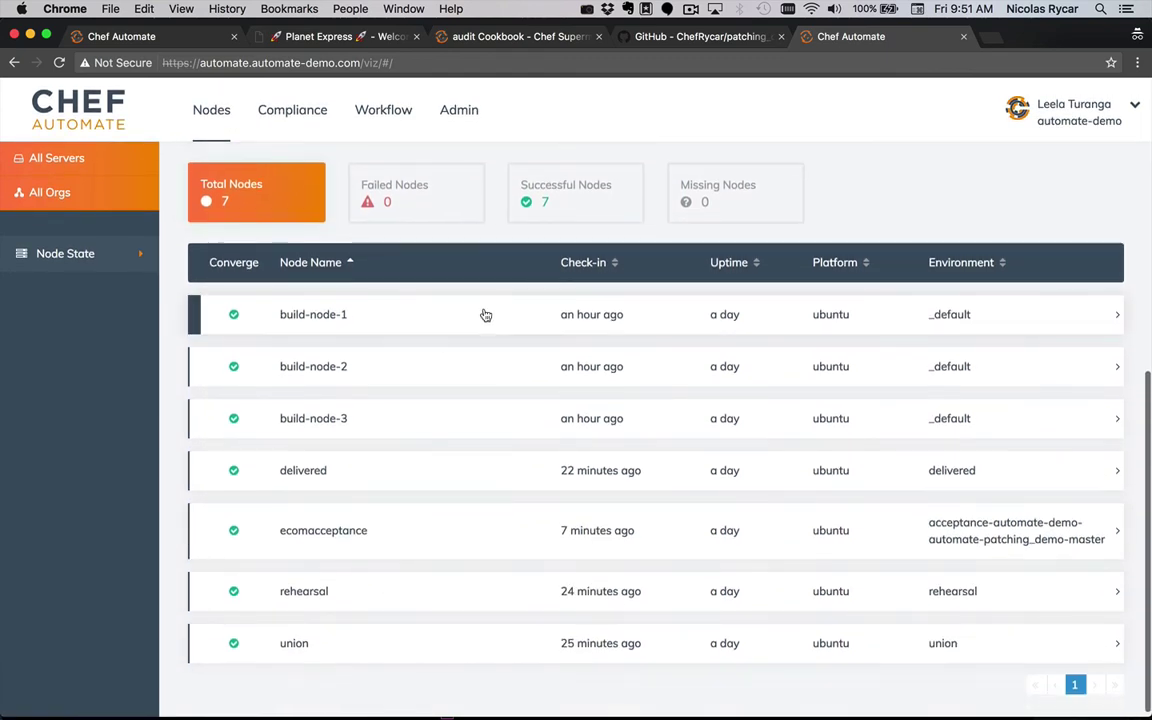
pyautogui.click(281, 540)
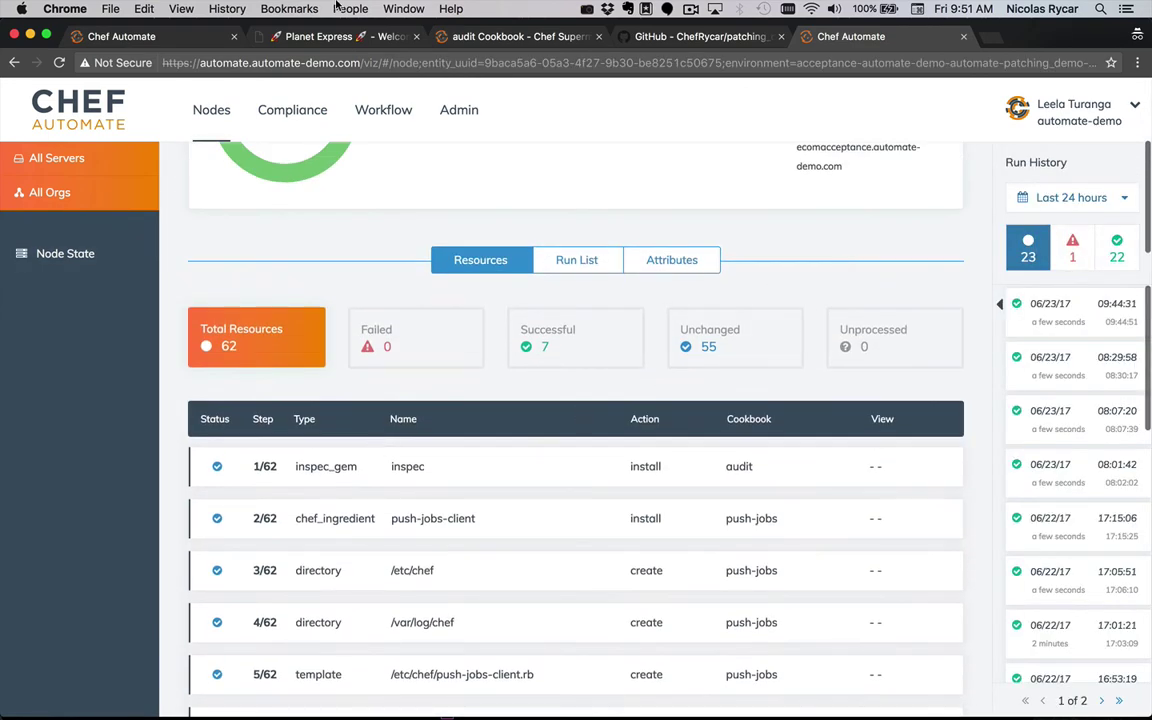
pyautogui.click(274, 114)
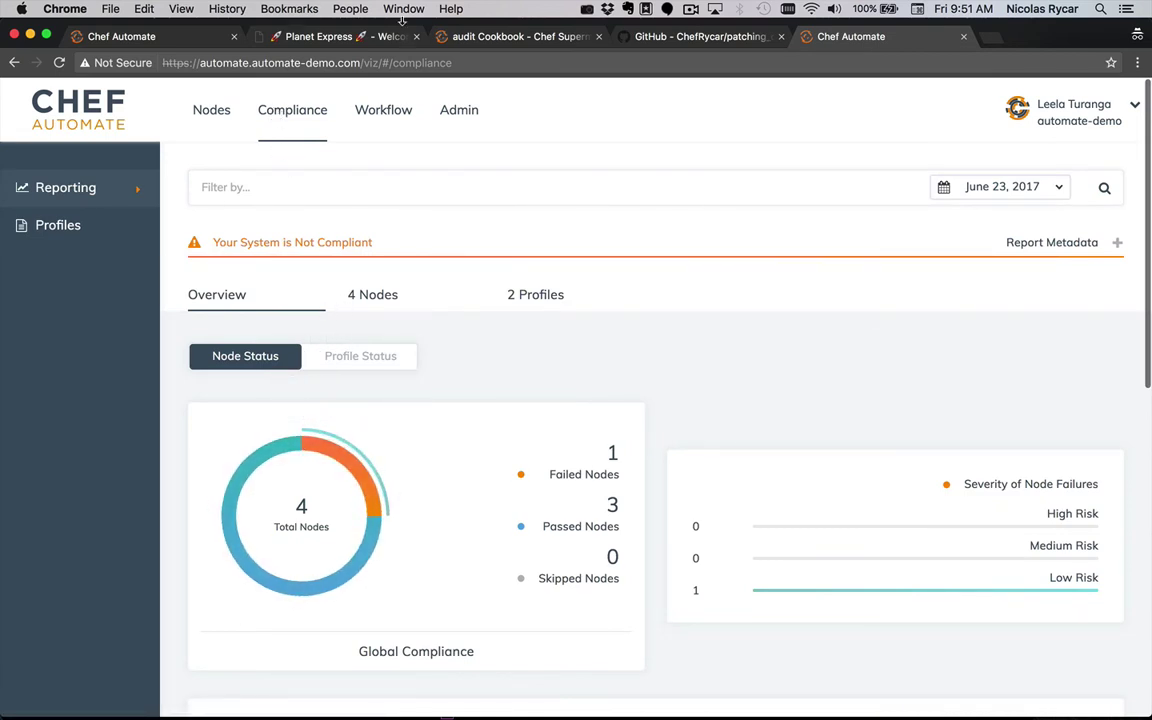
# - Open the "Bump version to 0.3.9" change from the Workflow dashboard, view the Build stage's Publish log and close it
pyautogui.click(369, 112)
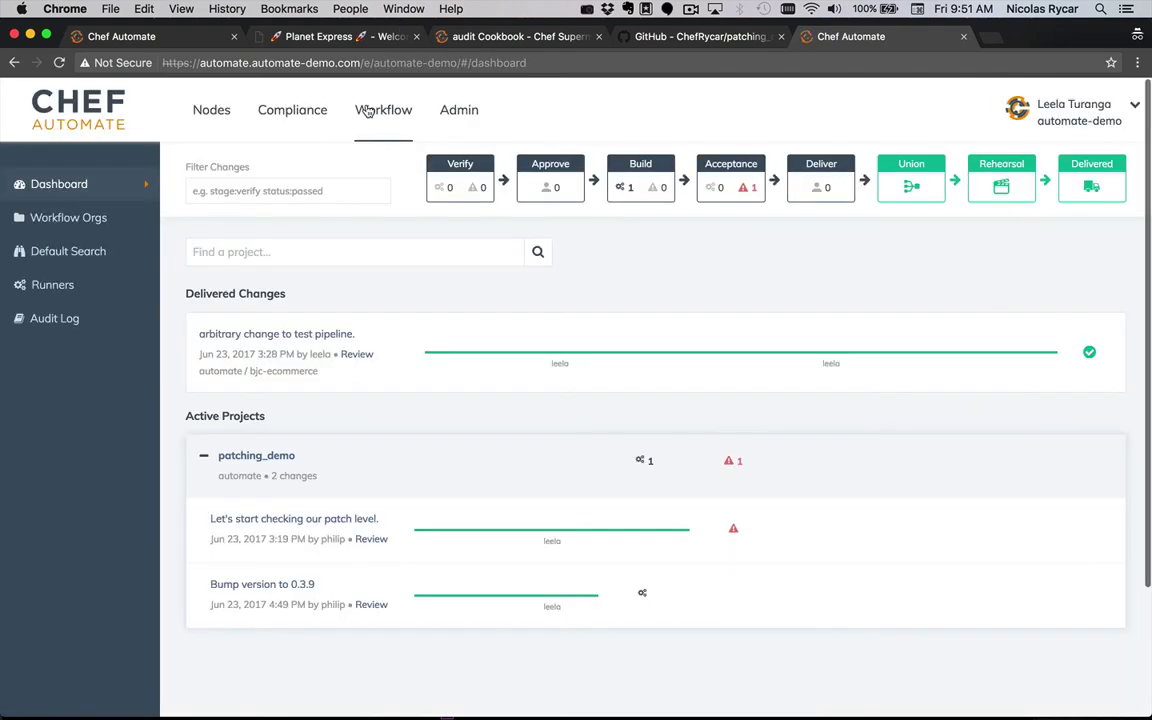
pyautogui.click(295, 585)
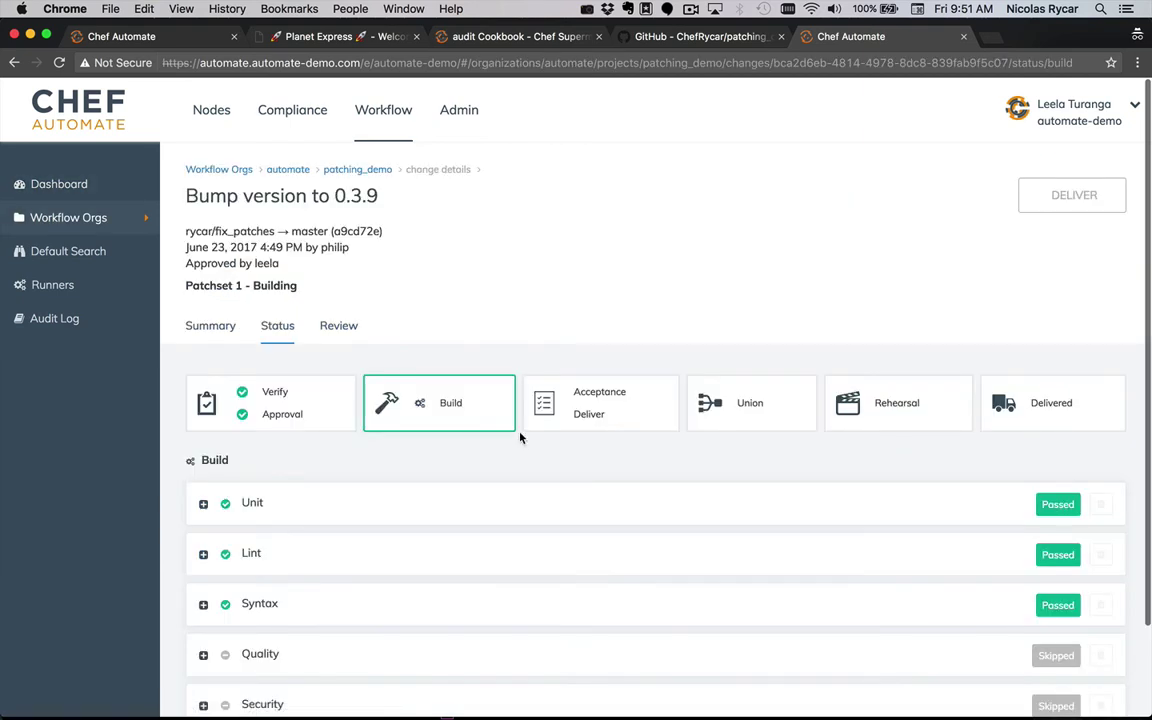
pyautogui.scroll(-2, 521, 437)
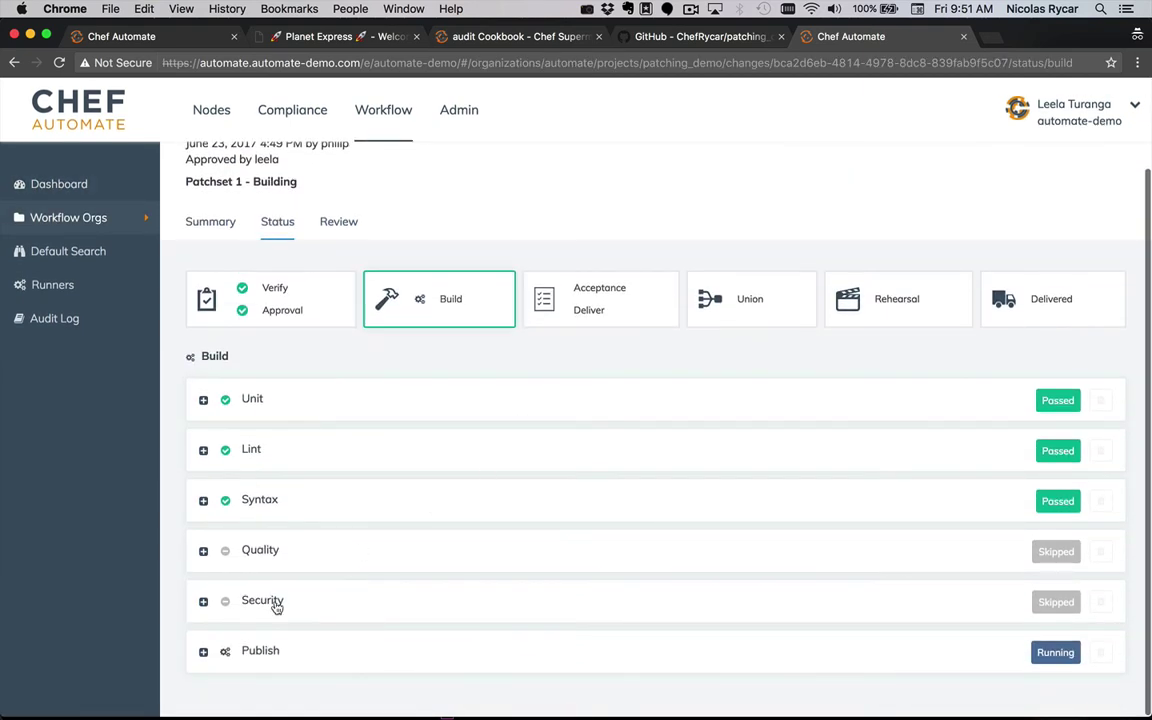
pyautogui.click(201, 652)
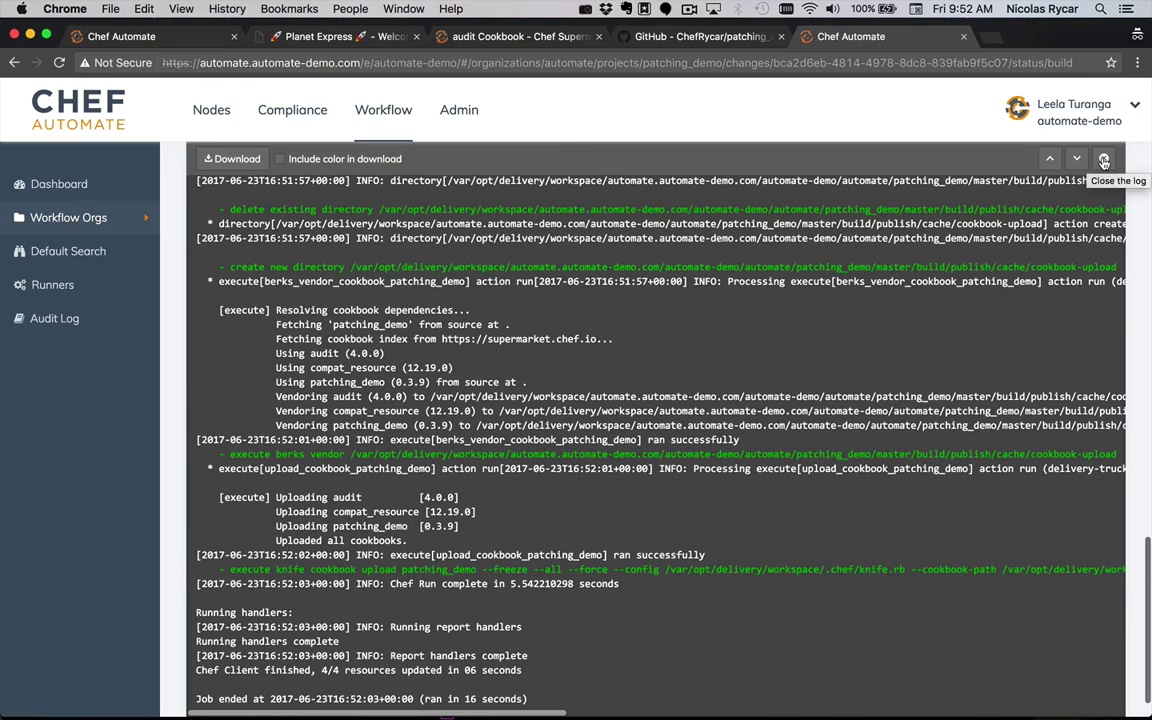
pyautogui.click(1104, 162)
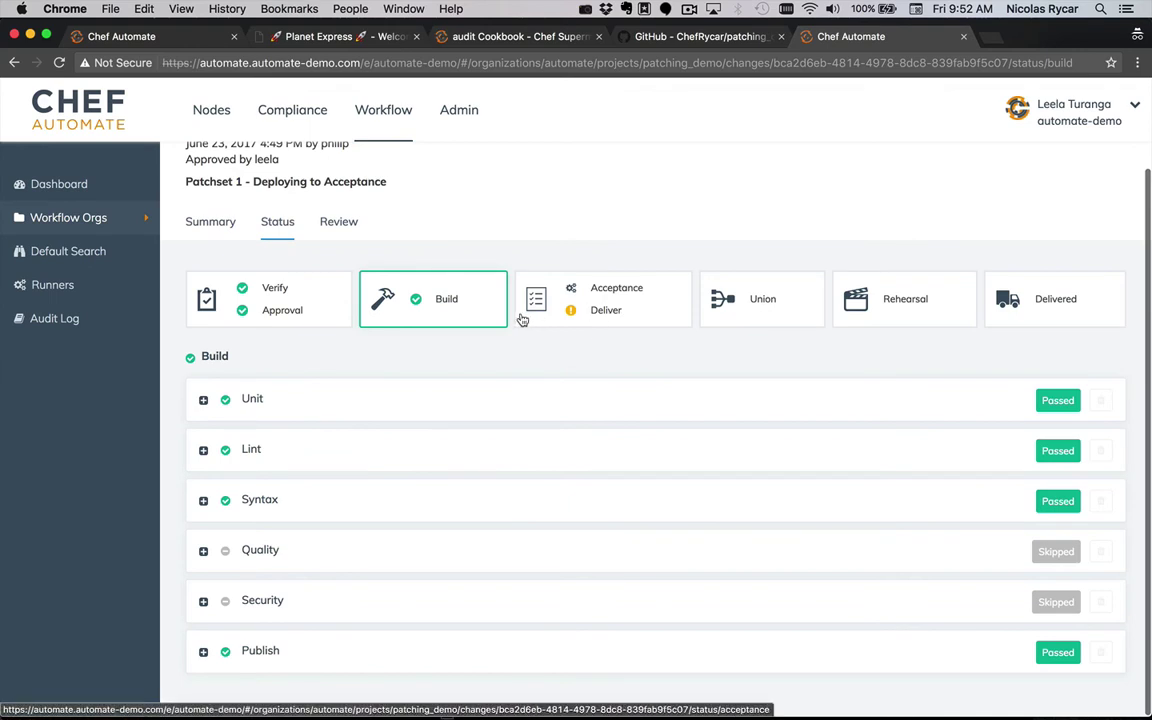
# - Show the change's Acceptance stage, glance at the Planet Express store site and return to the change
pyautogui.click(647, 303)
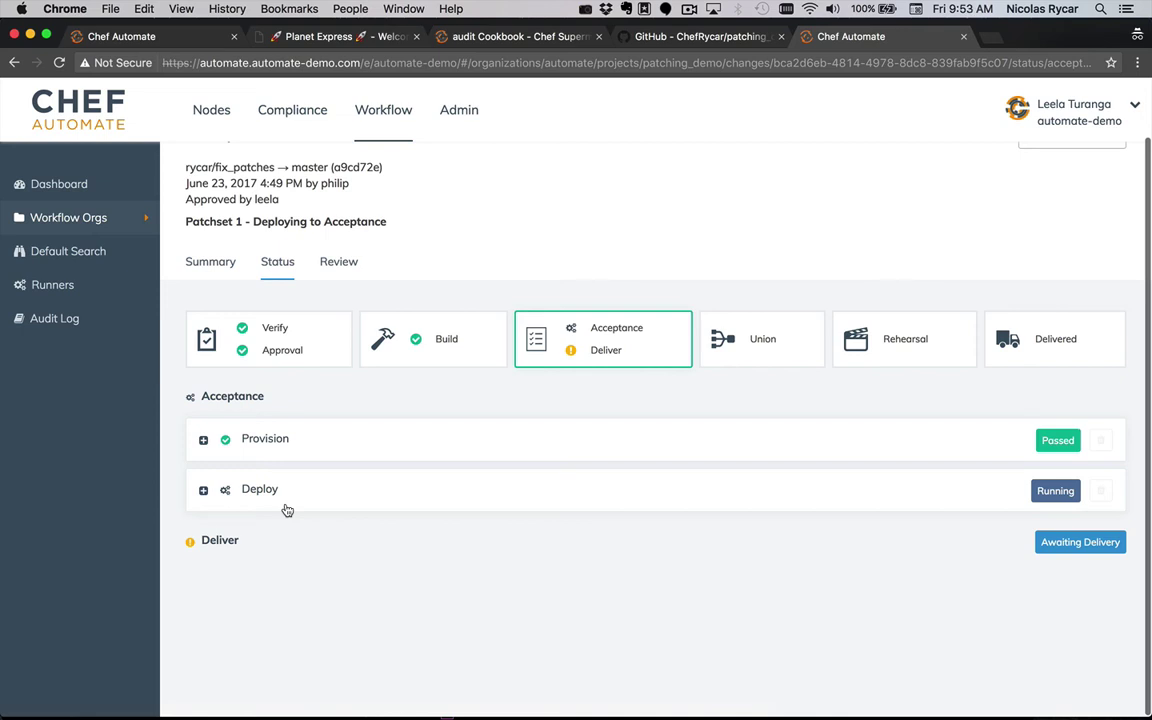
pyautogui.click(333, 34)
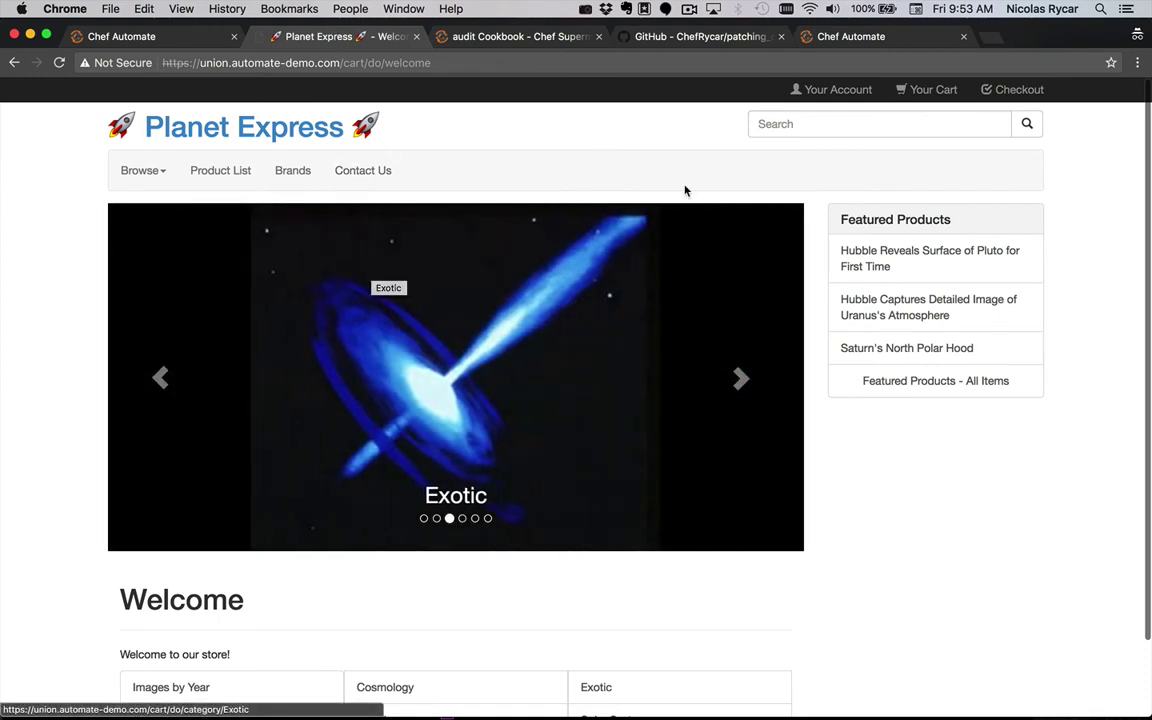
pyautogui.click(861, 39)
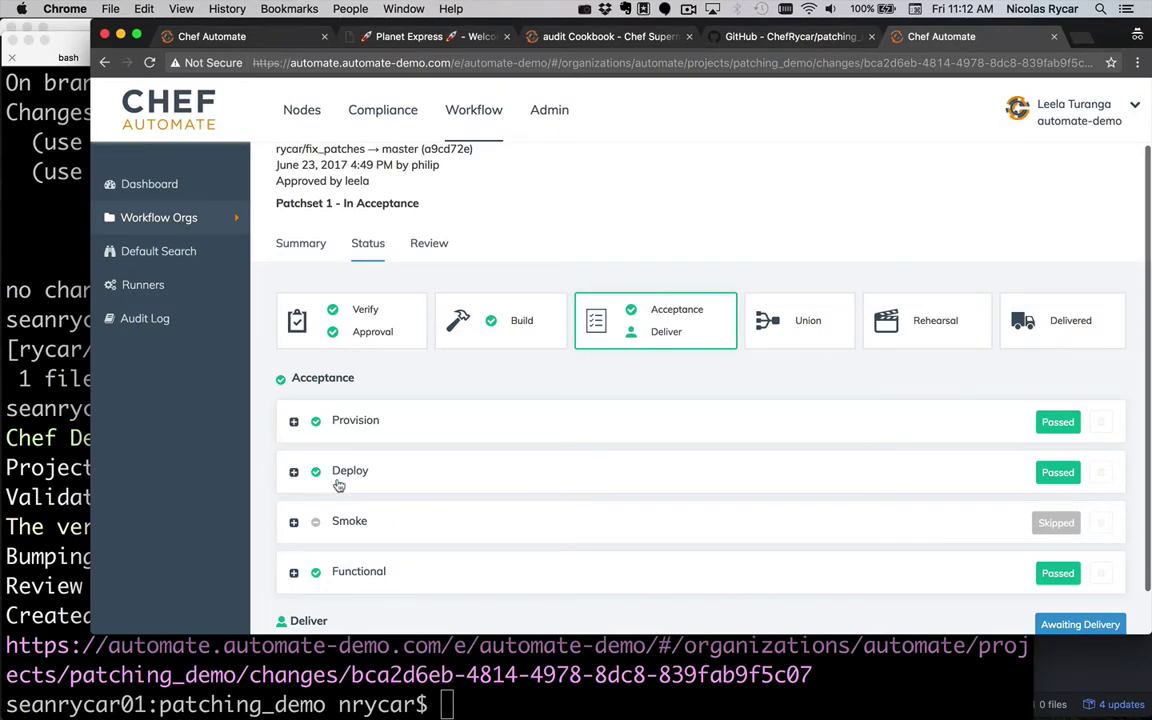
# - Open the Acceptance stage's Functional log and highlight the execute line reporting ecomacceptance's latest result
pyautogui.click(293, 571)
pyautogui.moveTo(320, 488); pyautogui.dragTo(676, 488)
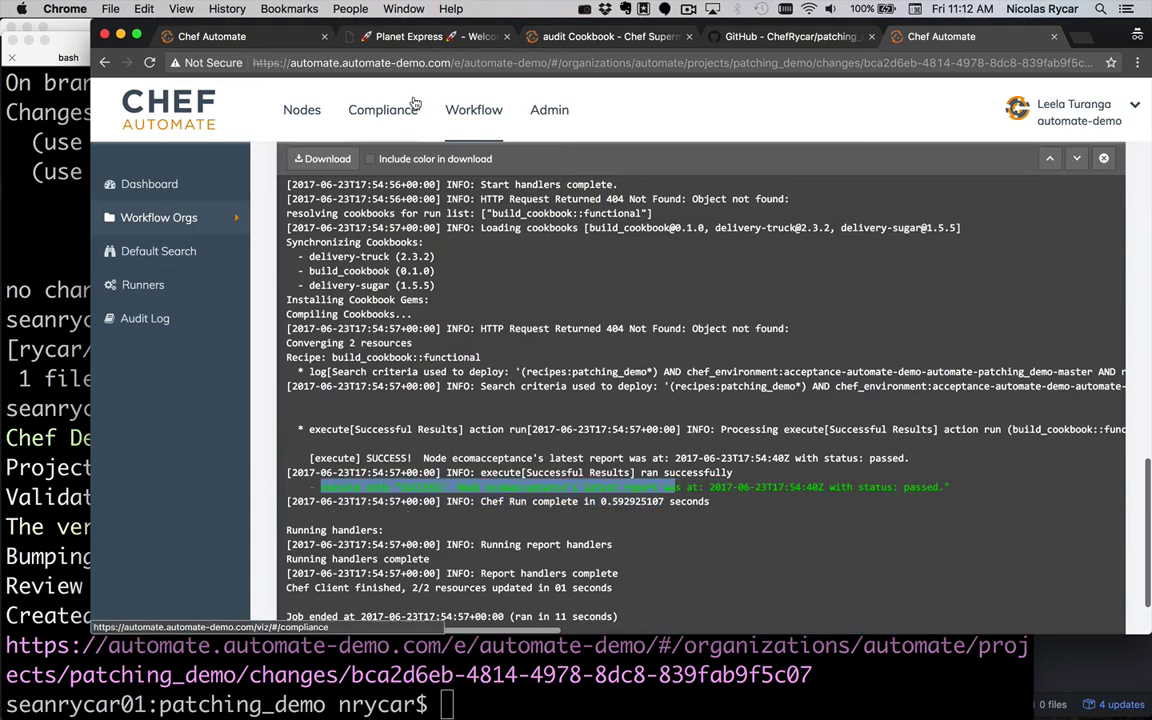
# - Check the ecomacceptance node's compliance scan results, expand its passed profiles and close the results
pyautogui.click(384, 110)
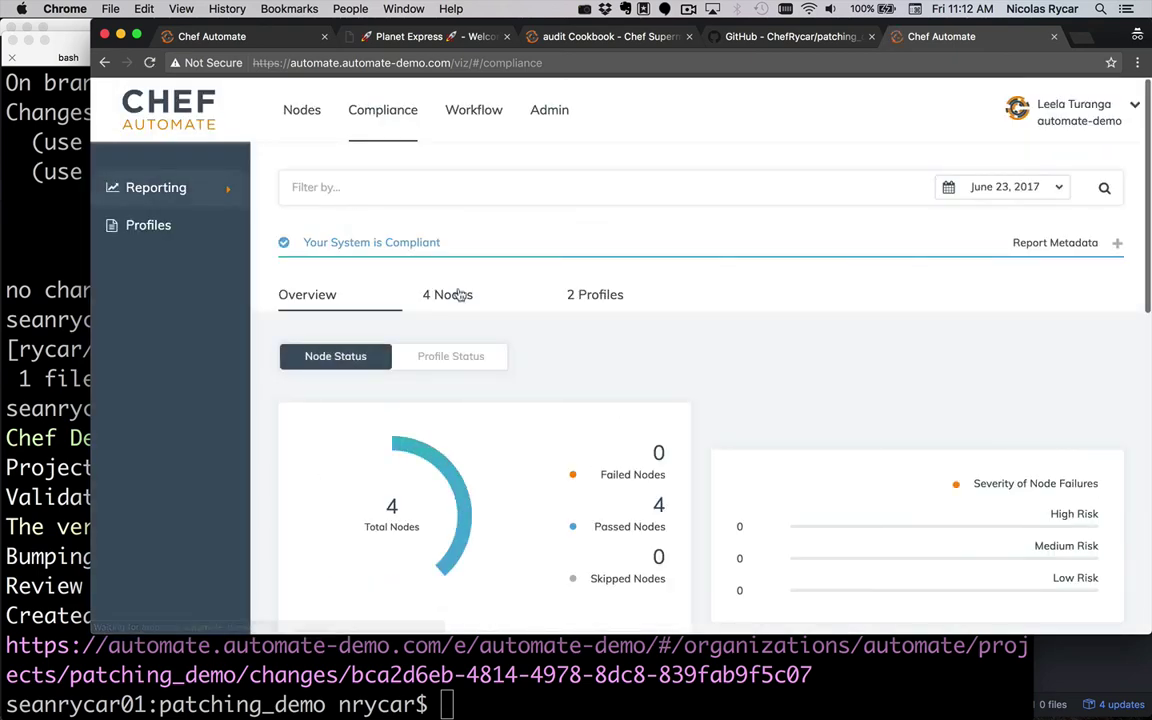
pyautogui.click(455, 295)
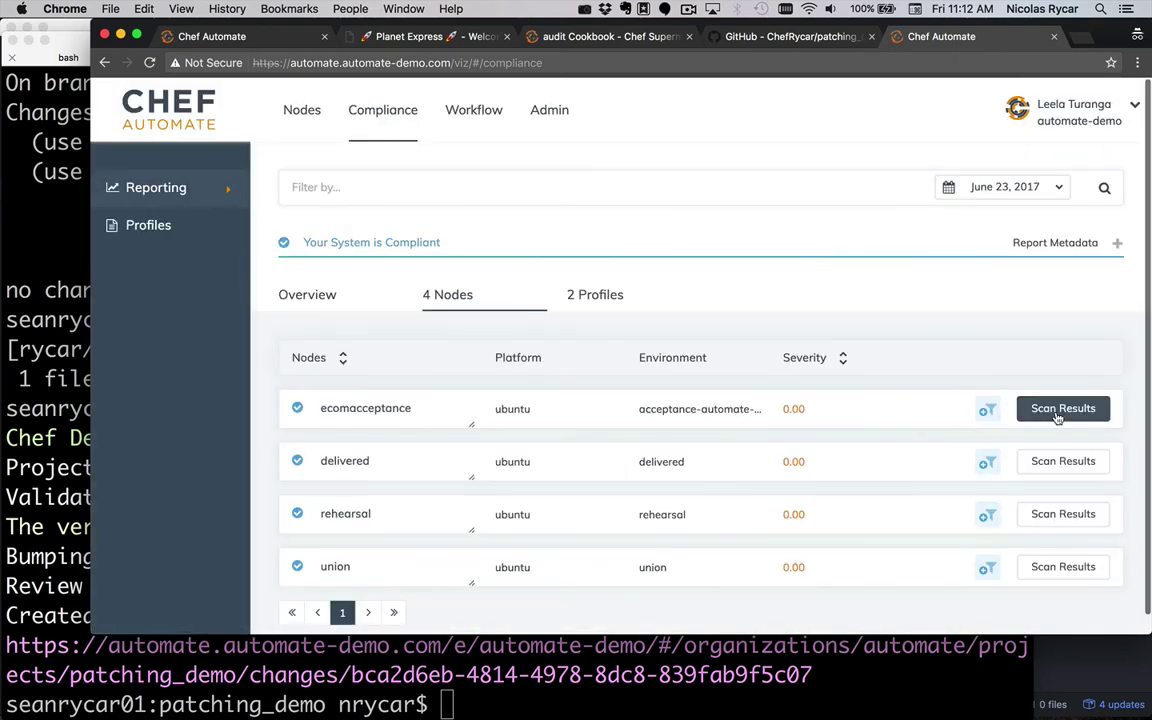
pyautogui.click(1023, 409)
pyautogui.click(838, 237)
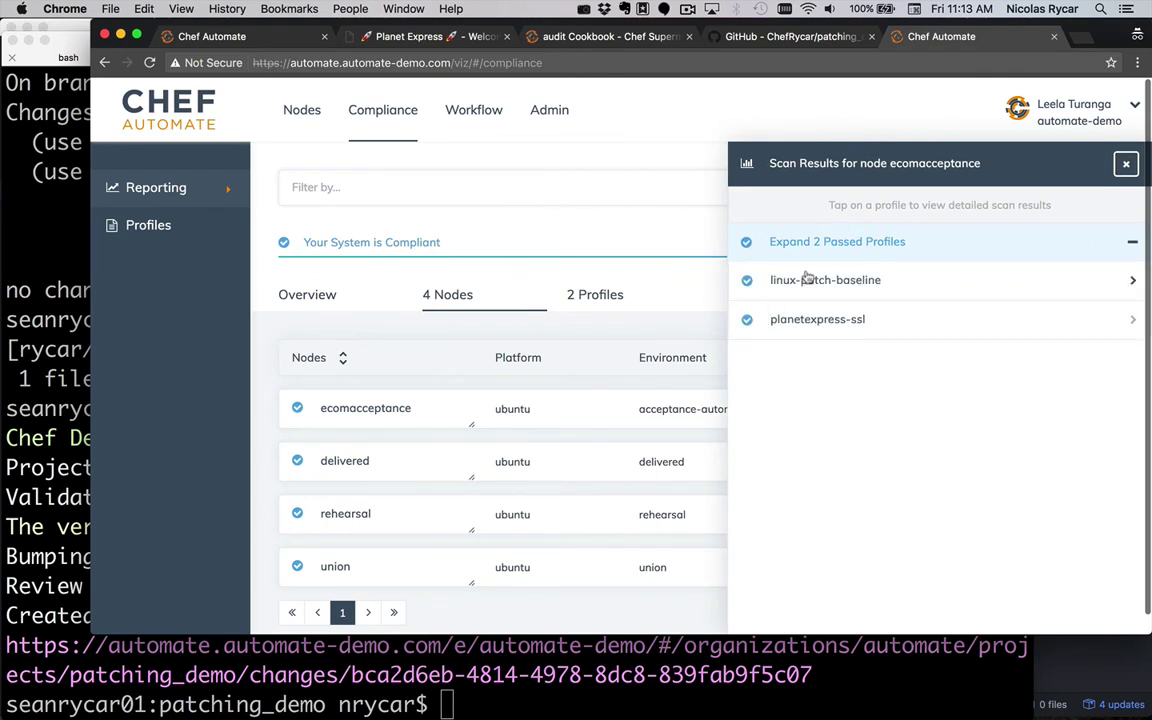
pyautogui.click(1126, 166)
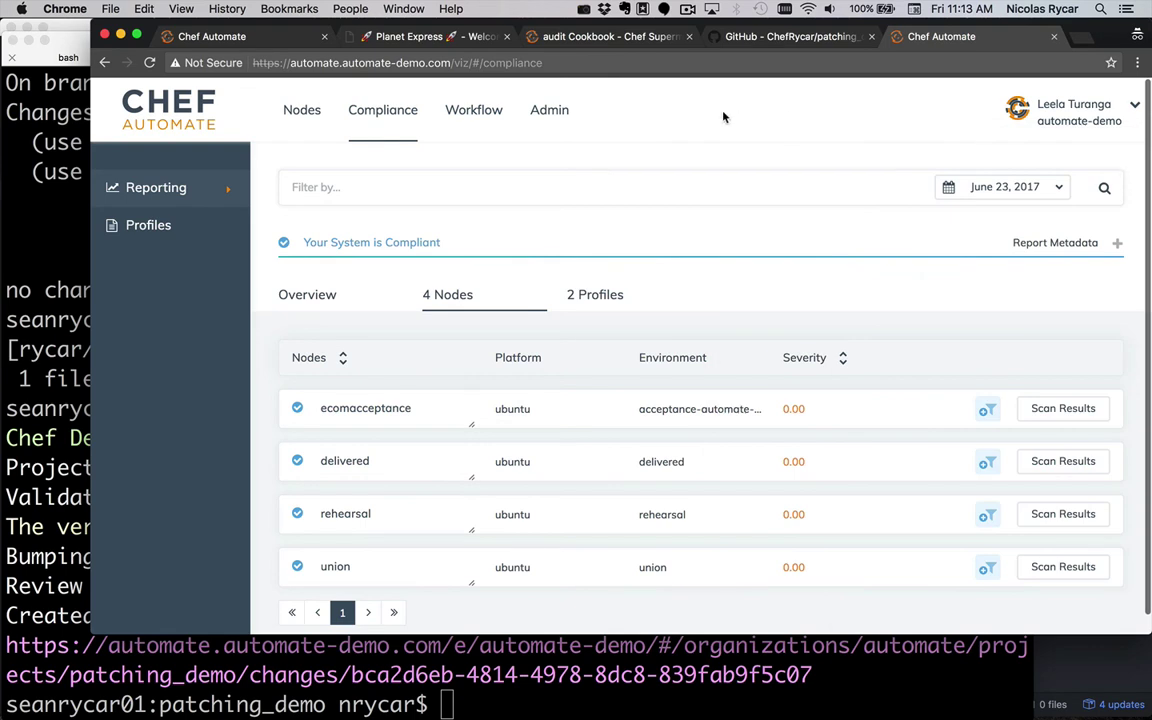
# - Open the "Bump version to 0.3.9" change from the Workflow dashboard and confirm its delivery to Union
pyautogui.click(459, 108)
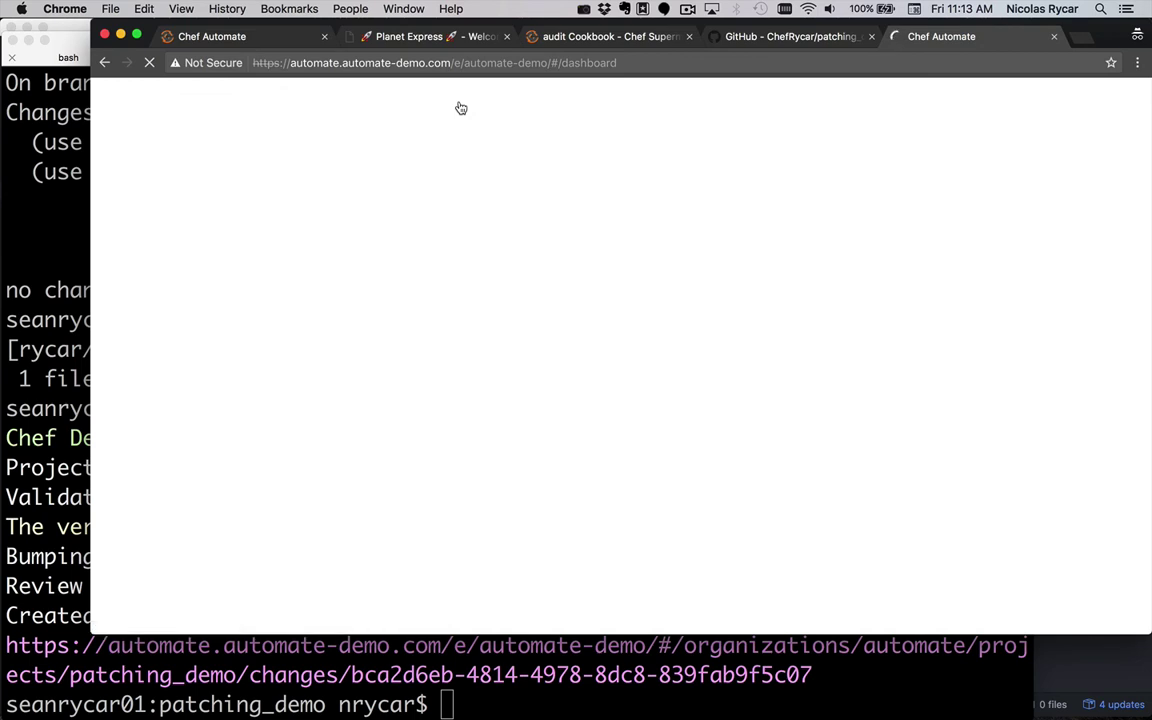
pyautogui.scroll(-3, 296, 305)
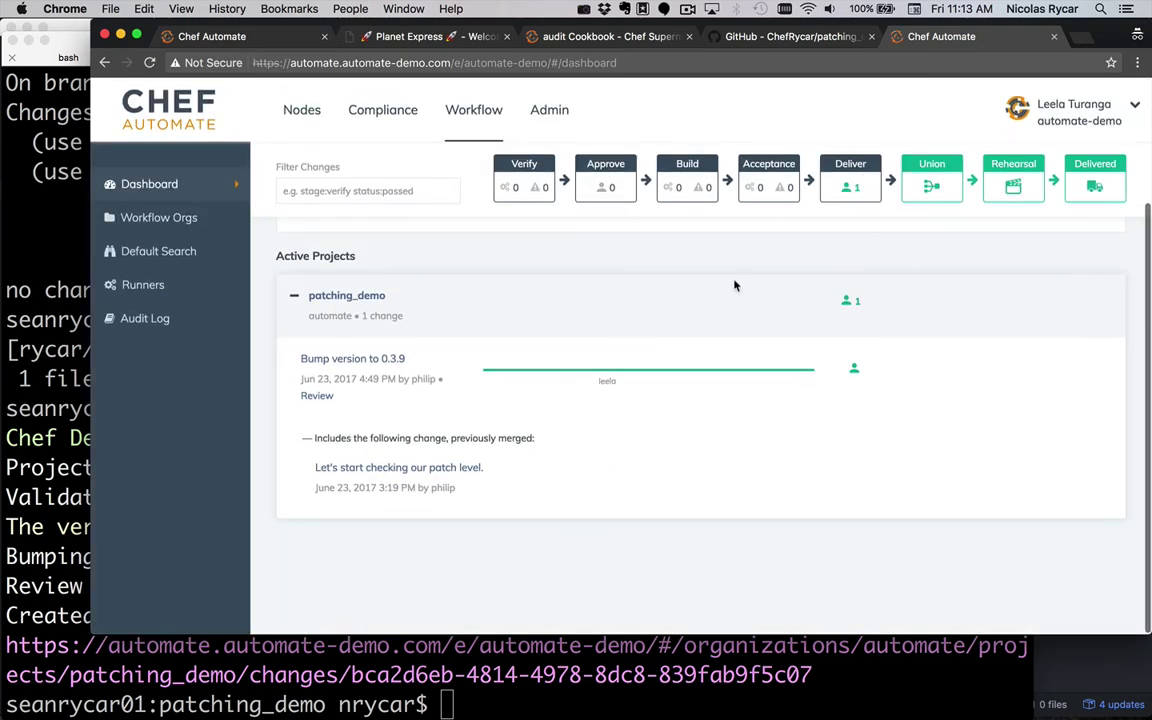
pyautogui.click(363, 366)
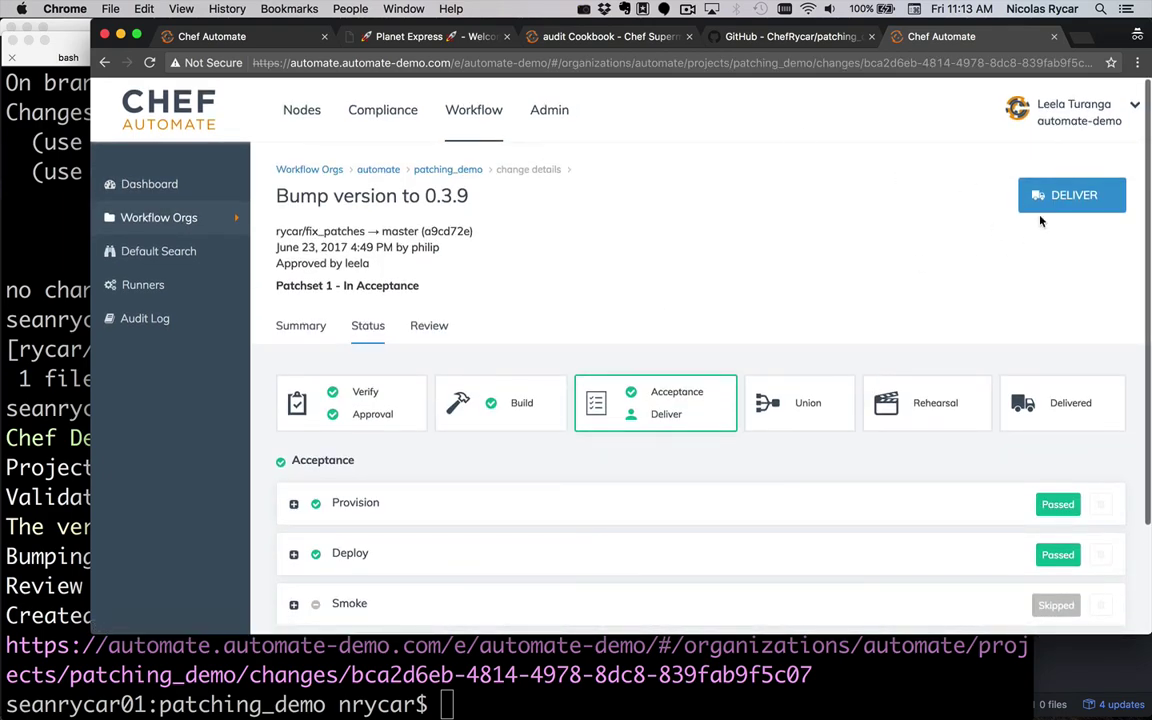
pyautogui.click(1056, 192)
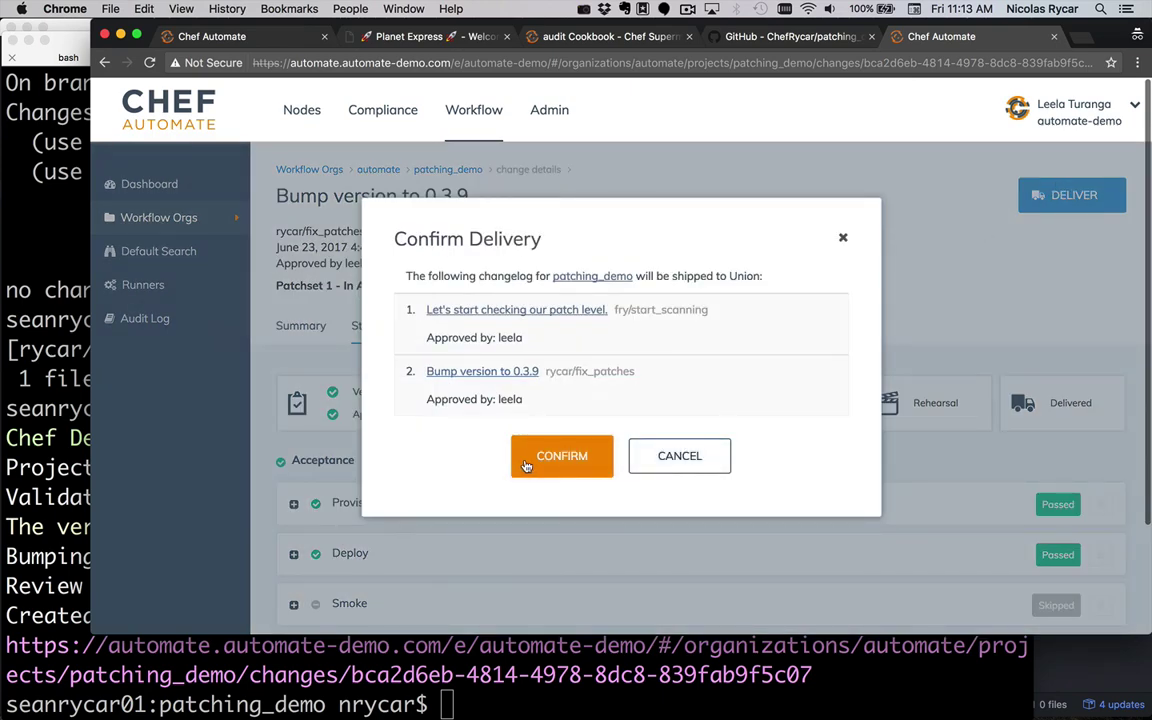
pyautogui.click(526, 467)
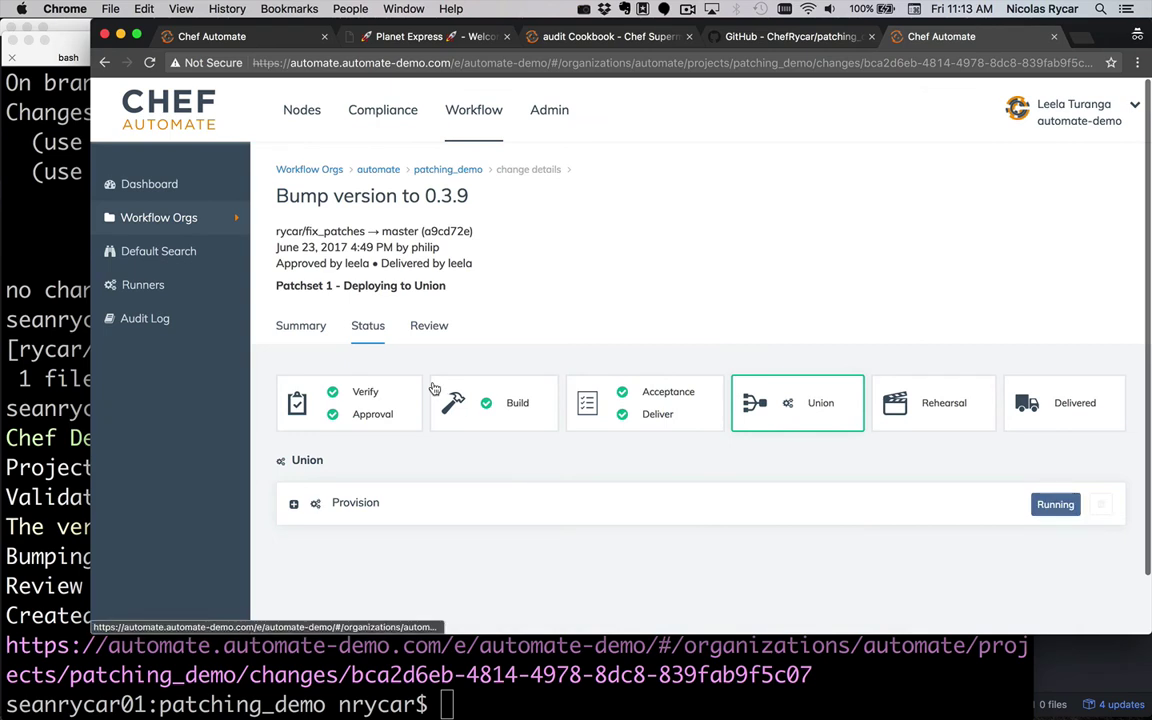
# - View the change's summary and status, and look through the patching_demo project's list of changes
pyautogui.click(317, 327)
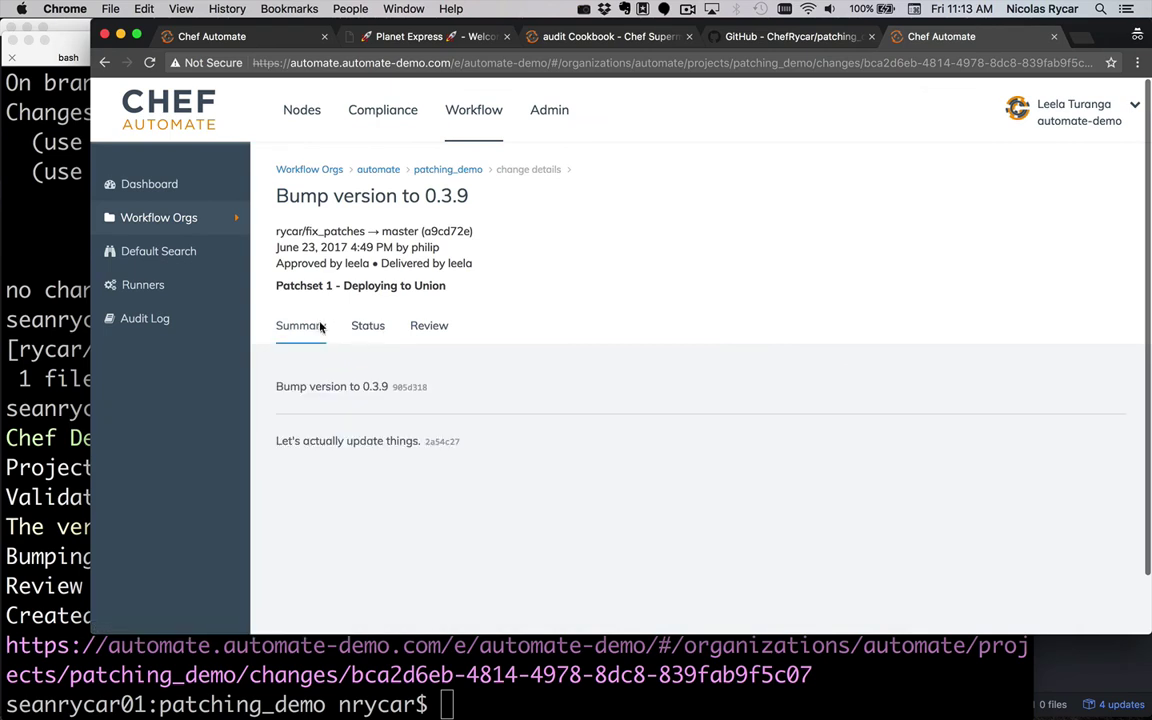
pyautogui.click(367, 325)
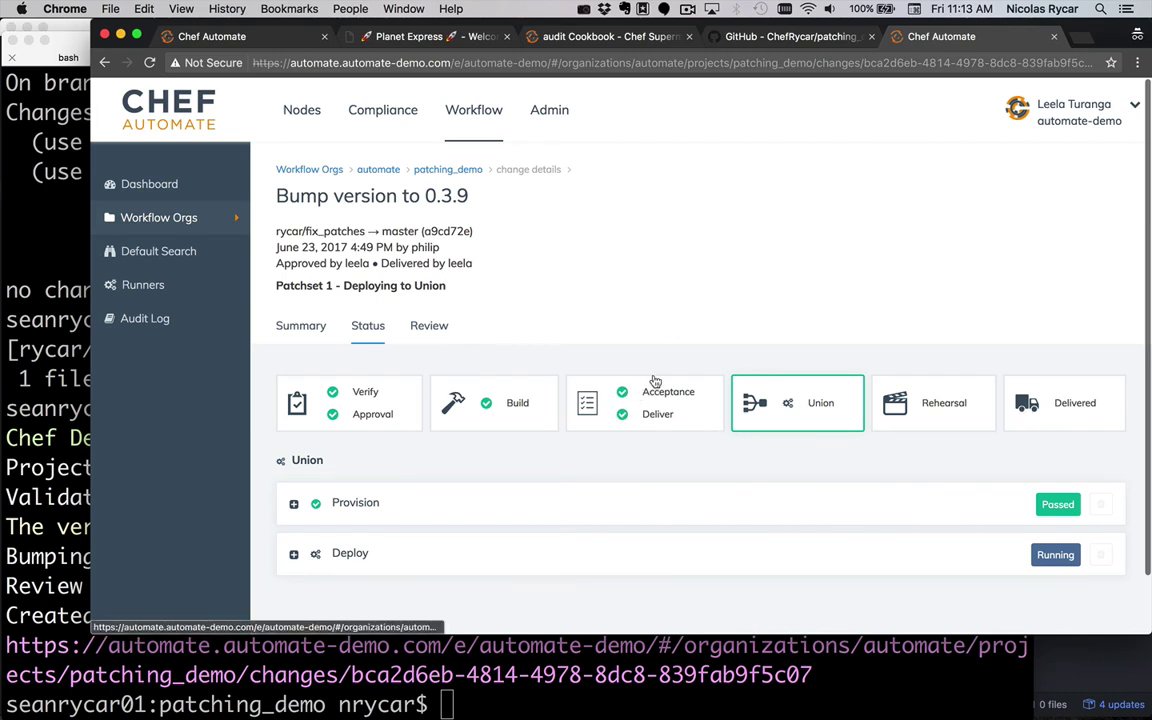
pyautogui.click(440, 170)
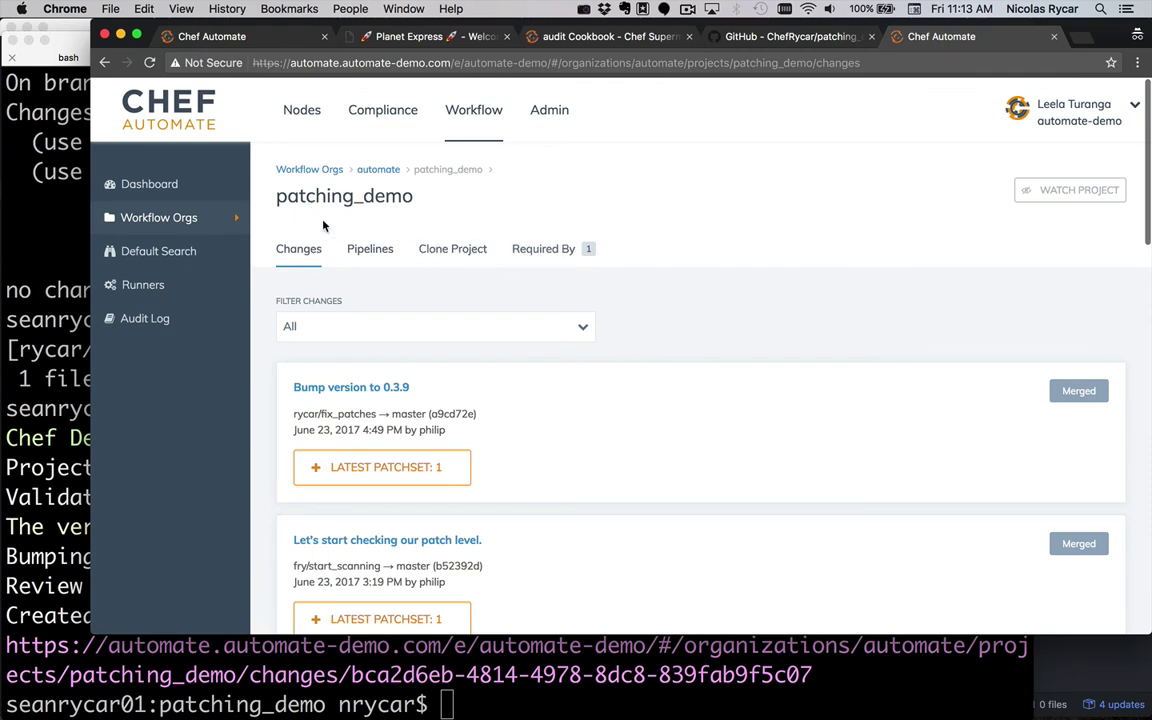
pyautogui.moveTo(250, 182); pyautogui.dragTo(388, 208)
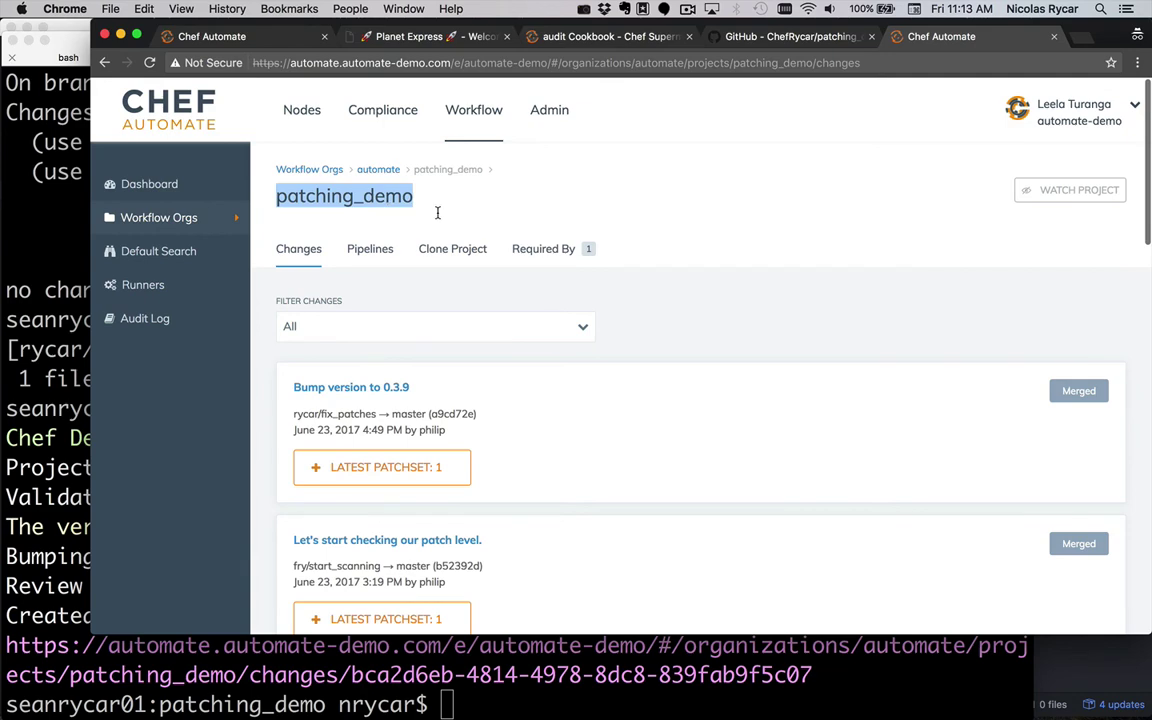
pyautogui.click(437, 212)
pyautogui.scroll(-8, 437, 212)
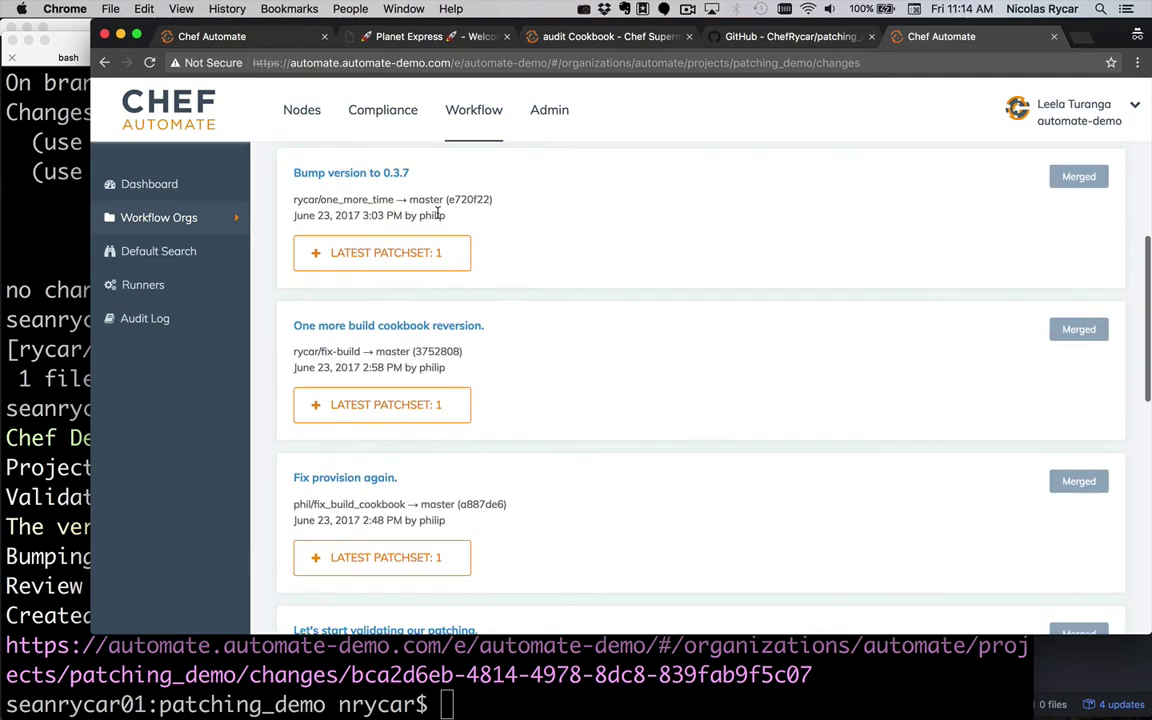
pyautogui.scroll(10, 437, 212)
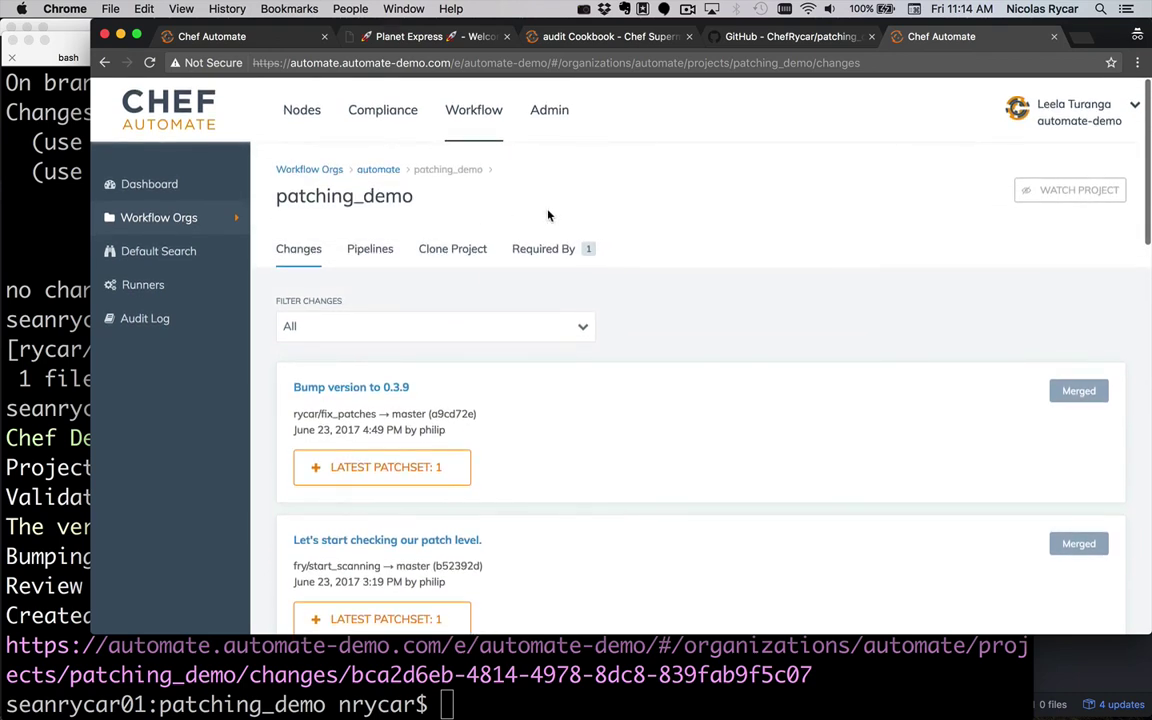
# - Examine which project requires patching_demo, inspect bjc-ecommerce's dependencies and return to patching_demo's Required By list
pyautogui.click(521, 257)
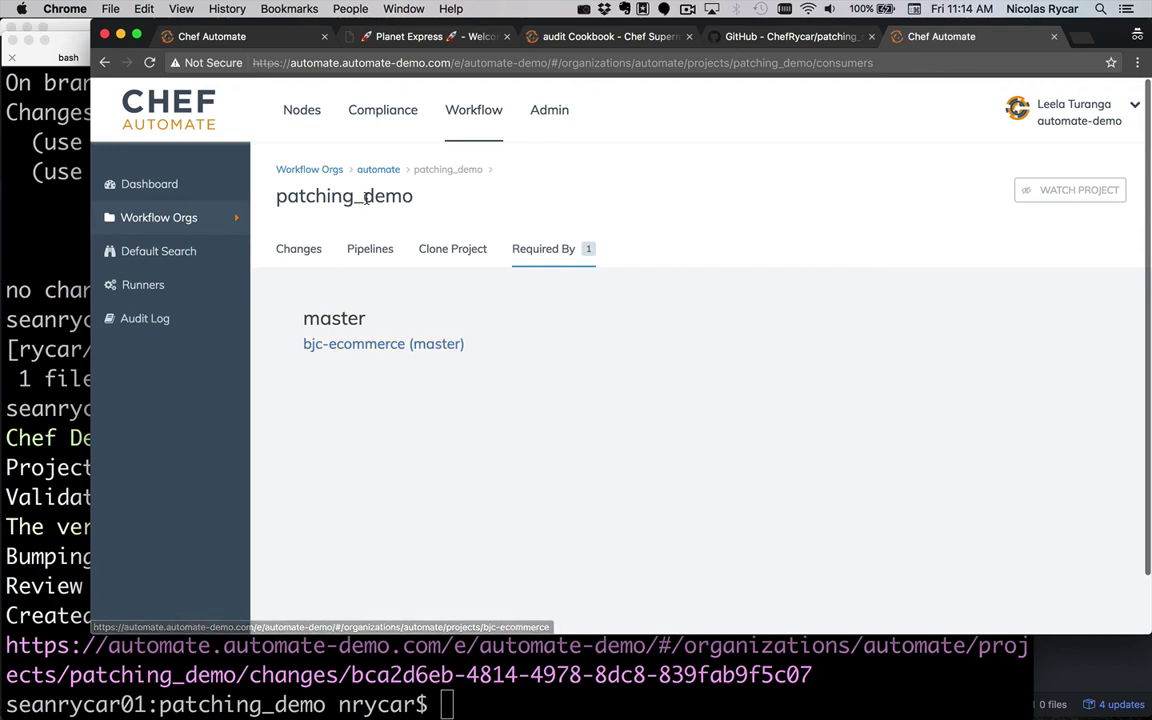
pyautogui.click(316, 348)
pyautogui.click(551, 255)
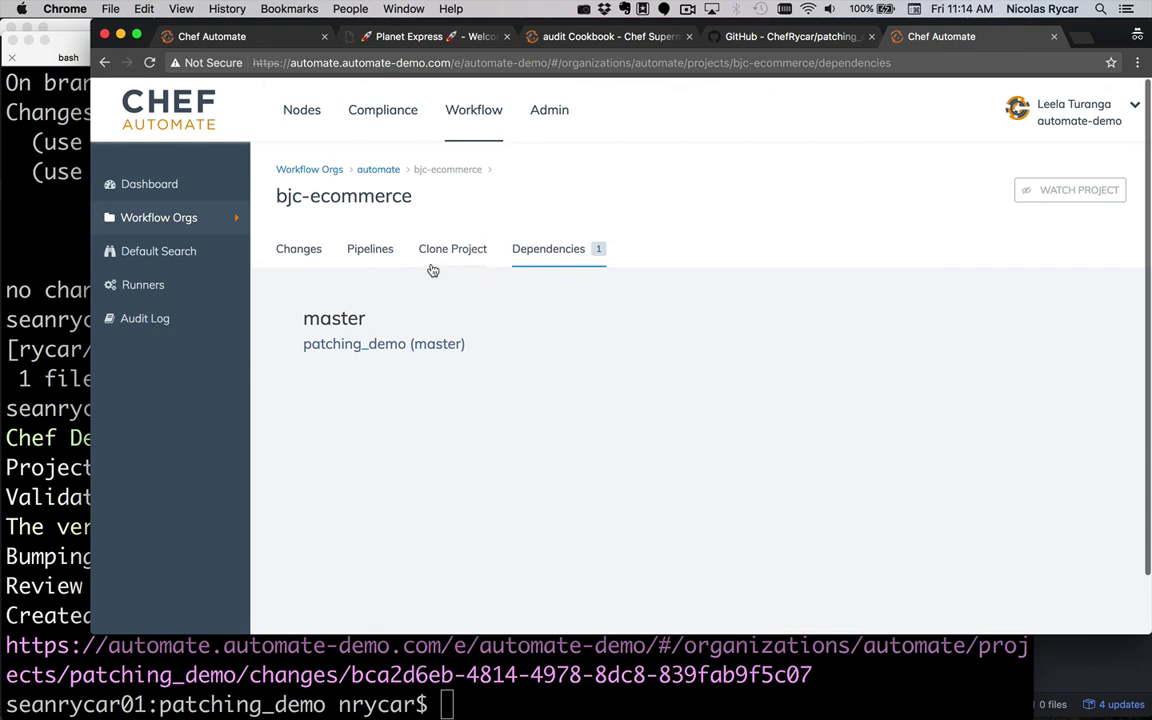
pyautogui.moveTo(509, 249); pyautogui.dragTo(591, 253)
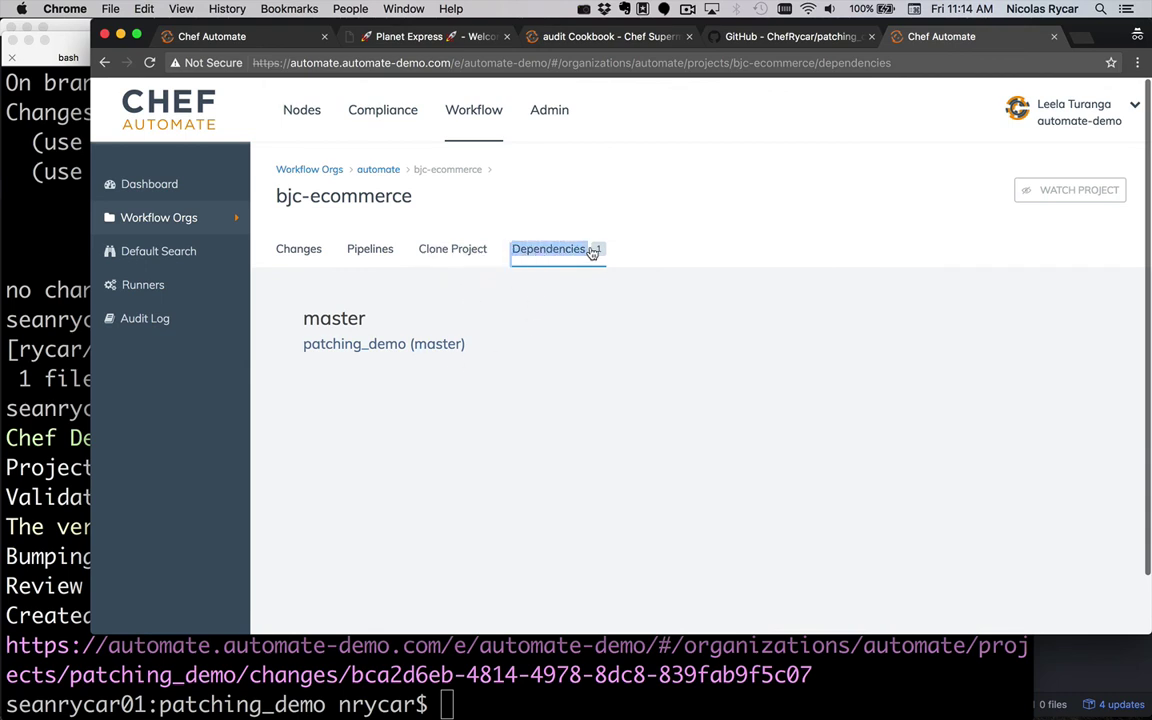
pyautogui.click(380, 346)
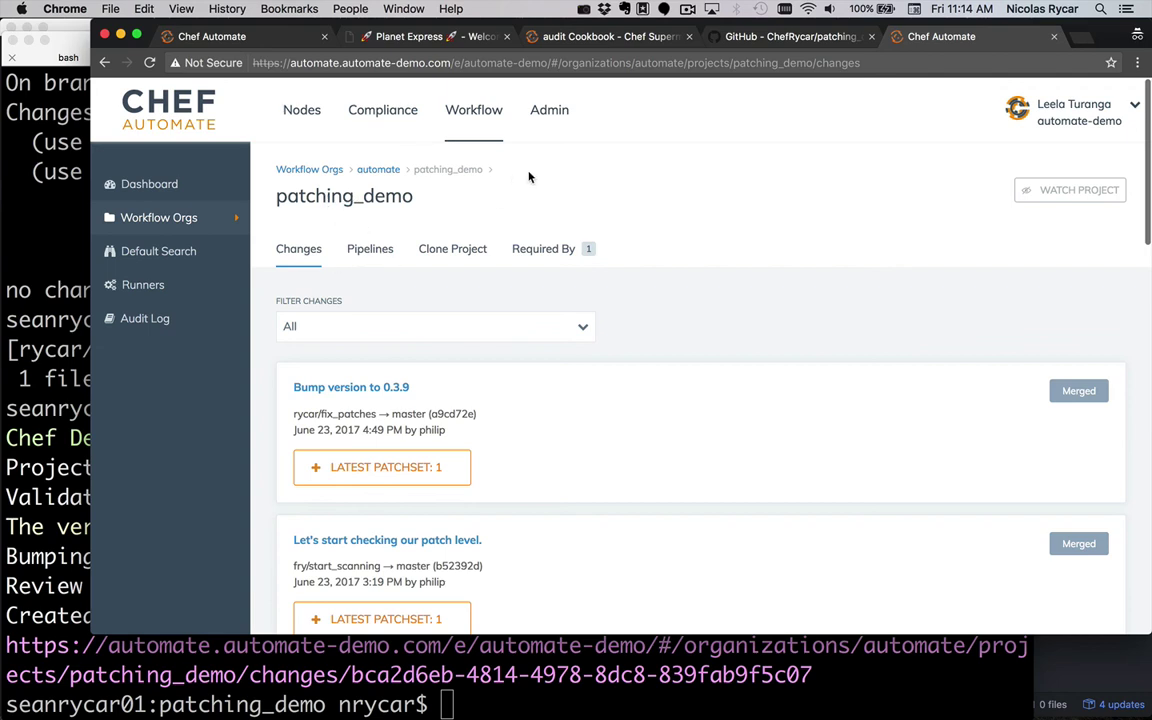
pyautogui.click(547, 251)
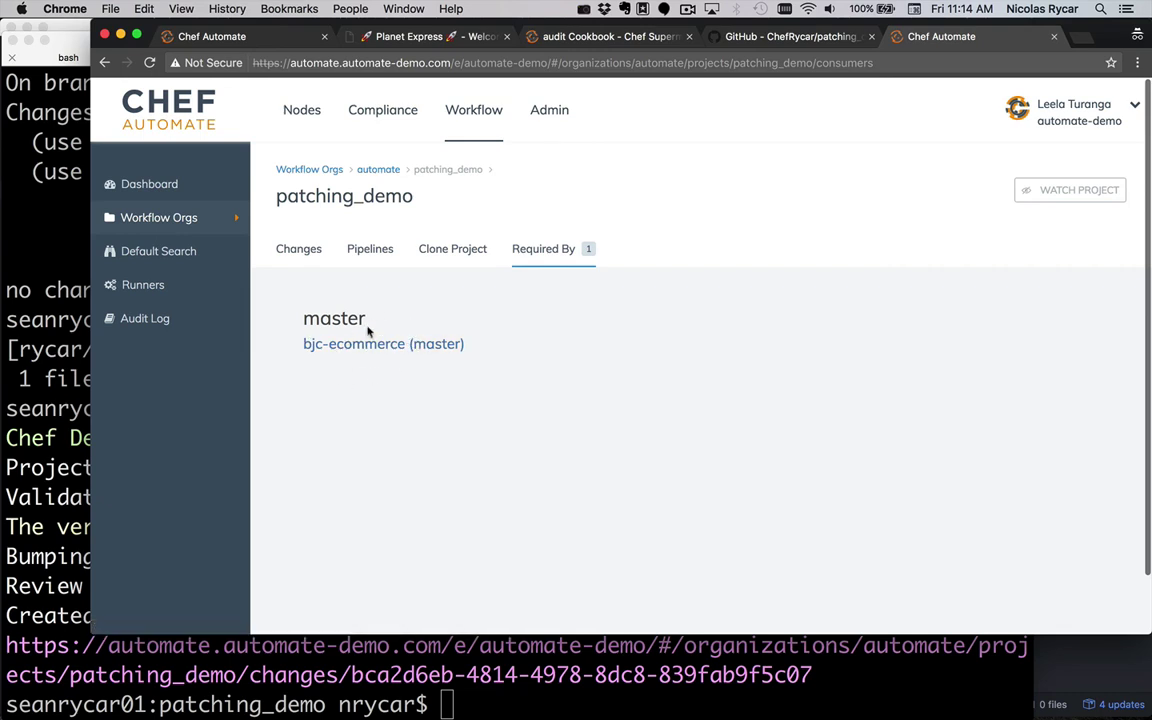
# - Reopen the "Bump version to 0.3.9" change from the Workflow dashboard and view its Acceptance and Union stages
pyautogui.click(475, 131)
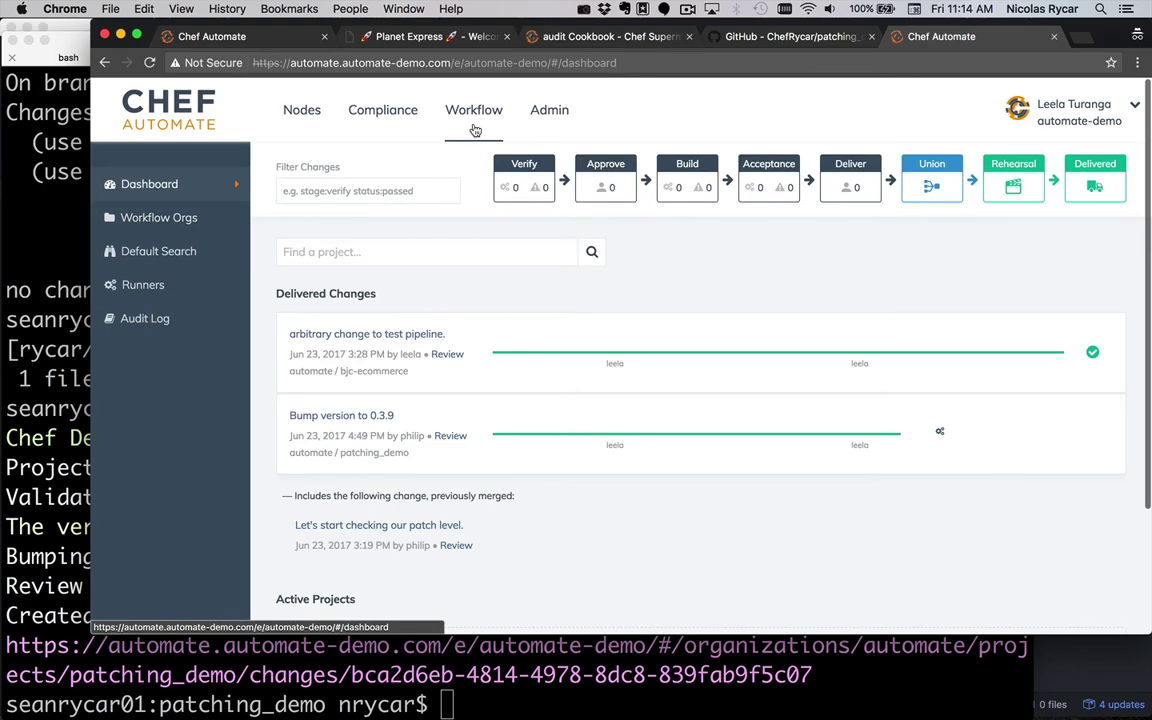
pyautogui.click(306, 421)
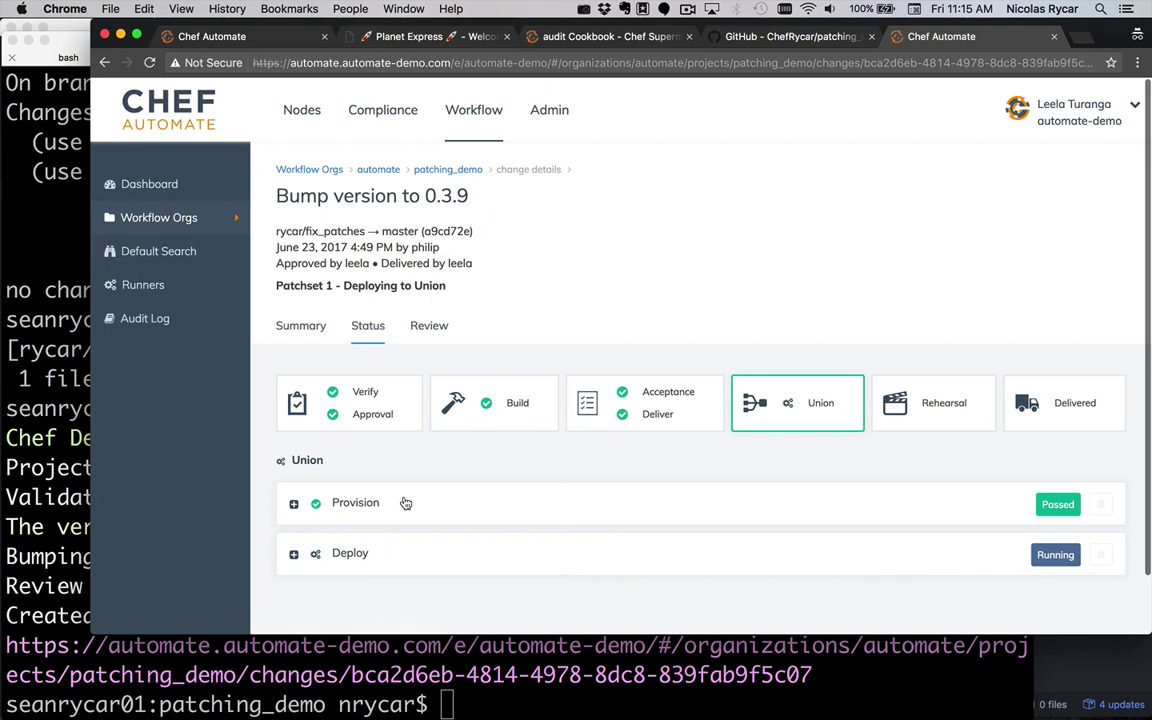
pyautogui.click(672, 414)
pyautogui.scroll(-1, 399, 527)
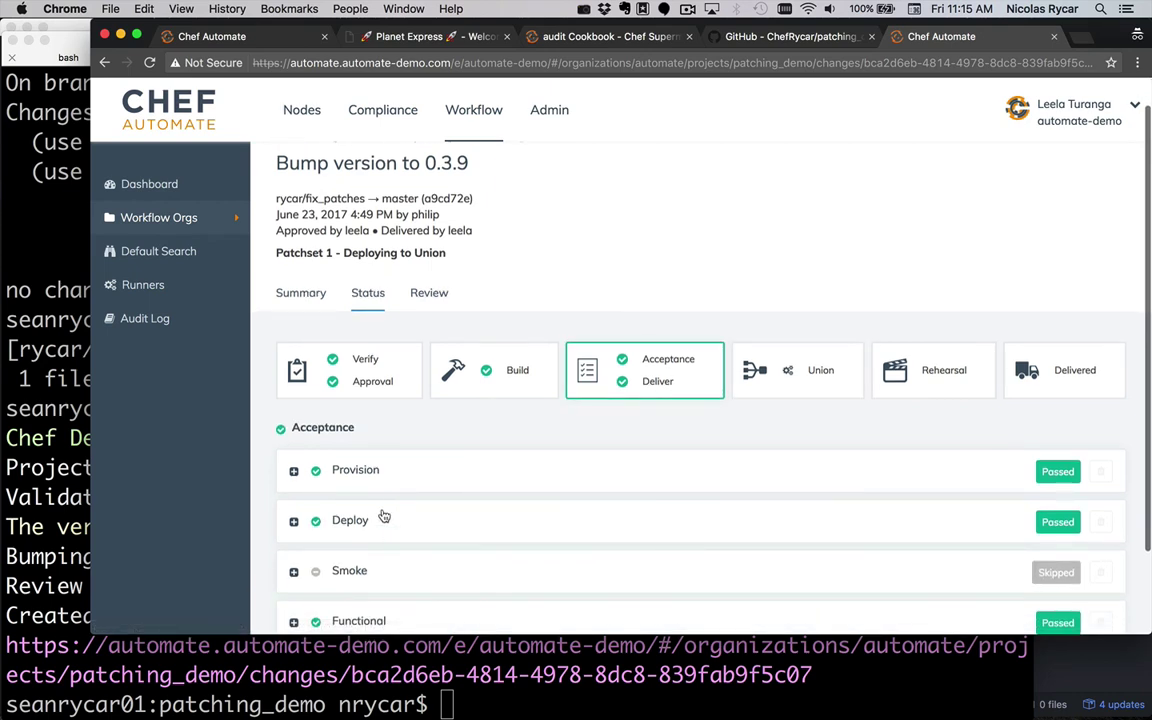
pyautogui.click(812, 368)
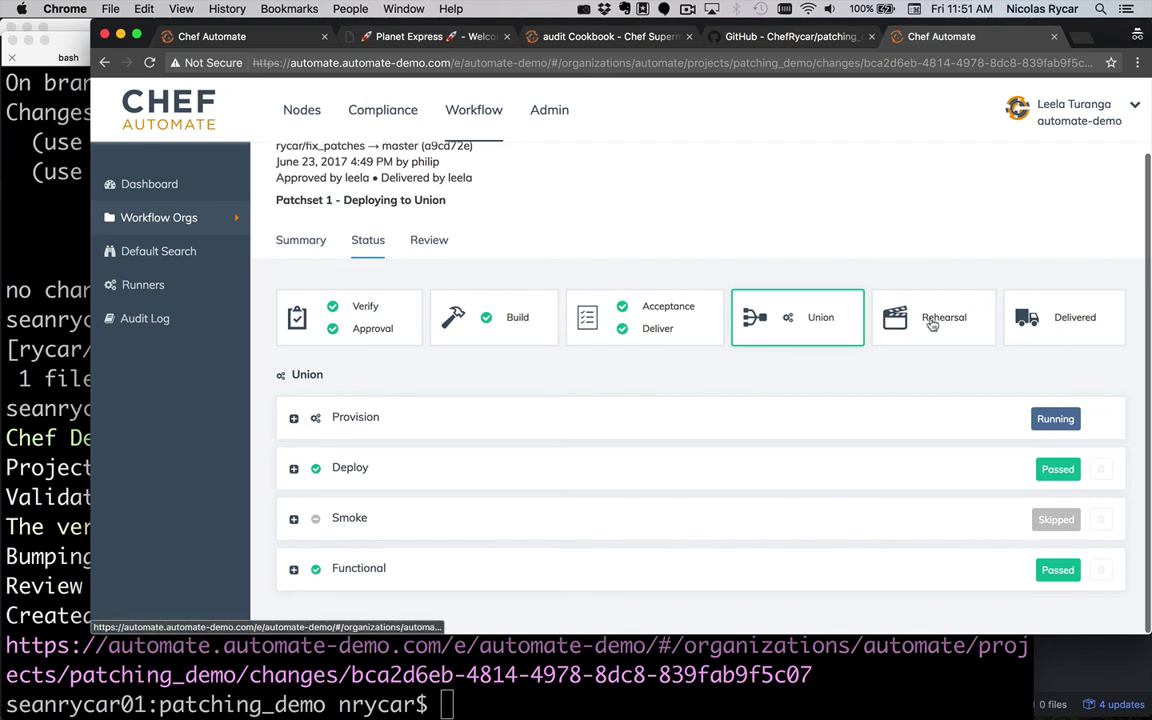
# - Inspect the Union stage's Provision jobs for bjc-ecommerce and patching_demo, and collapse the phase
pyautogui.click(295, 419)
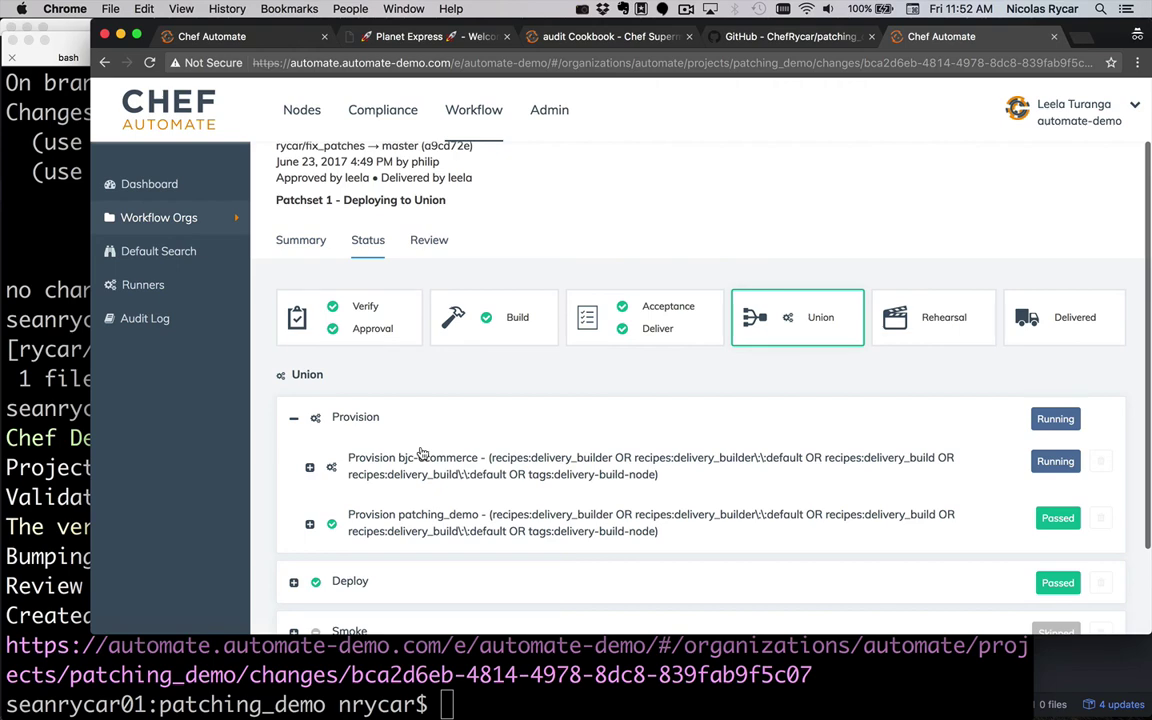
pyautogui.scroll(-2, 380, 455)
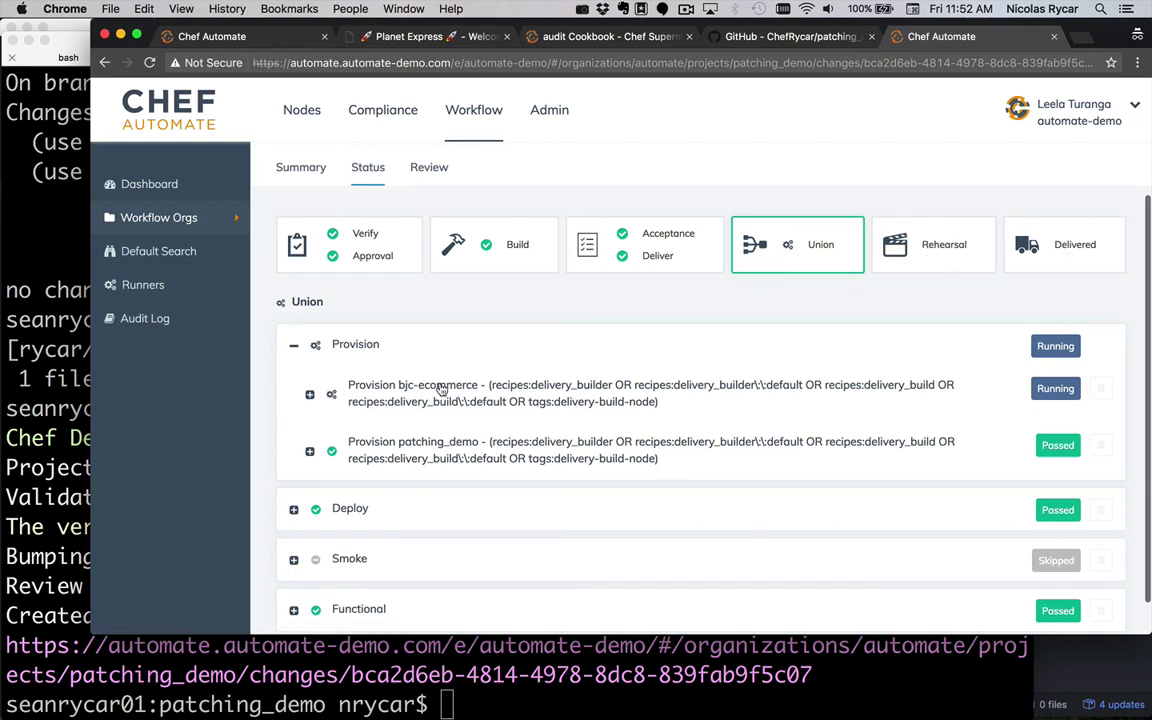
pyautogui.doubleClick(293, 352)
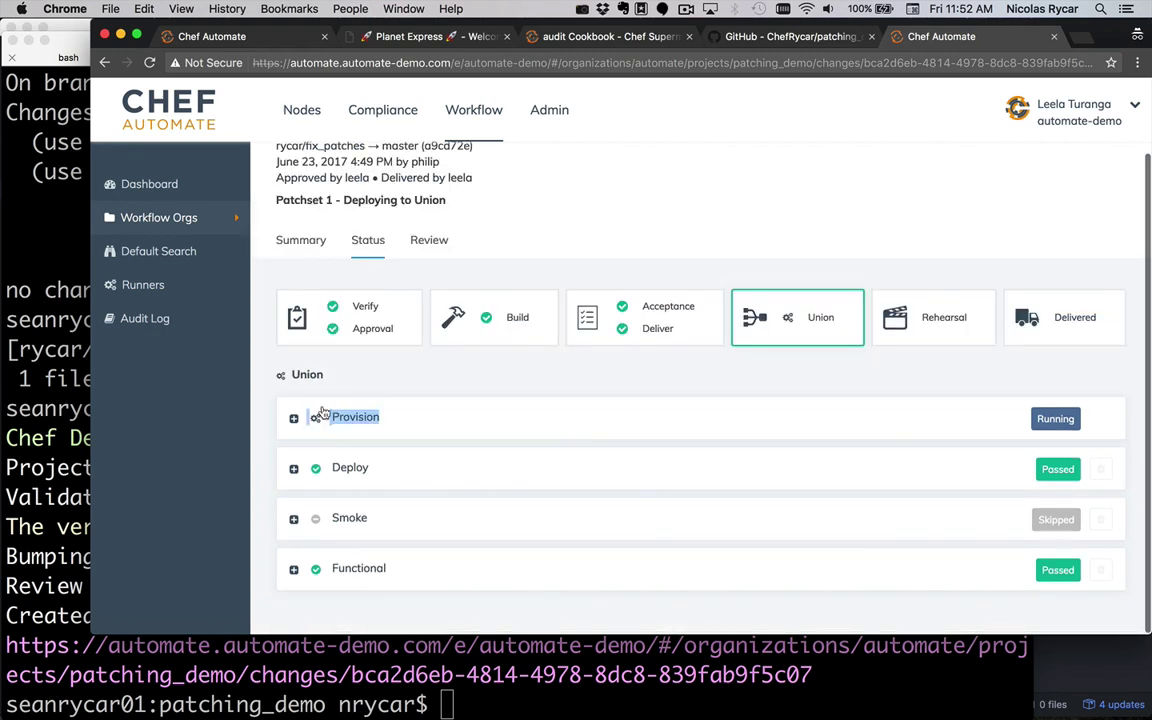
pyautogui.click(465, 411)
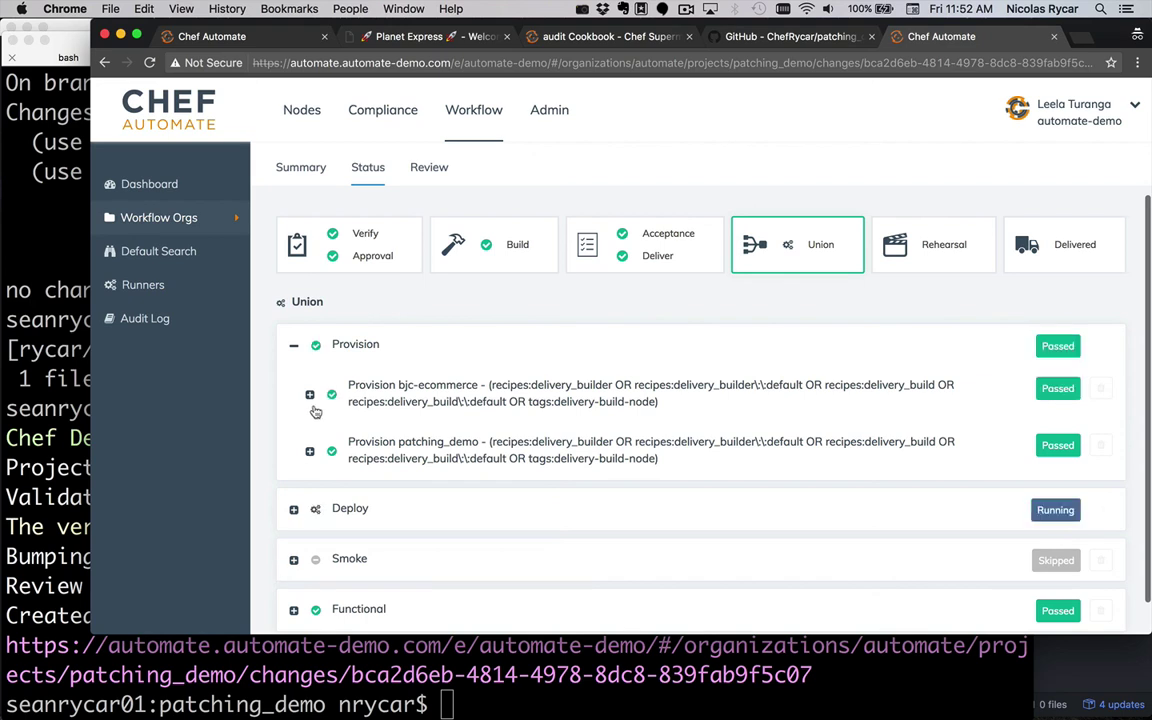
pyautogui.click(293, 344)
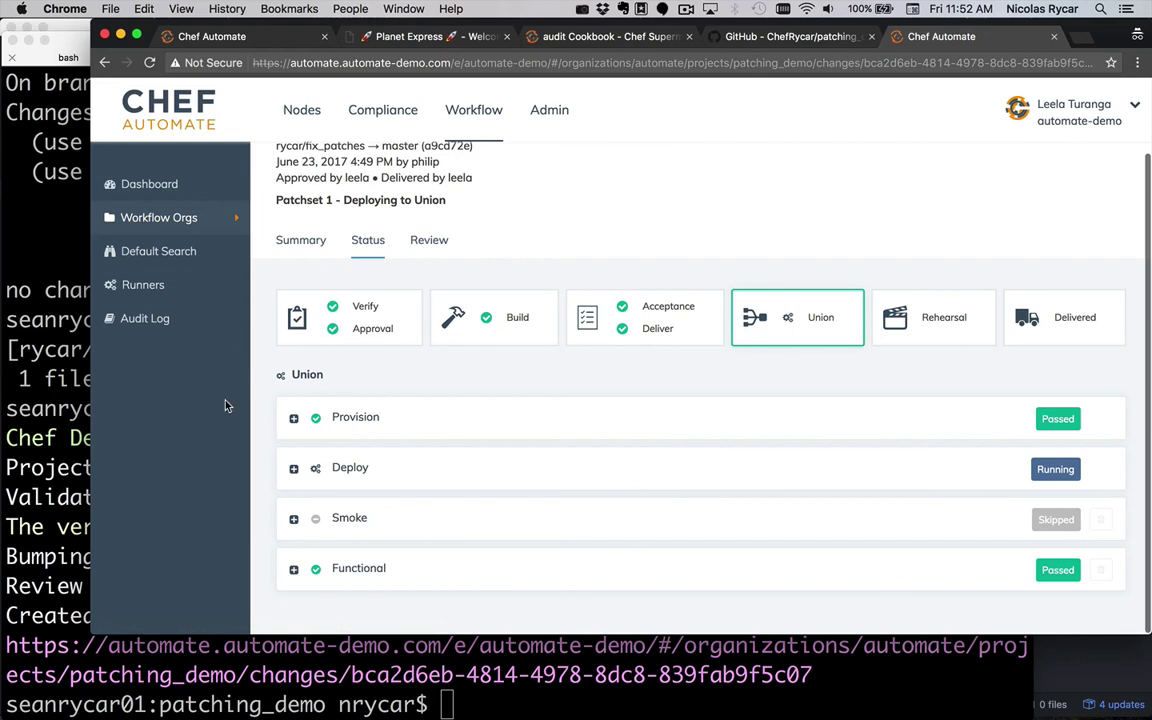
# - Inspect the Union stage's Deploy and Functional jobs for bjc-ecommerce and patching_demo
pyautogui.click(291, 471)
pyautogui.scroll(-1, 306, 437)
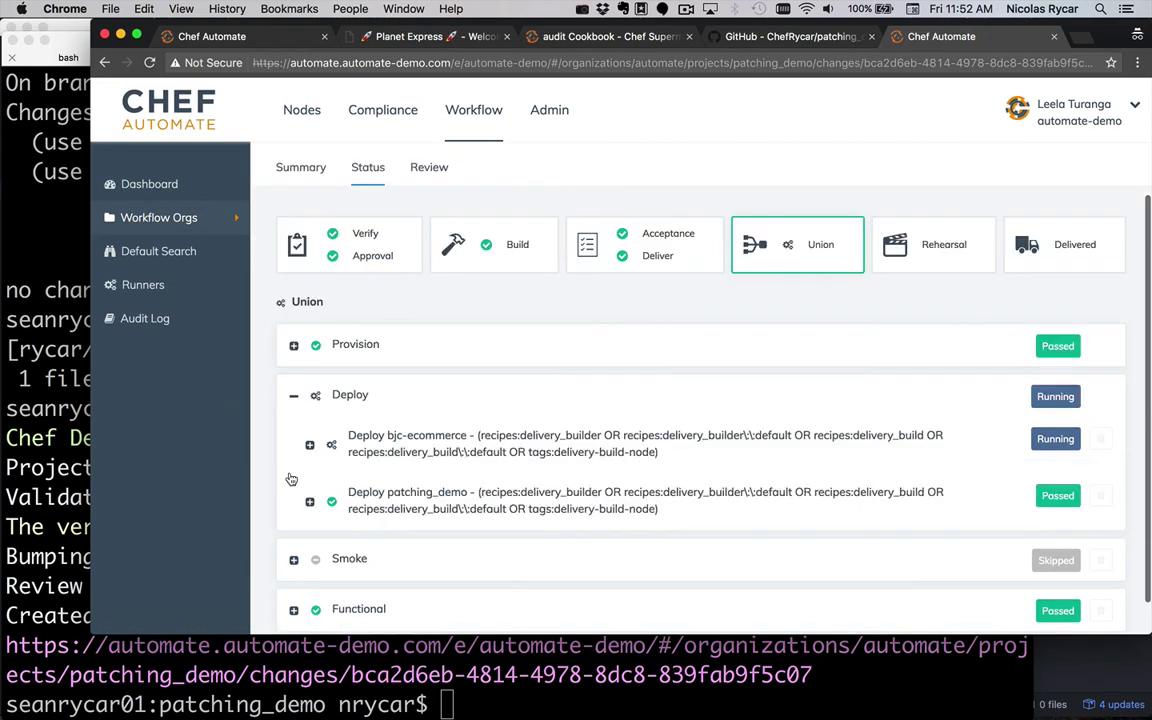
pyautogui.click(292, 400)
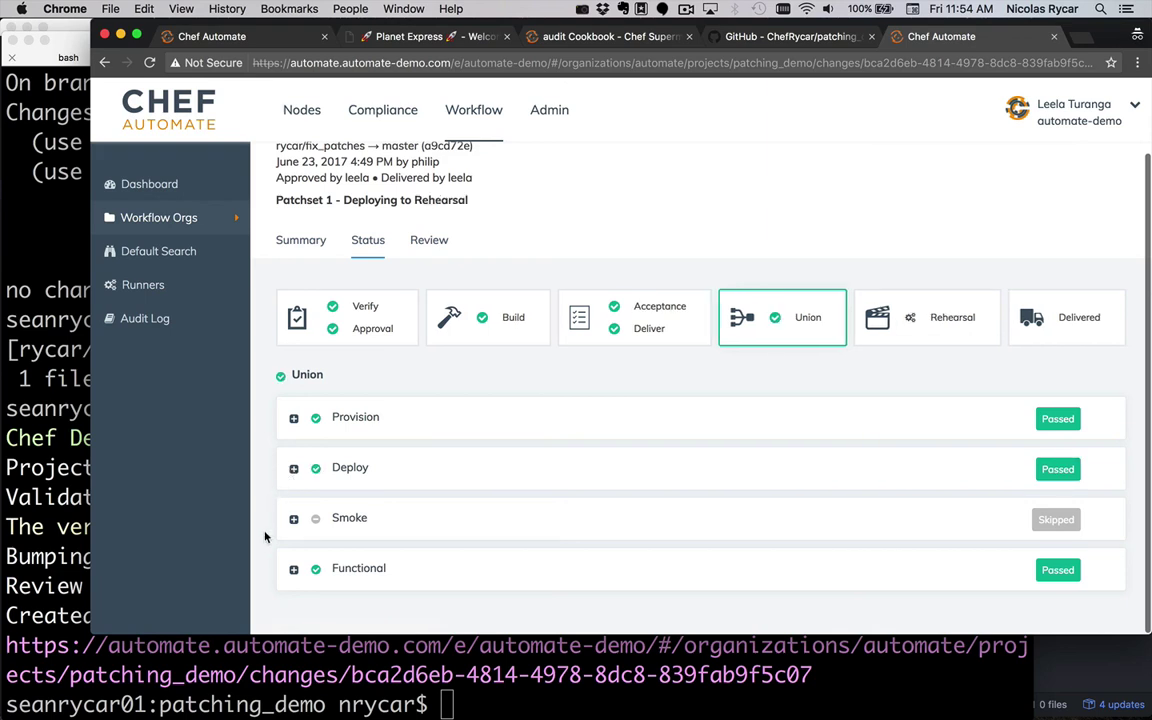
pyautogui.click(293, 569)
pyautogui.scroll(-3, 295, 572)
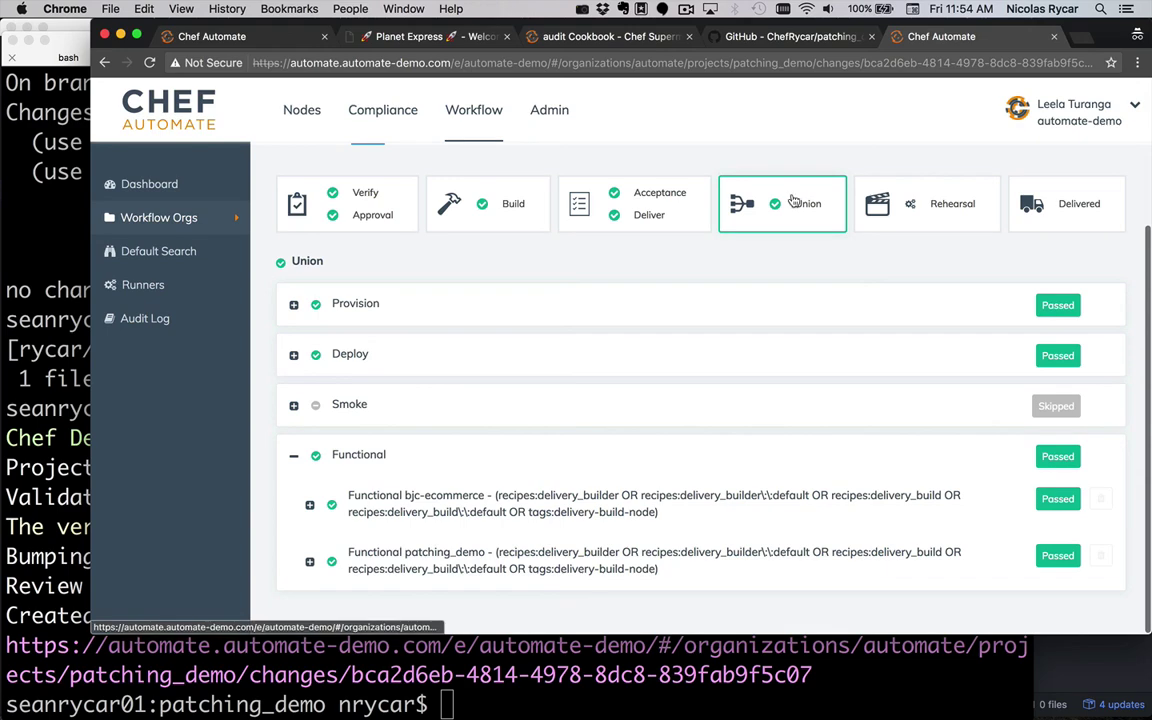
# - View the change's Rehearsal stage, return to Union and switch to the Planet Express store site
pyautogui.click(955, 199)
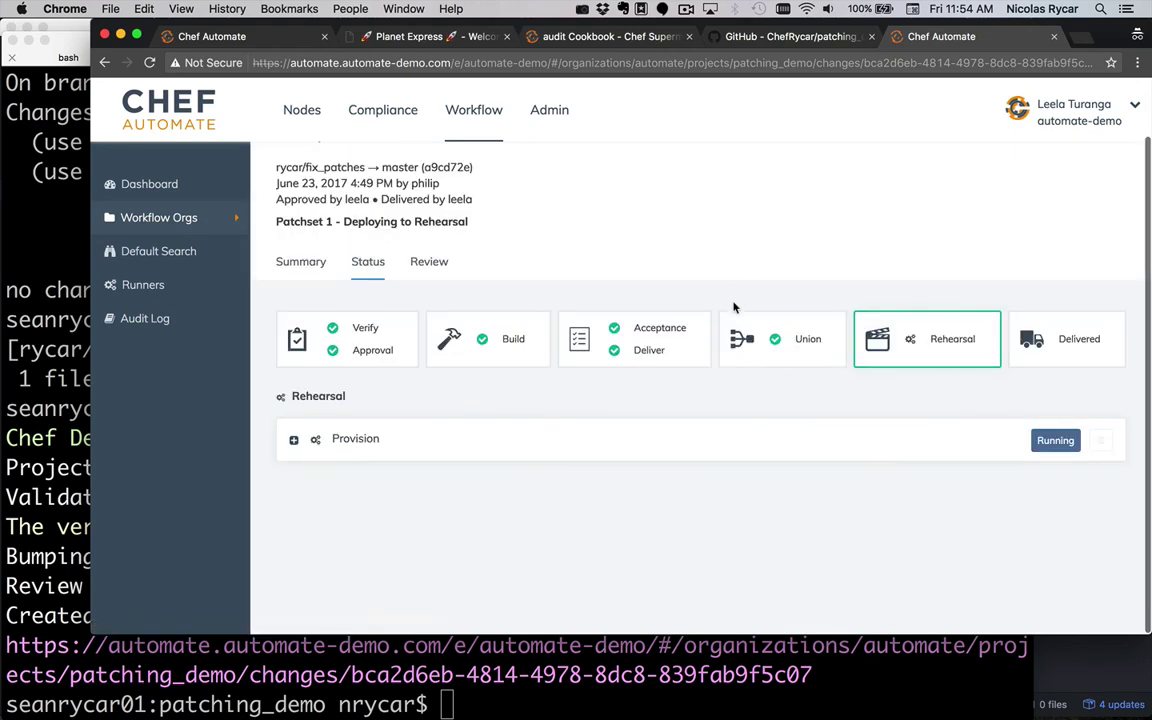
pyautogui.click(745, 325)
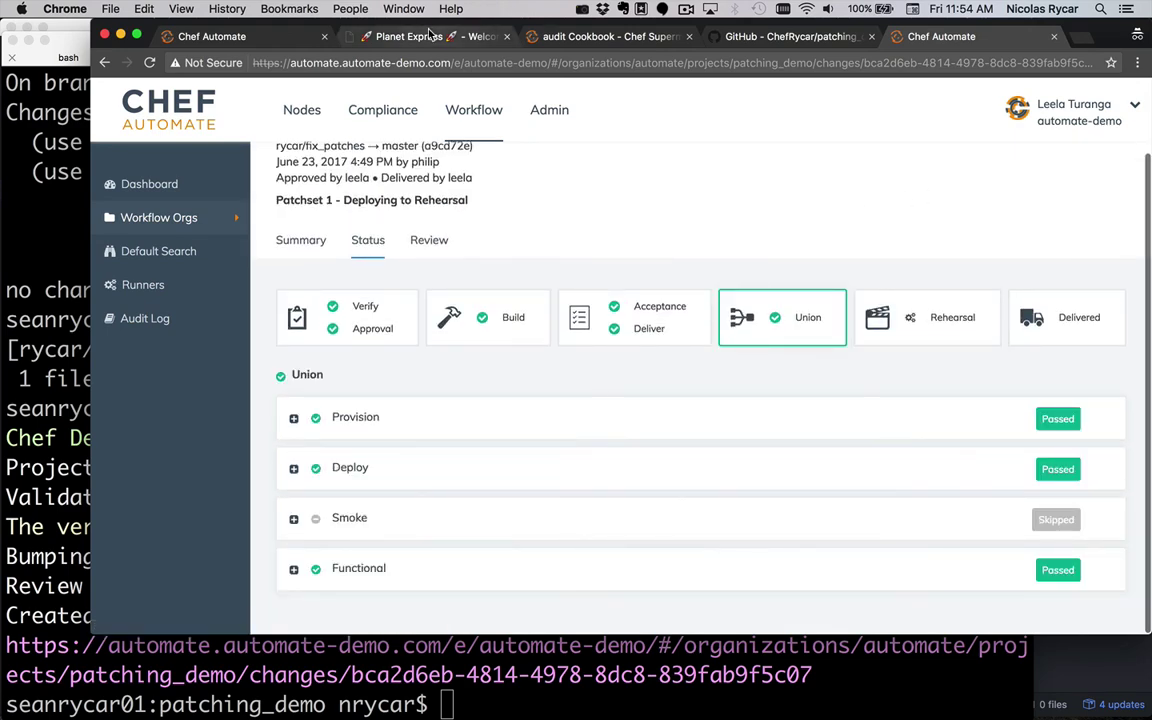
pyautogui.click(430, 36)
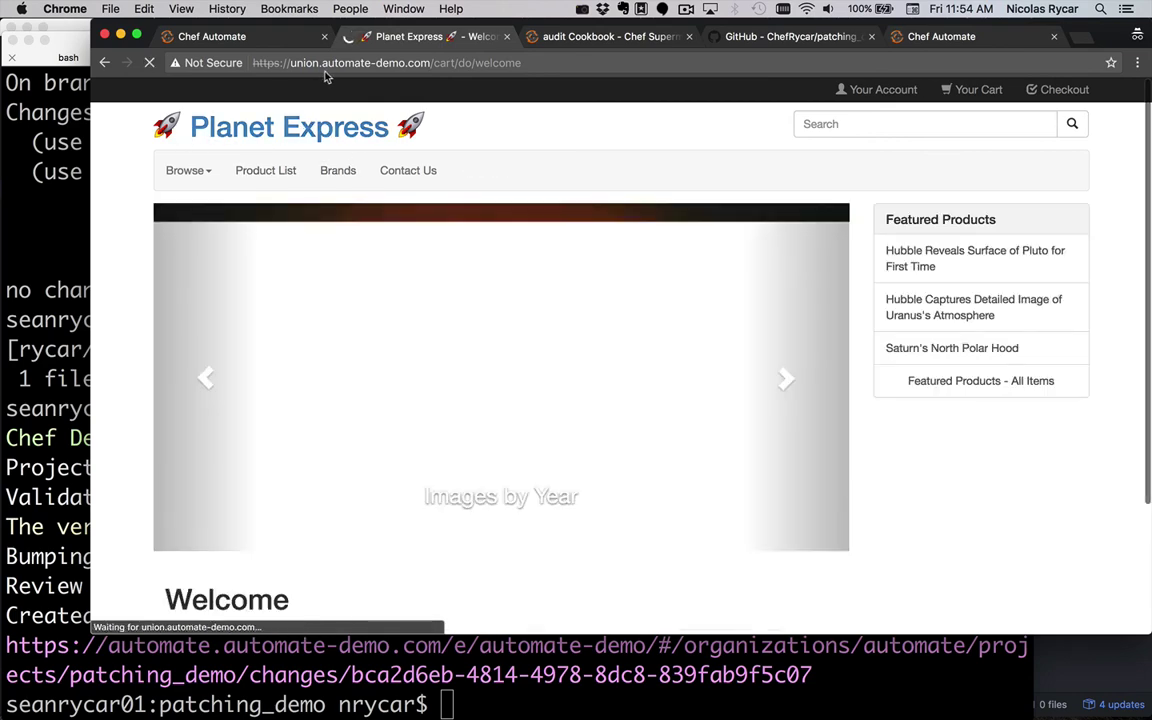
# - Add the "Hubble Reveals Surface of Pluto for First Time" featured product to the Union store's cart and proceed to checkout
pyautogui.click(805, 370)
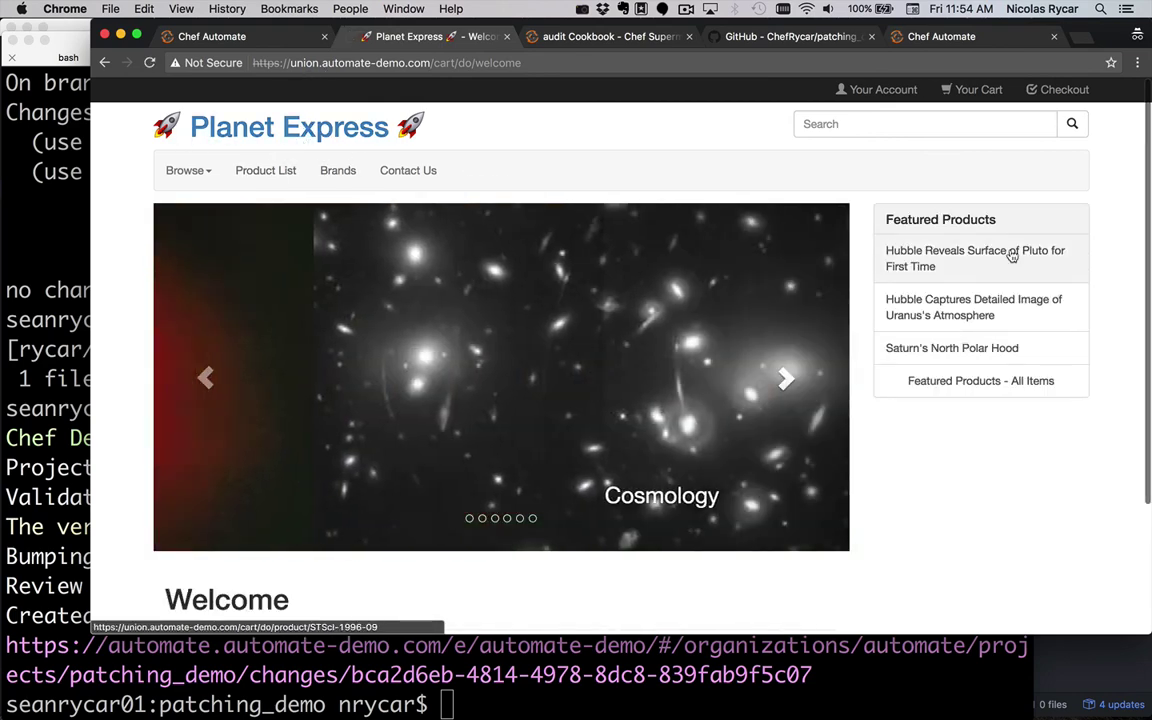
pyautogui.click(981, 254)
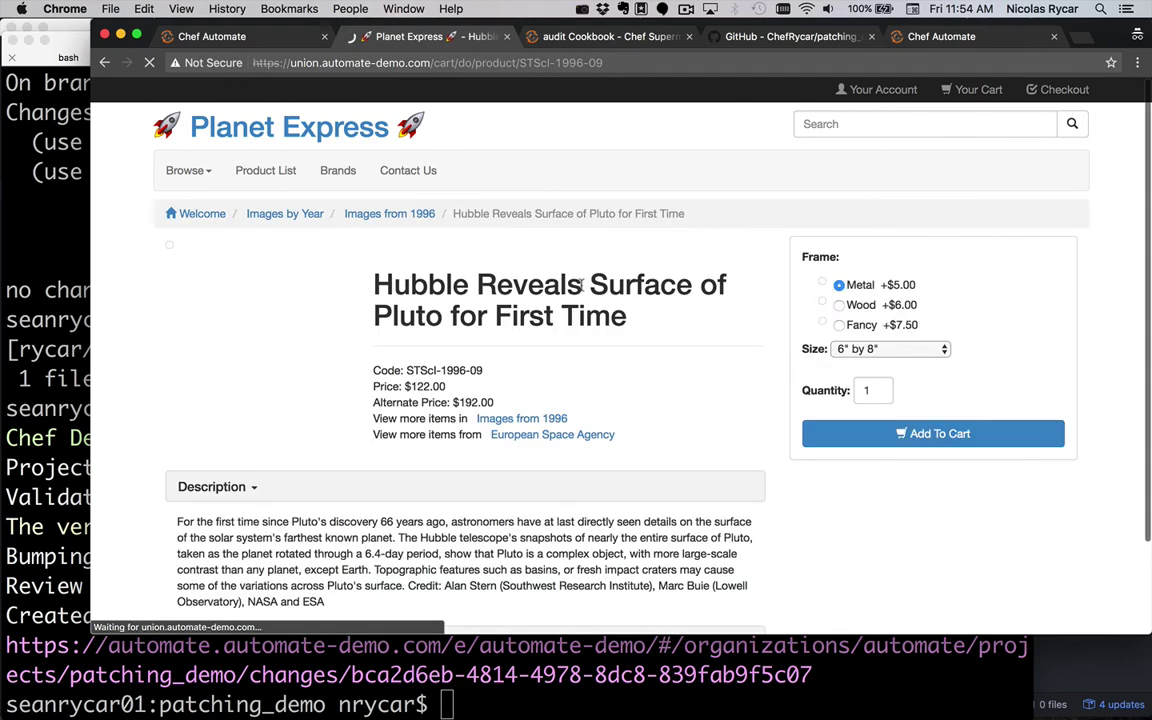
pyautogui.click(862, 531)
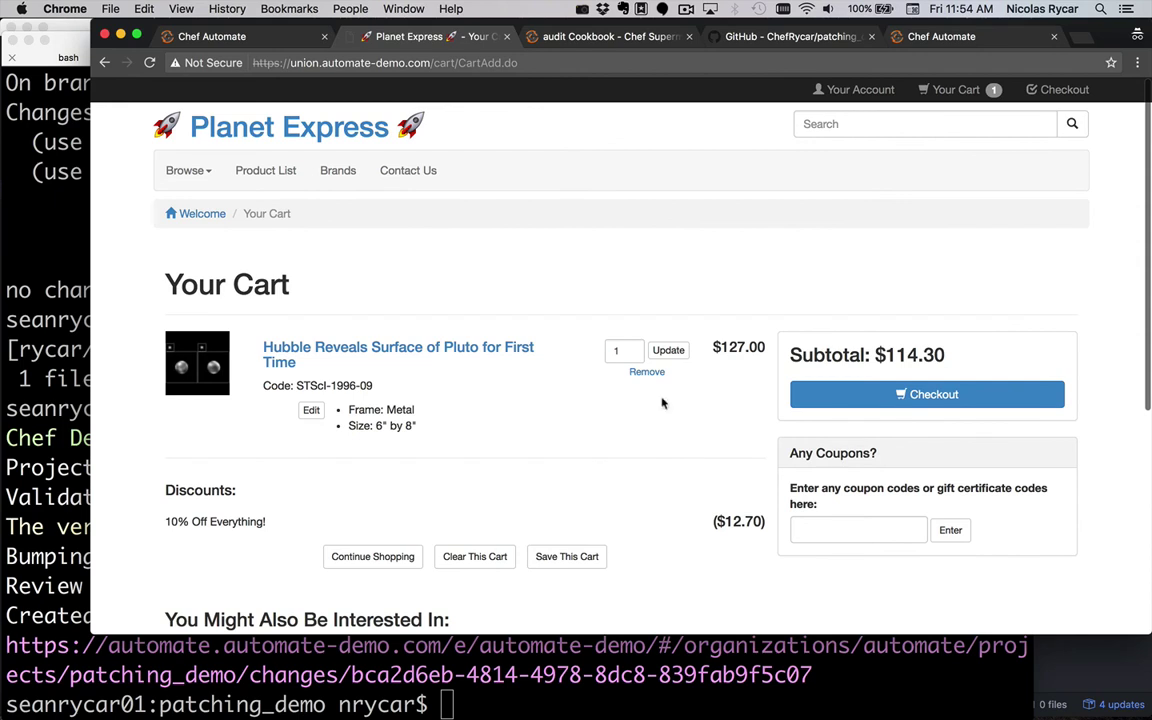
pyautogui.click(885, 397)
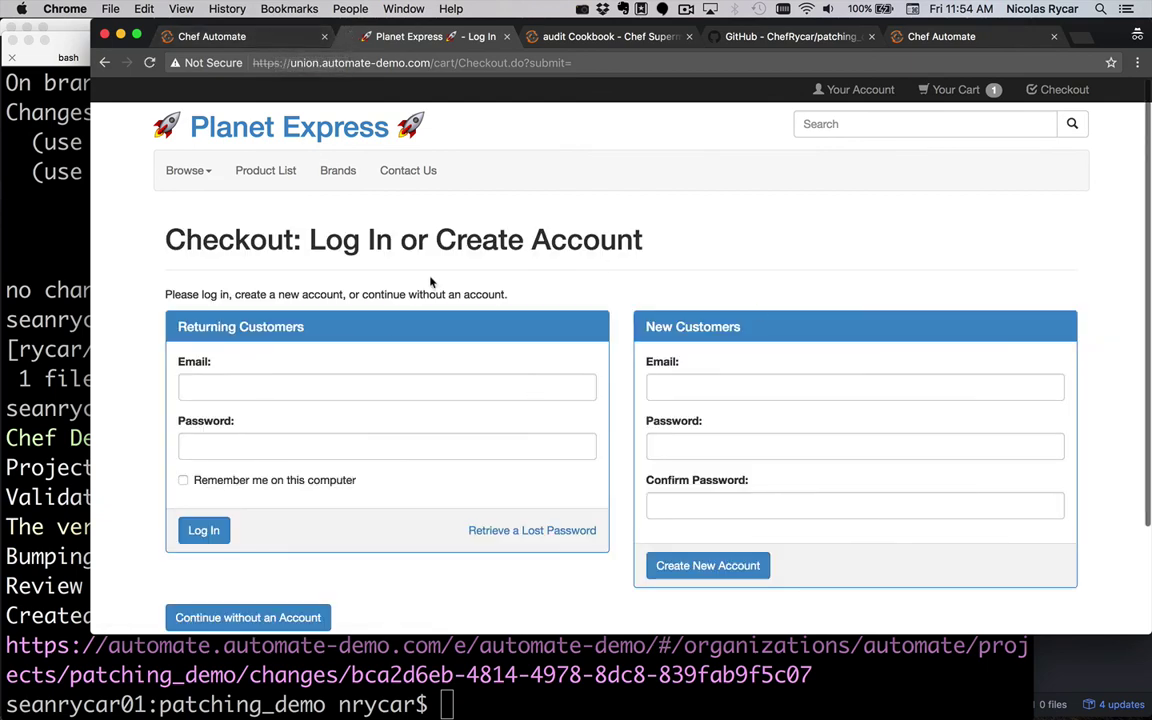
# - Switch back to Chef Automate and view the node list in the Compliance report
pyautogui.click(190, 45)
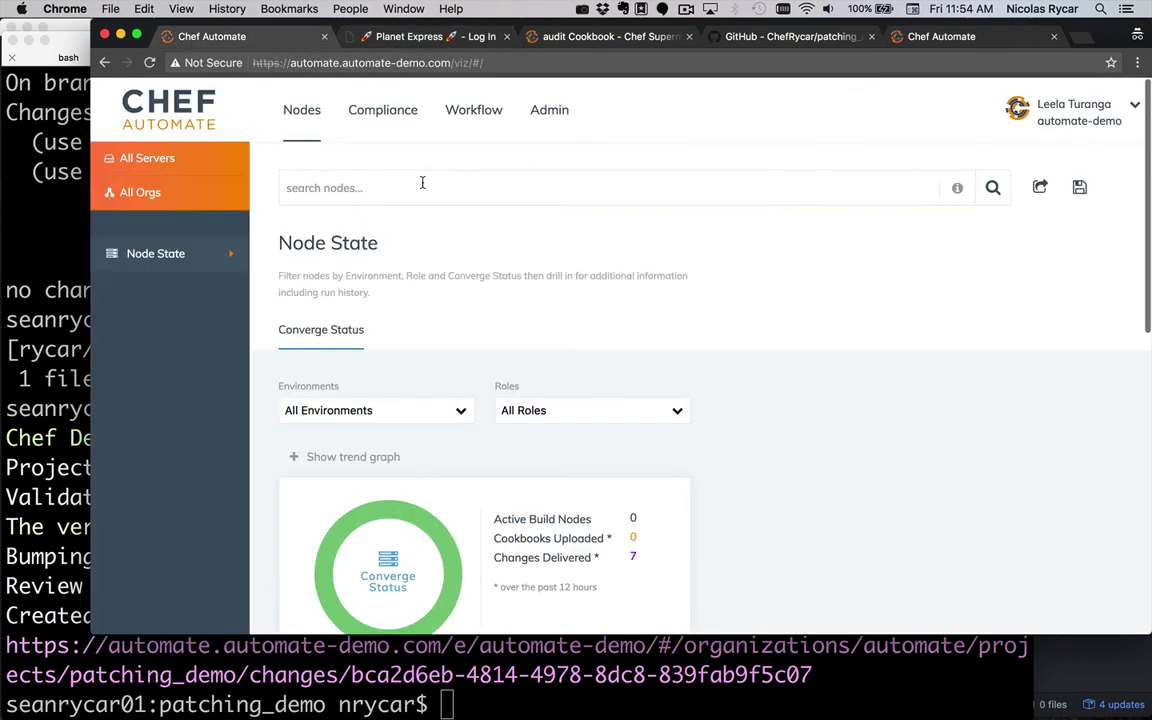
pyautogui.click(388, 119)
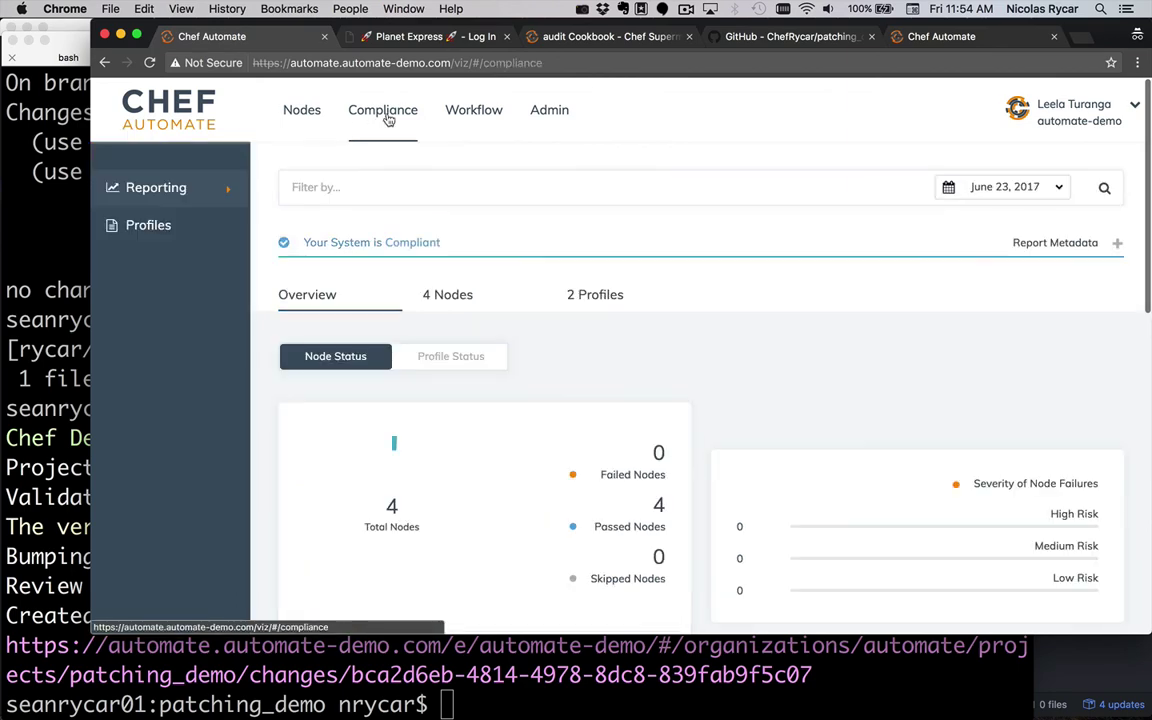
pyautogui.click(436, 294)
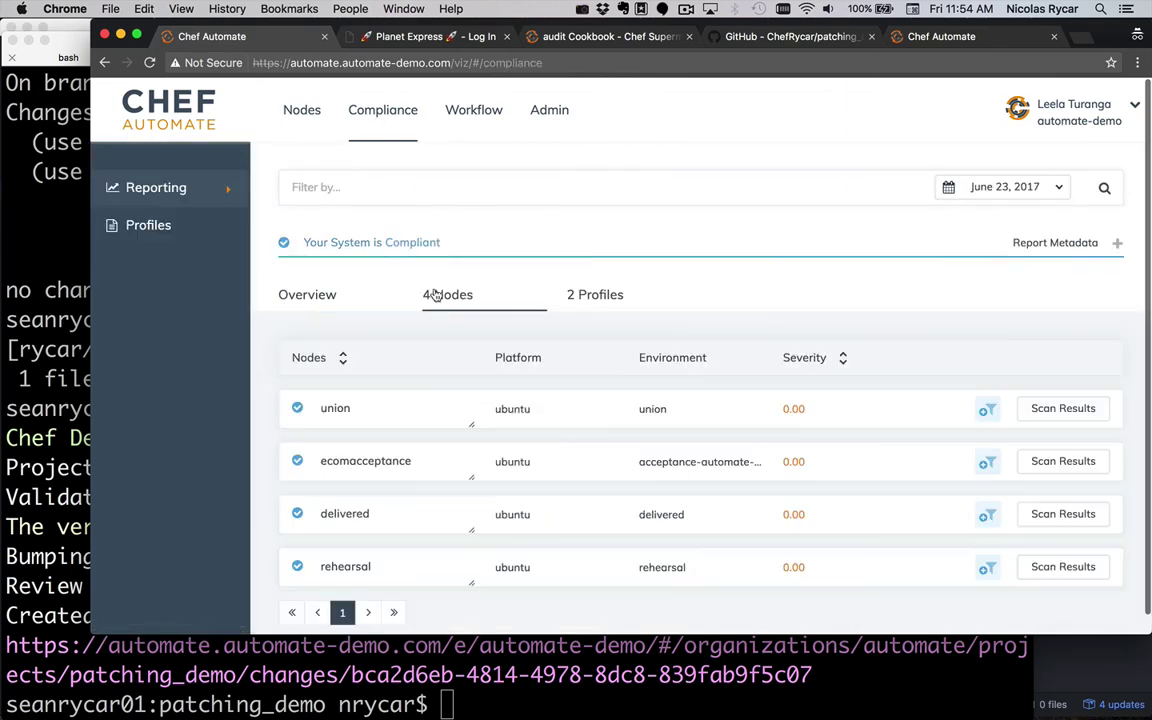
pyautogui.scroll(-1, 434, 295)
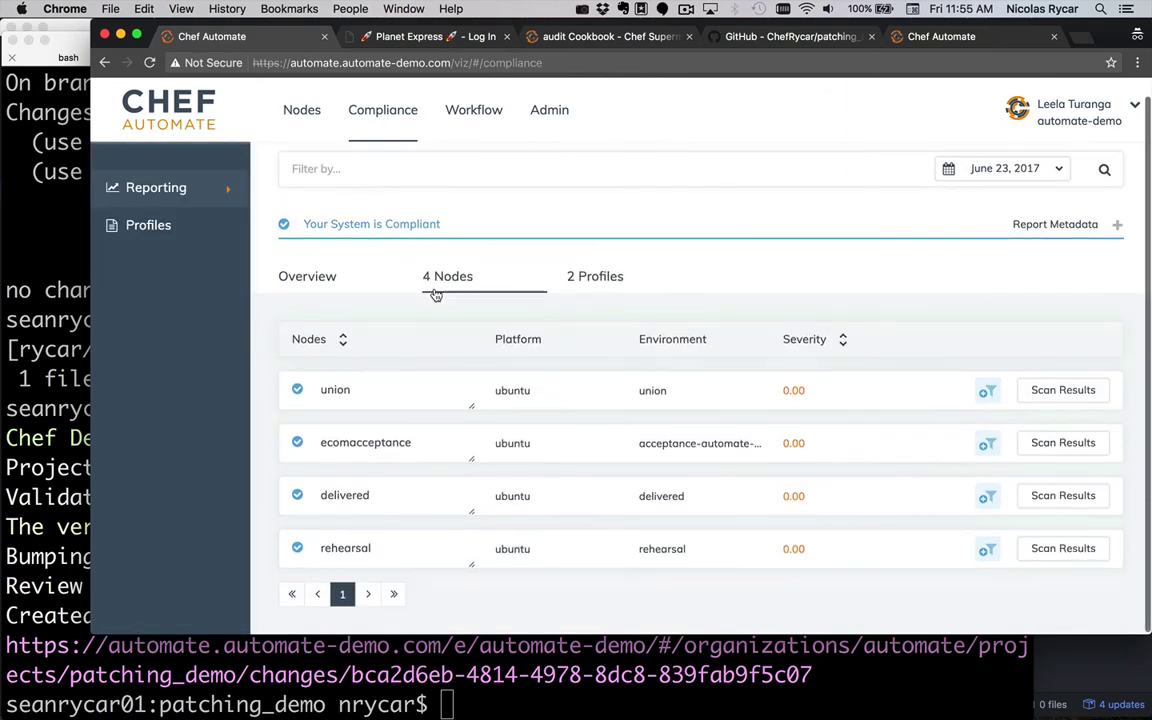
# - Inspect the verify-patches and patches controls of linux-patch-baseline in the union node's scan results, and return to the Workflow dashboard
pyautogui.click(1092, 391)
pyautogui.click(836, 250)
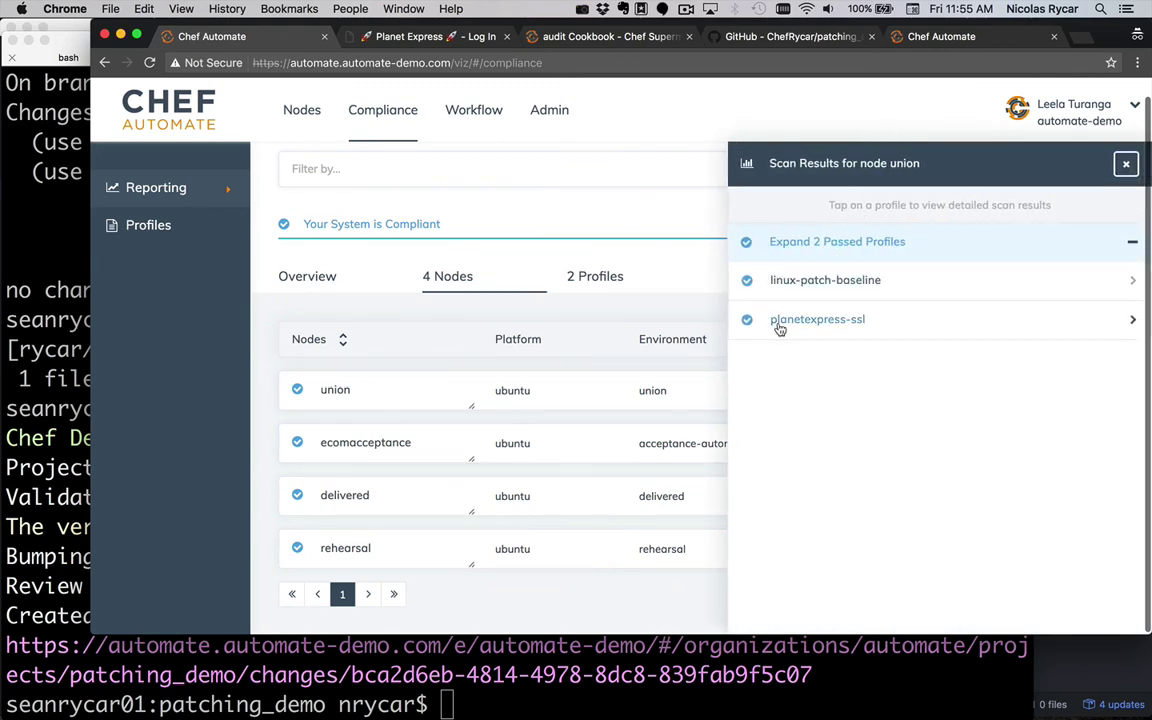
pyautogui.click(813, 289)
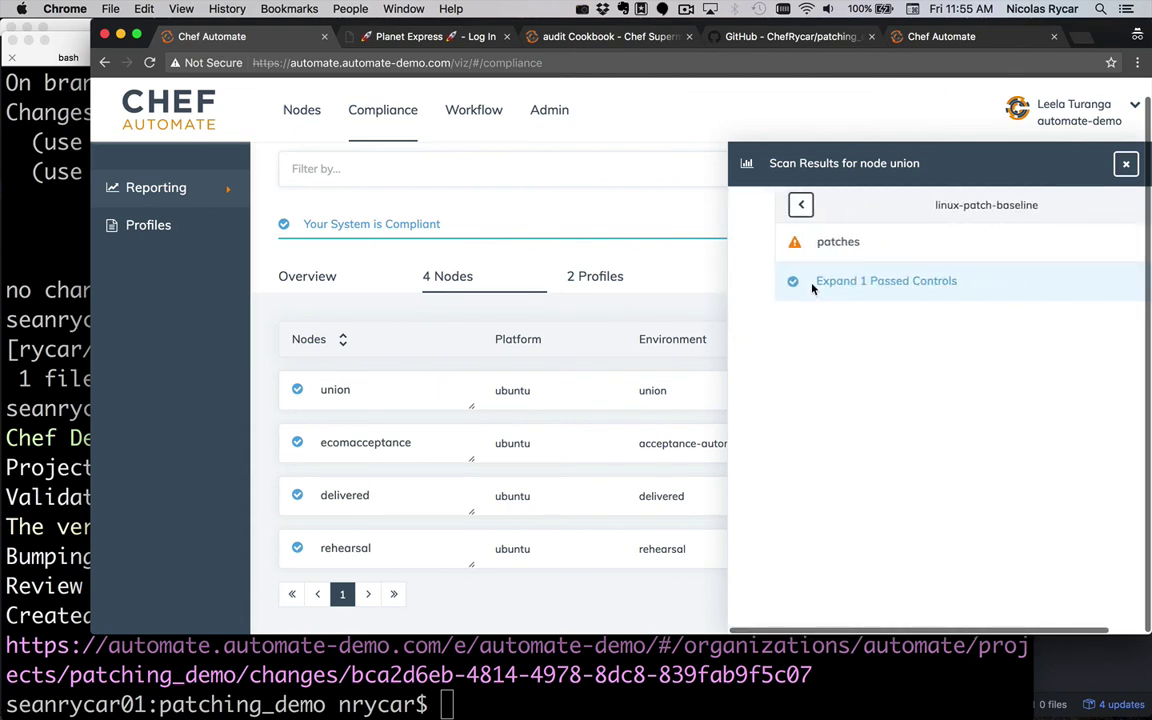
pyautogui.click(800, 285)
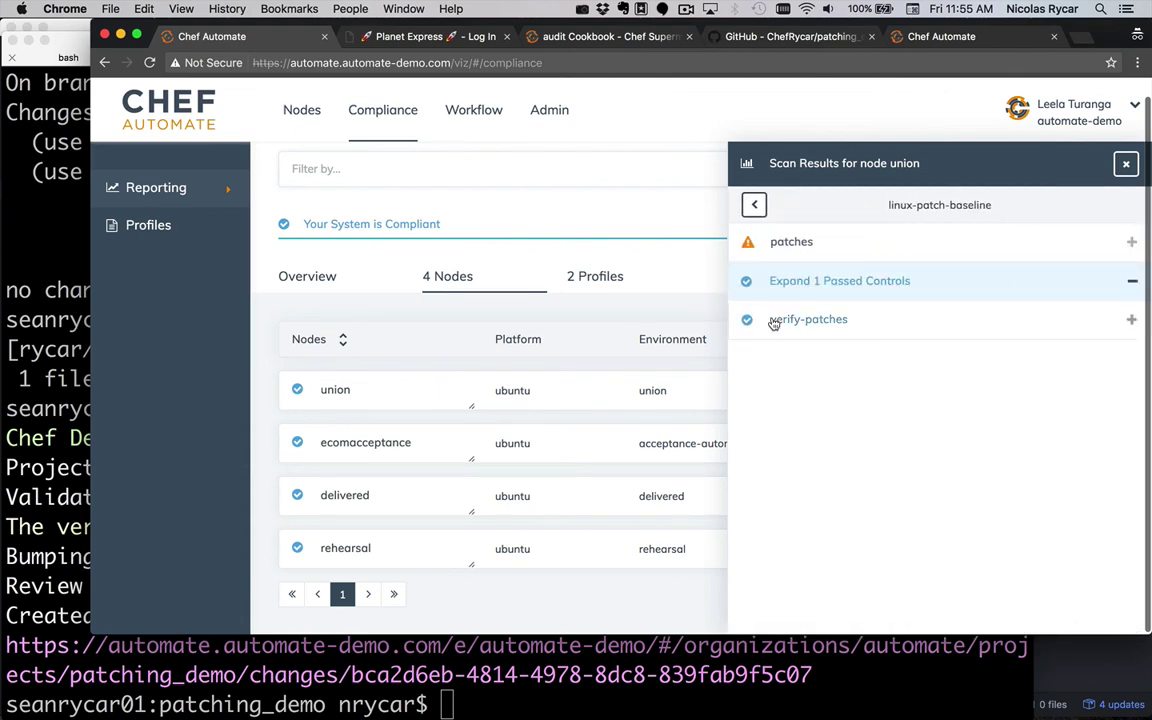
pyautogui.click(772, 320)
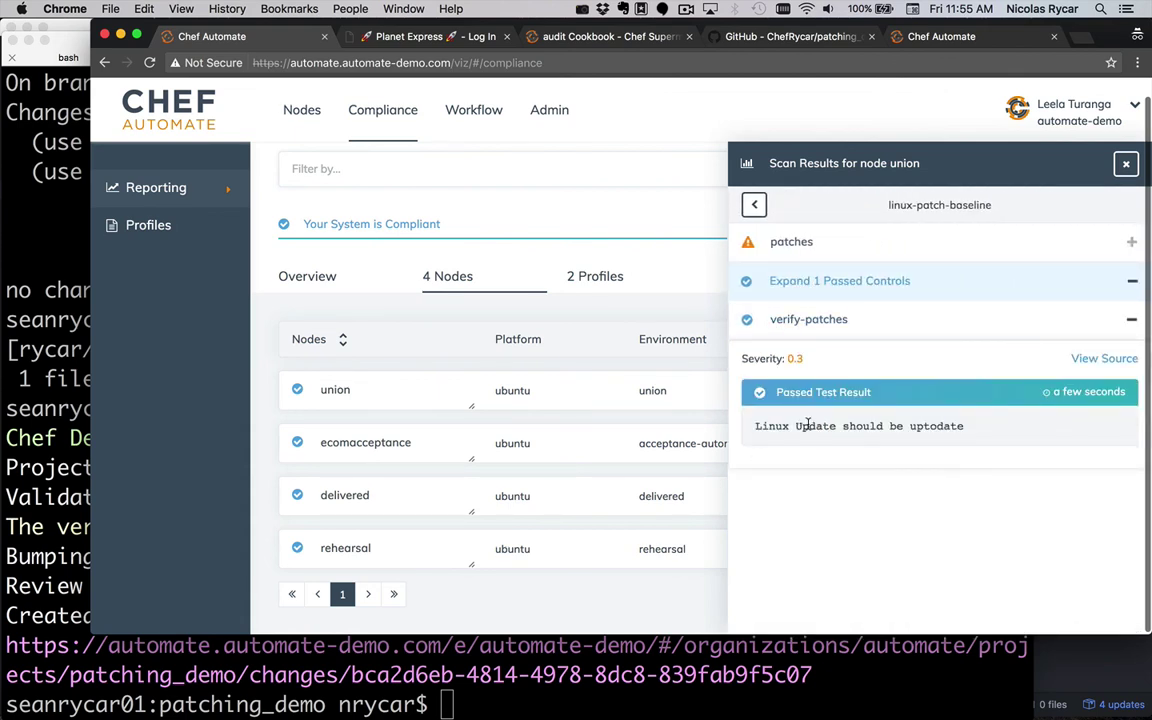
pyautogui.click(783, 250)
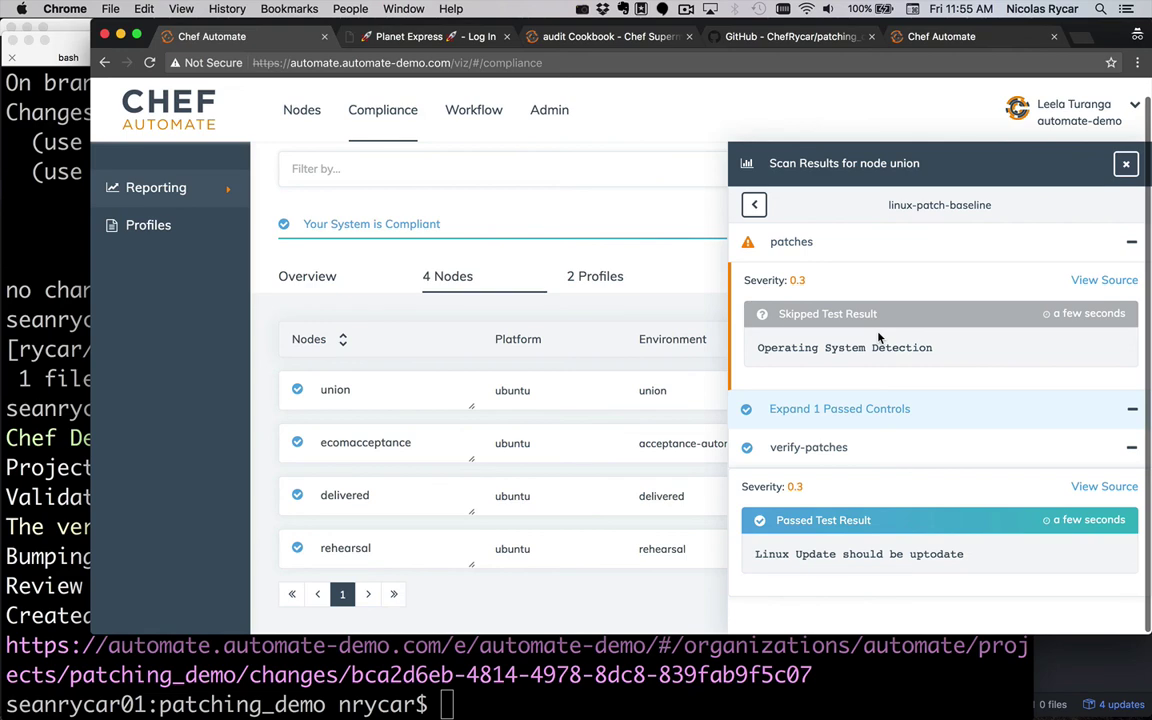
pyautogui.click(1125, 163)
pyautogui.click(470, 112)
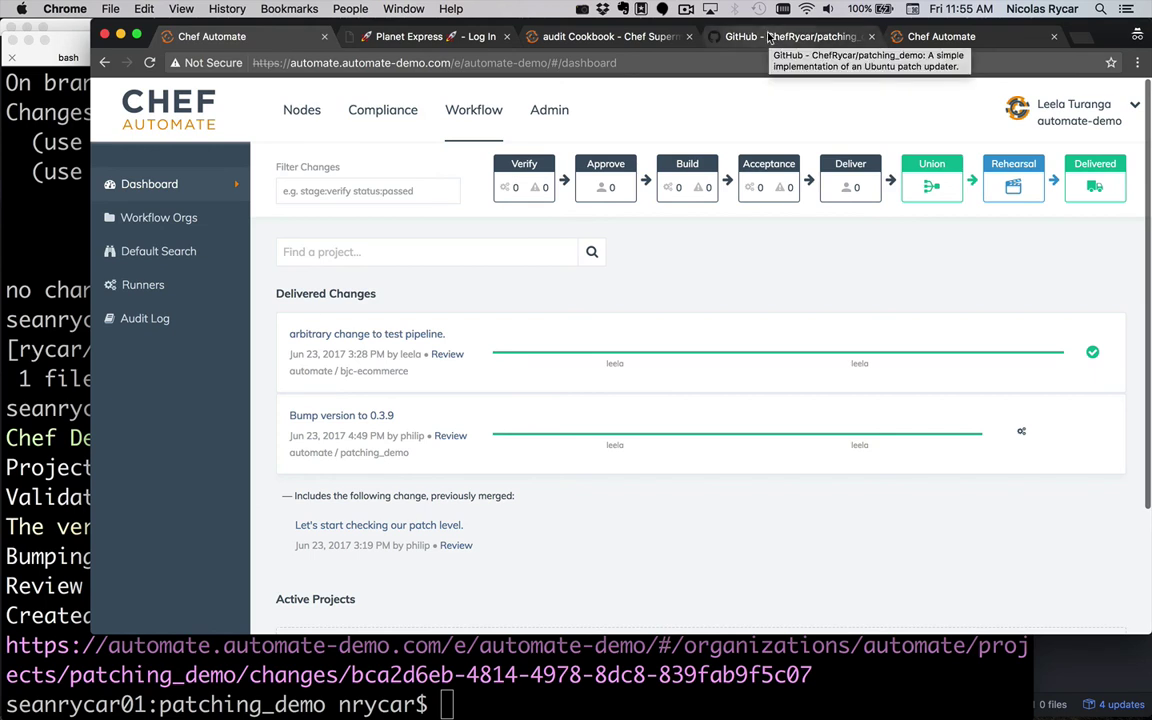
# - Switch to the patching_demo GitHub repository and view the full upgrade command in recipes/upgrade.rb
pyautogui.click(767, 38)
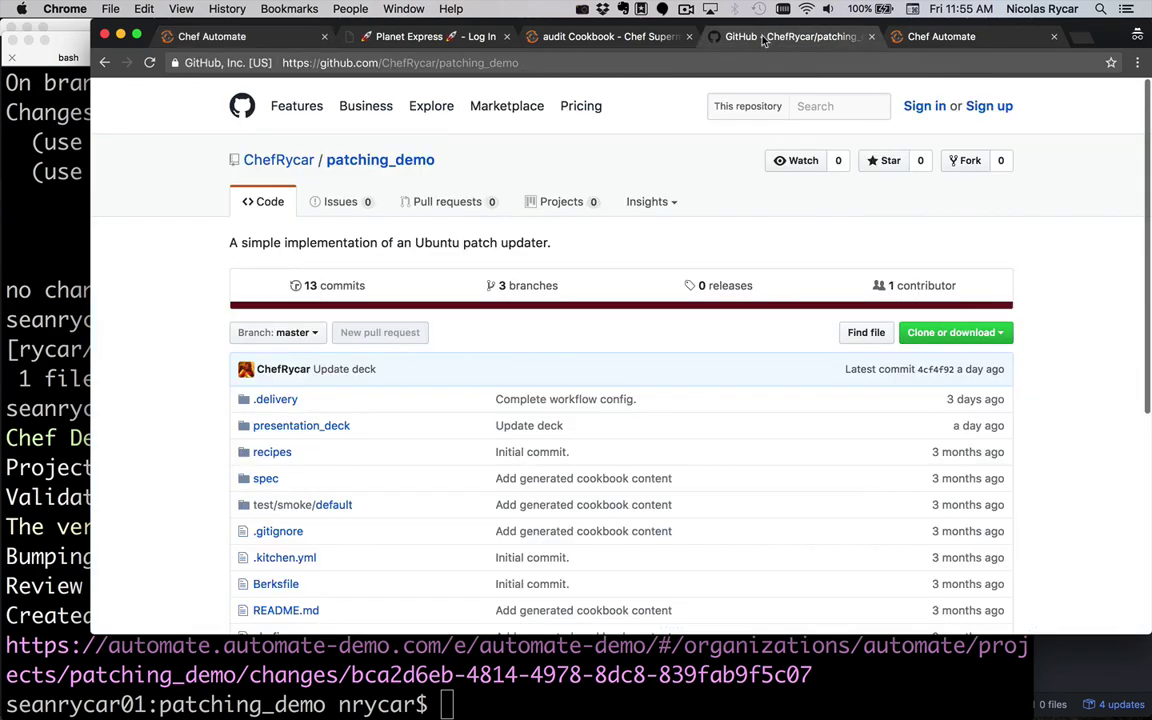
pyautogui.scroll(-1, 258, 196)
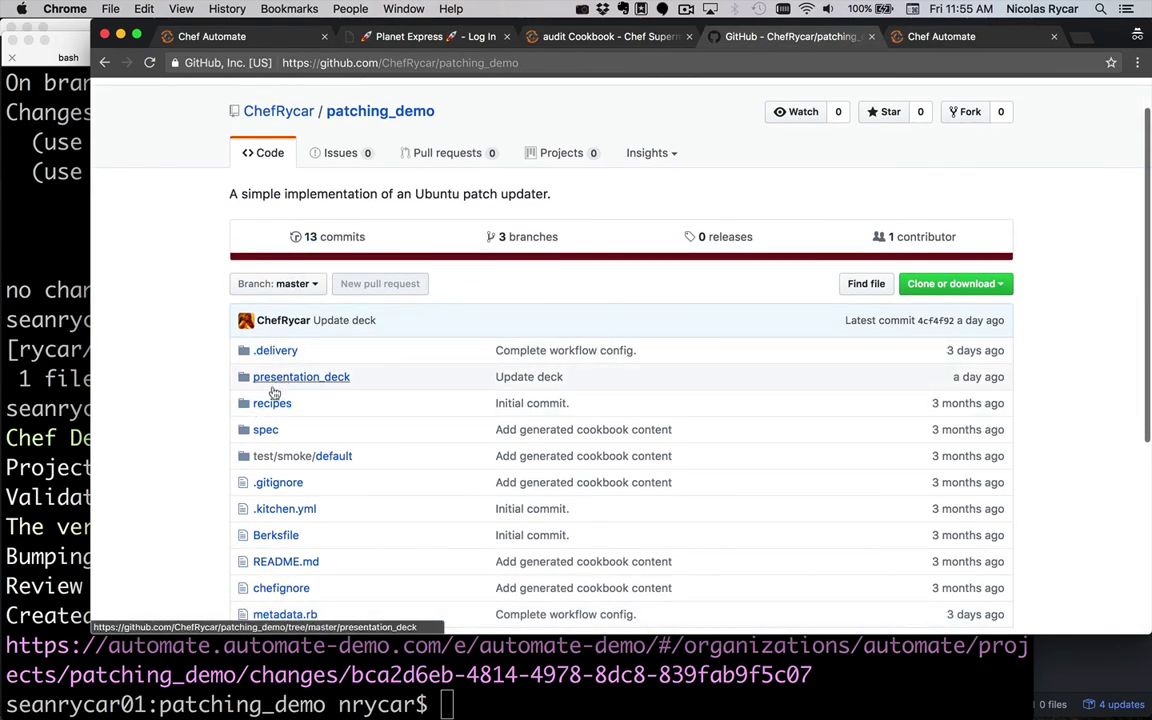
pyautogui.click(264, 405)
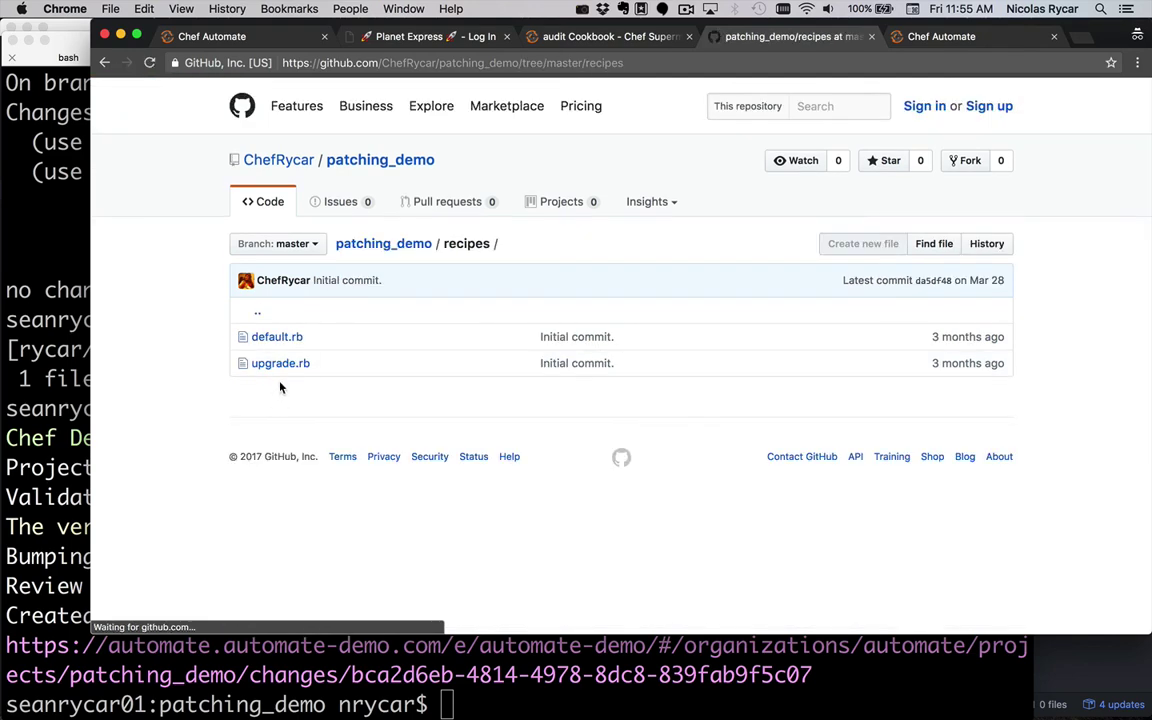
pyautogui.click(288, 365)
pyautogui.scroll(-1, 282, 372)
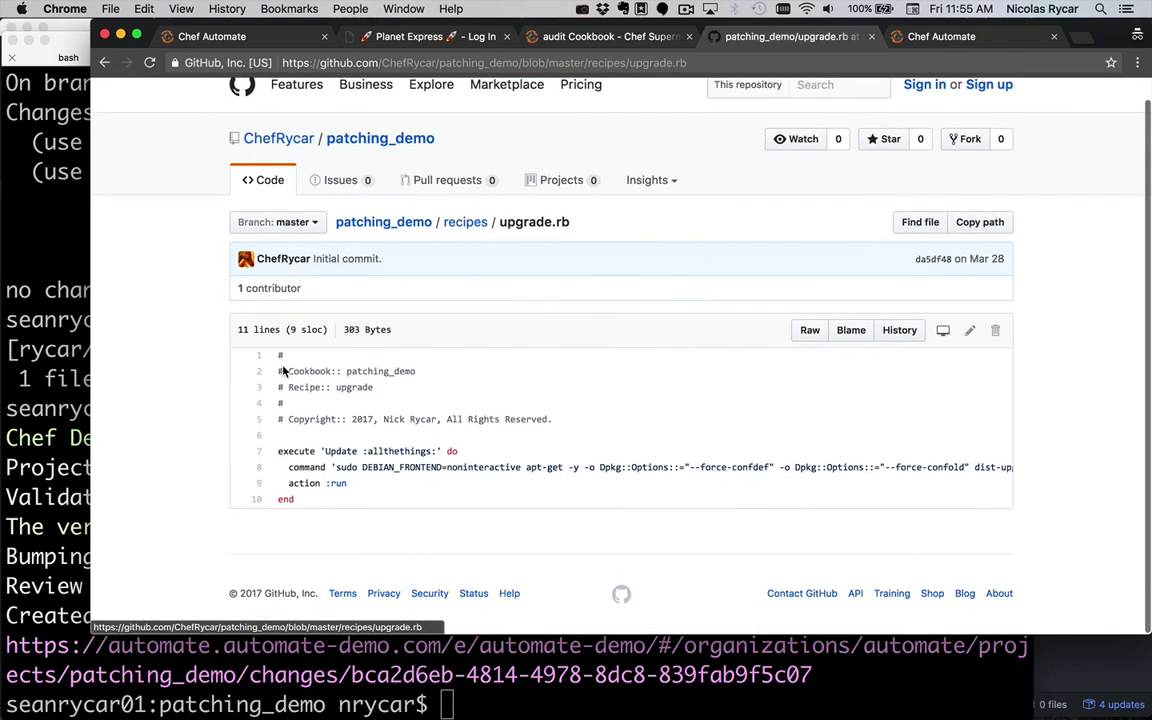
pyautogui.hscroll(3, 339, 473)
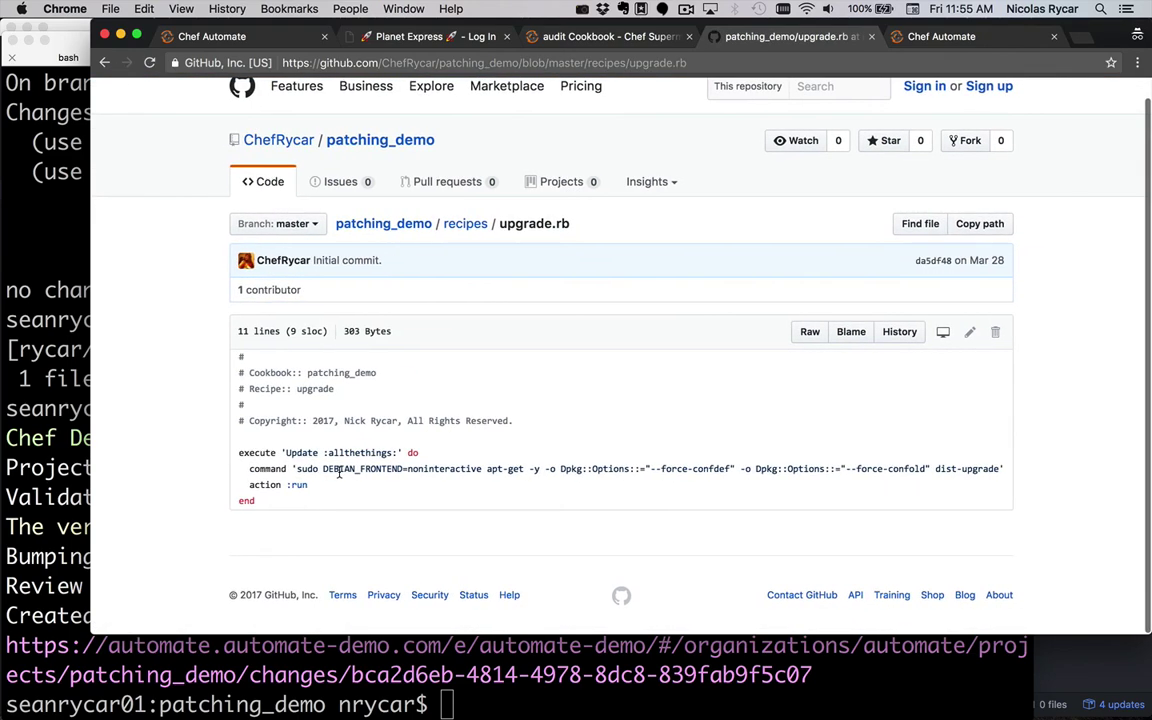
# - Highlight dist-upgrade and the start of the apt-get command in upgrade.rb, and return to the patching_demo repository root
pyautogui.moveTo(937, 469); pyautogui.dragTo(1000, 470)
pyautogui.moveTo(545, 469); pyautogui.dragTo(239, 469)
pyautogui.click(840, 460)
pyautogui.click(378, 143)
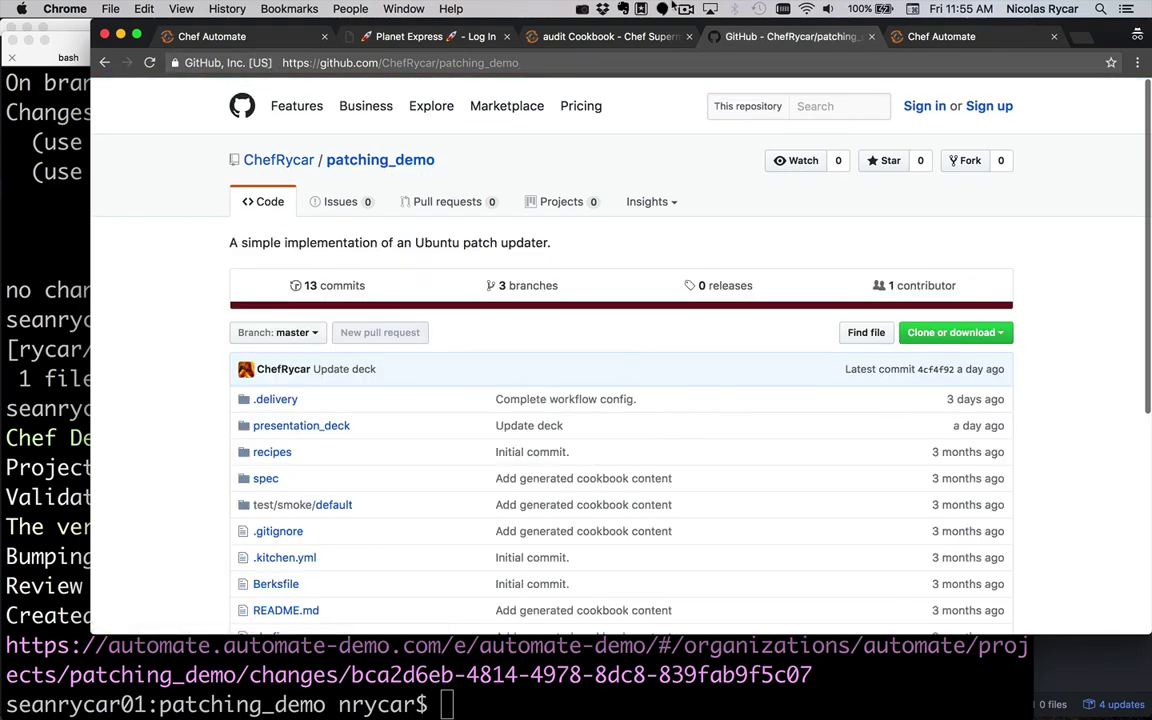
pyautogui.click(684, 9)
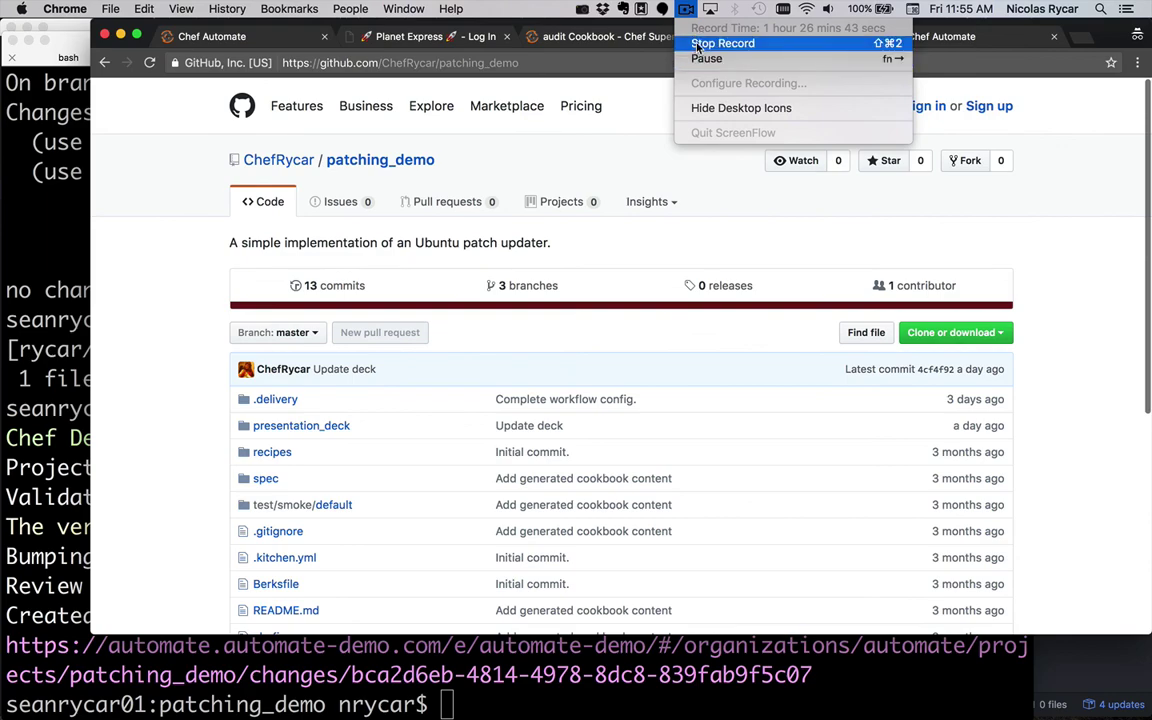